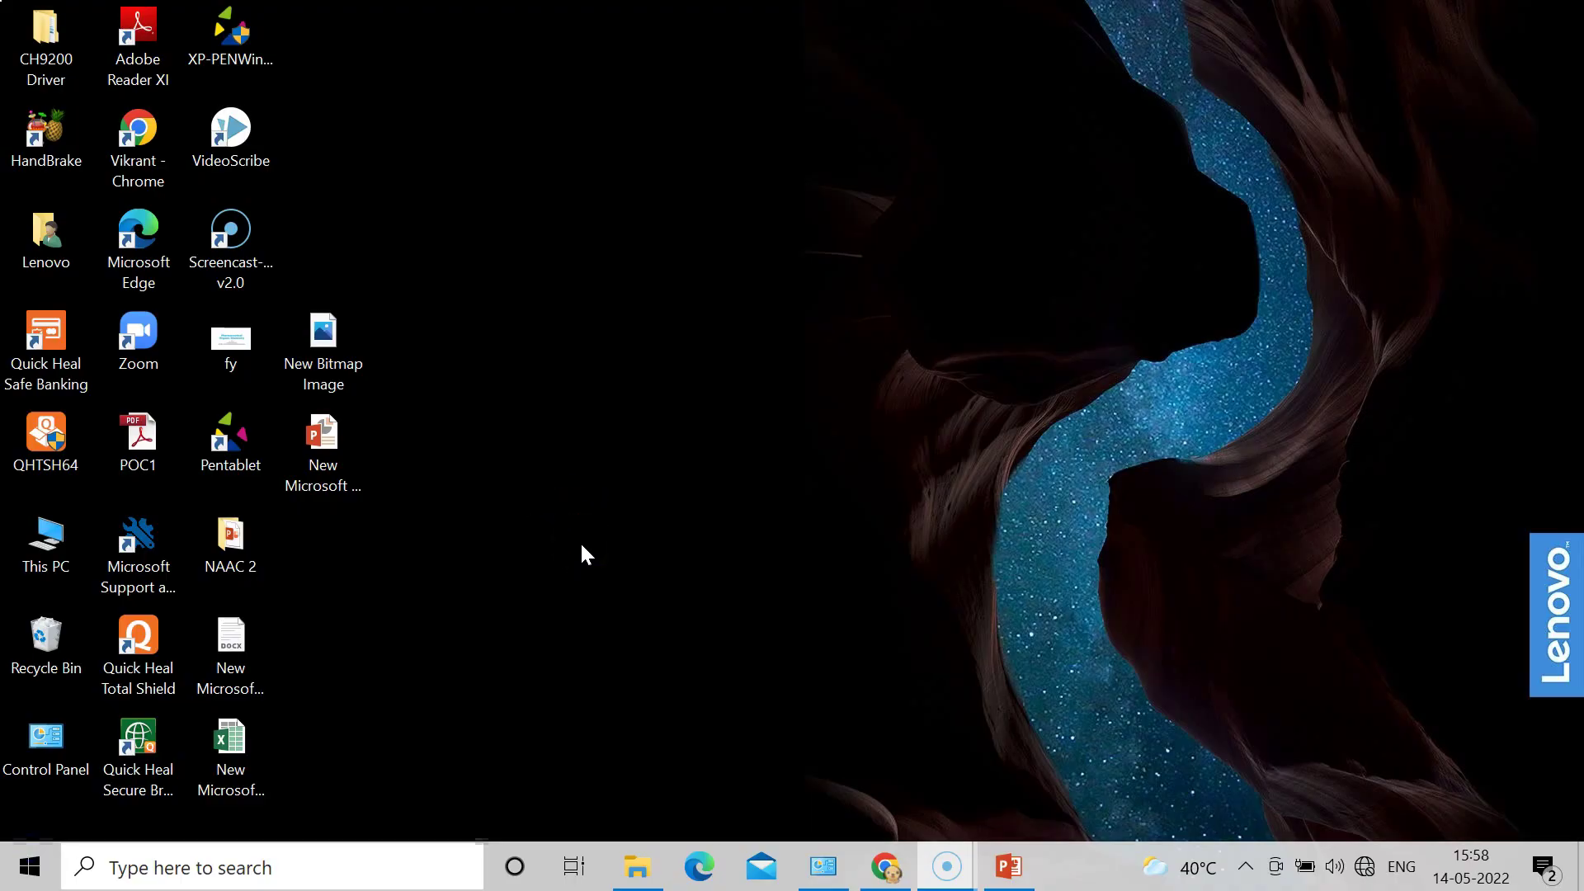
Step: Create a new Microsoft Access Database file on the desktop, keeping its default name
{"action": "left_click", "coordinate": [578, 379]}
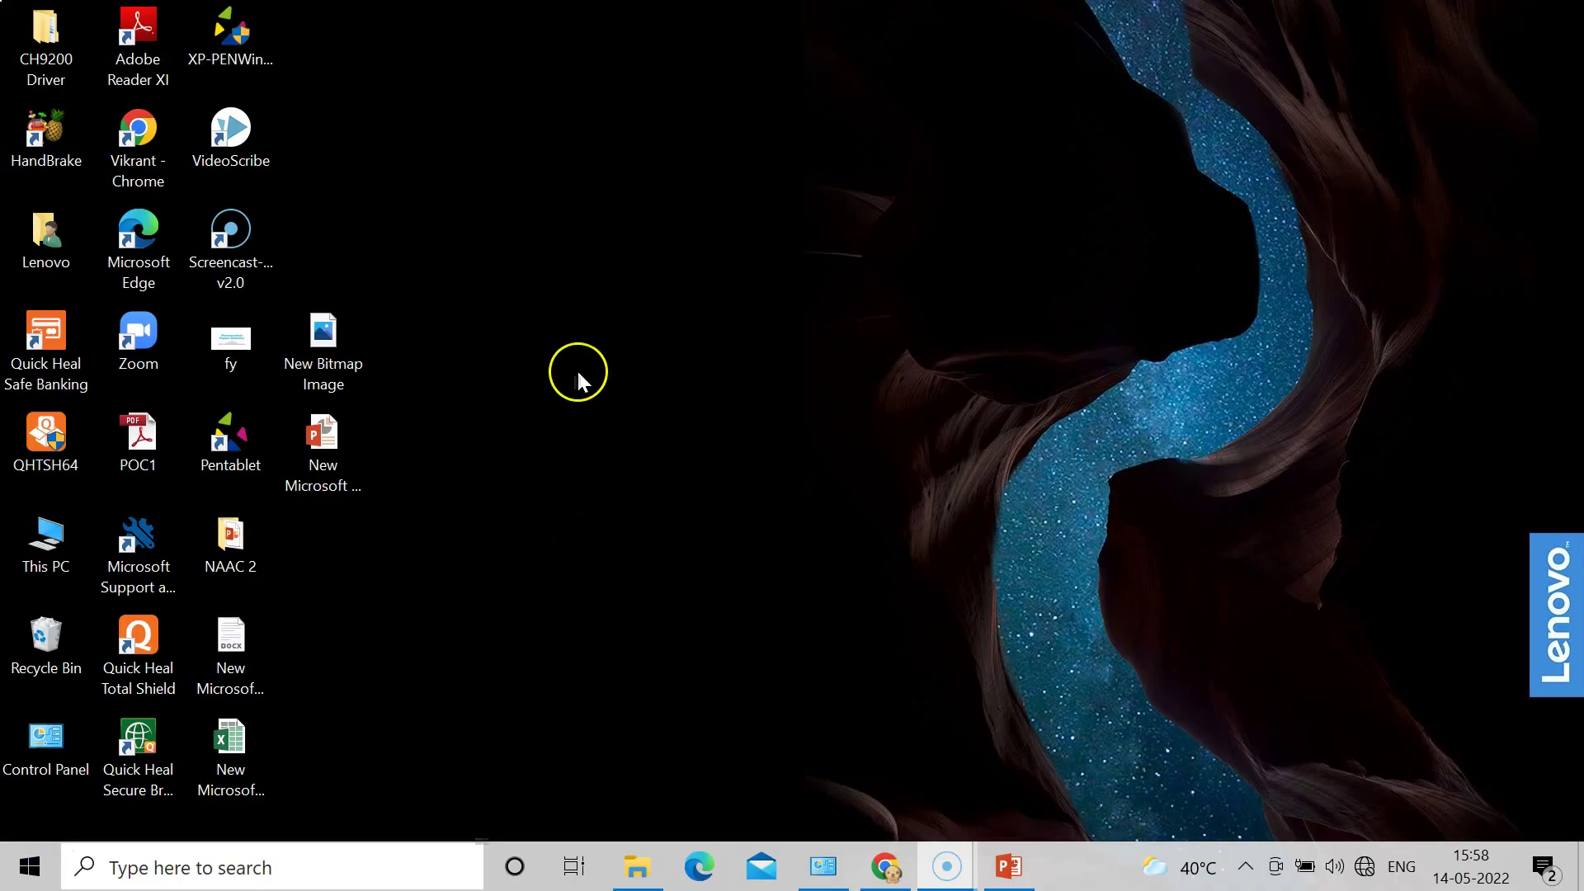
{"action": "right_click", "coordinate": [577, 302]}
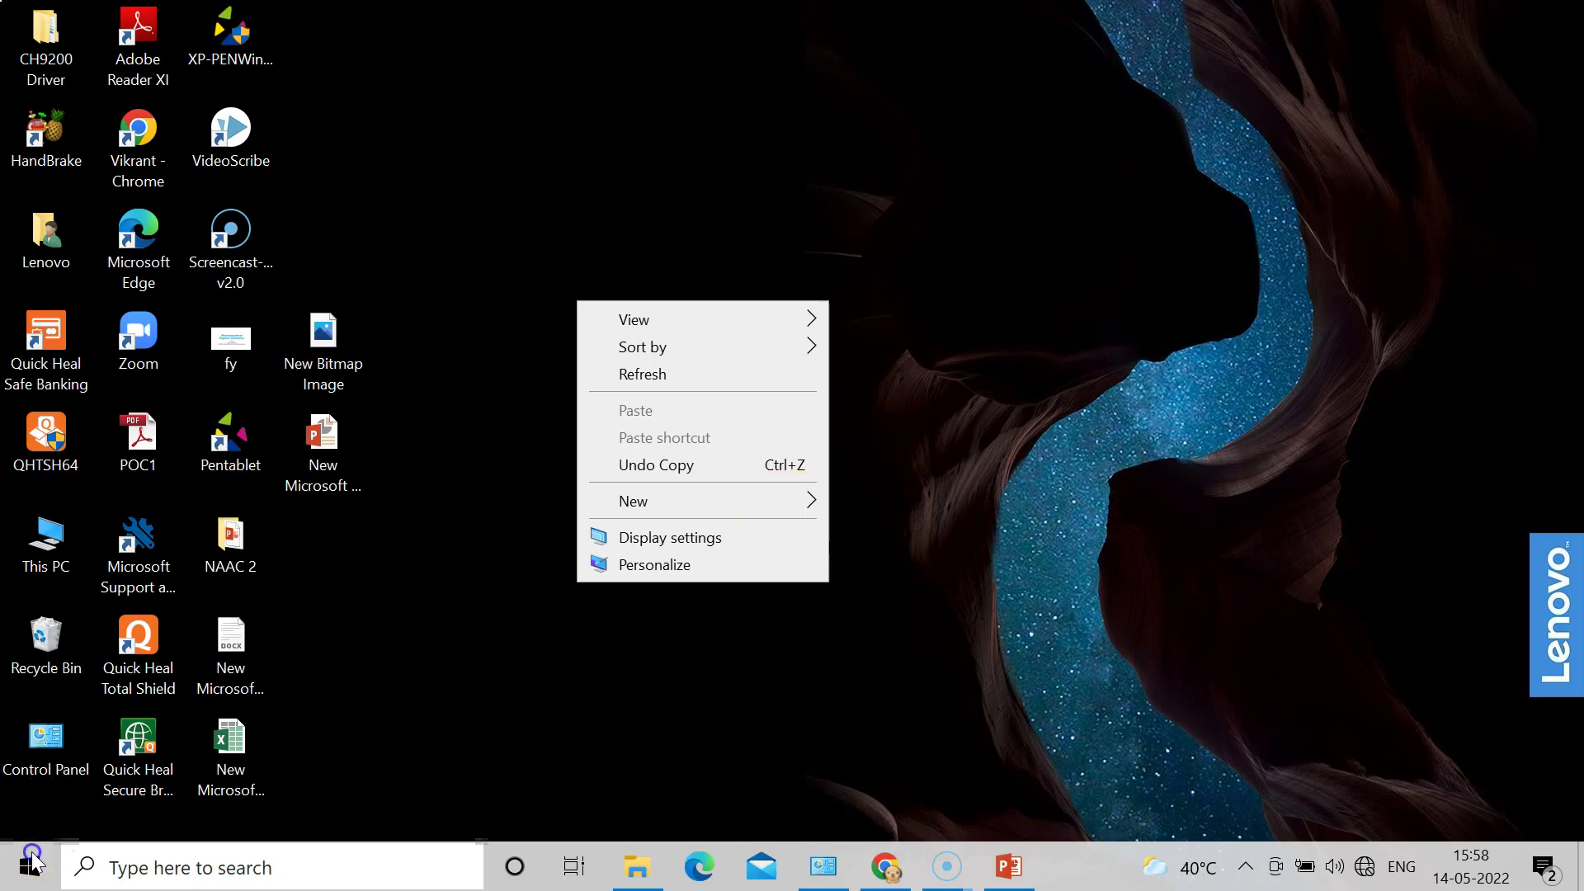
{"action": "right_click", "coordinate": [578, 299]}
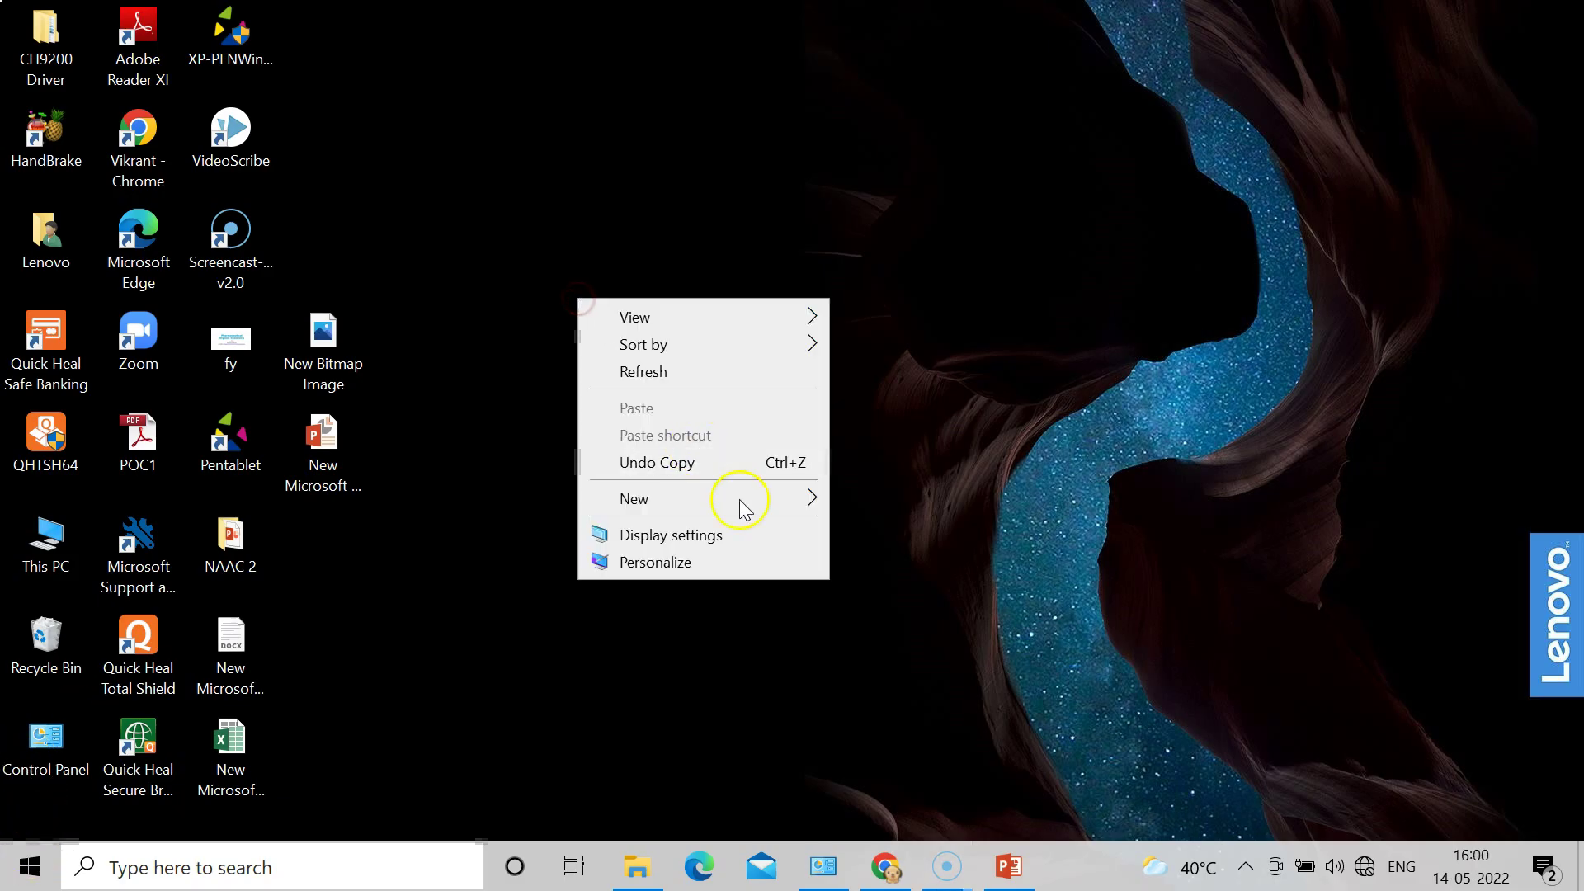
{"action": "mouse_move", "coordinate": [804, 497]}
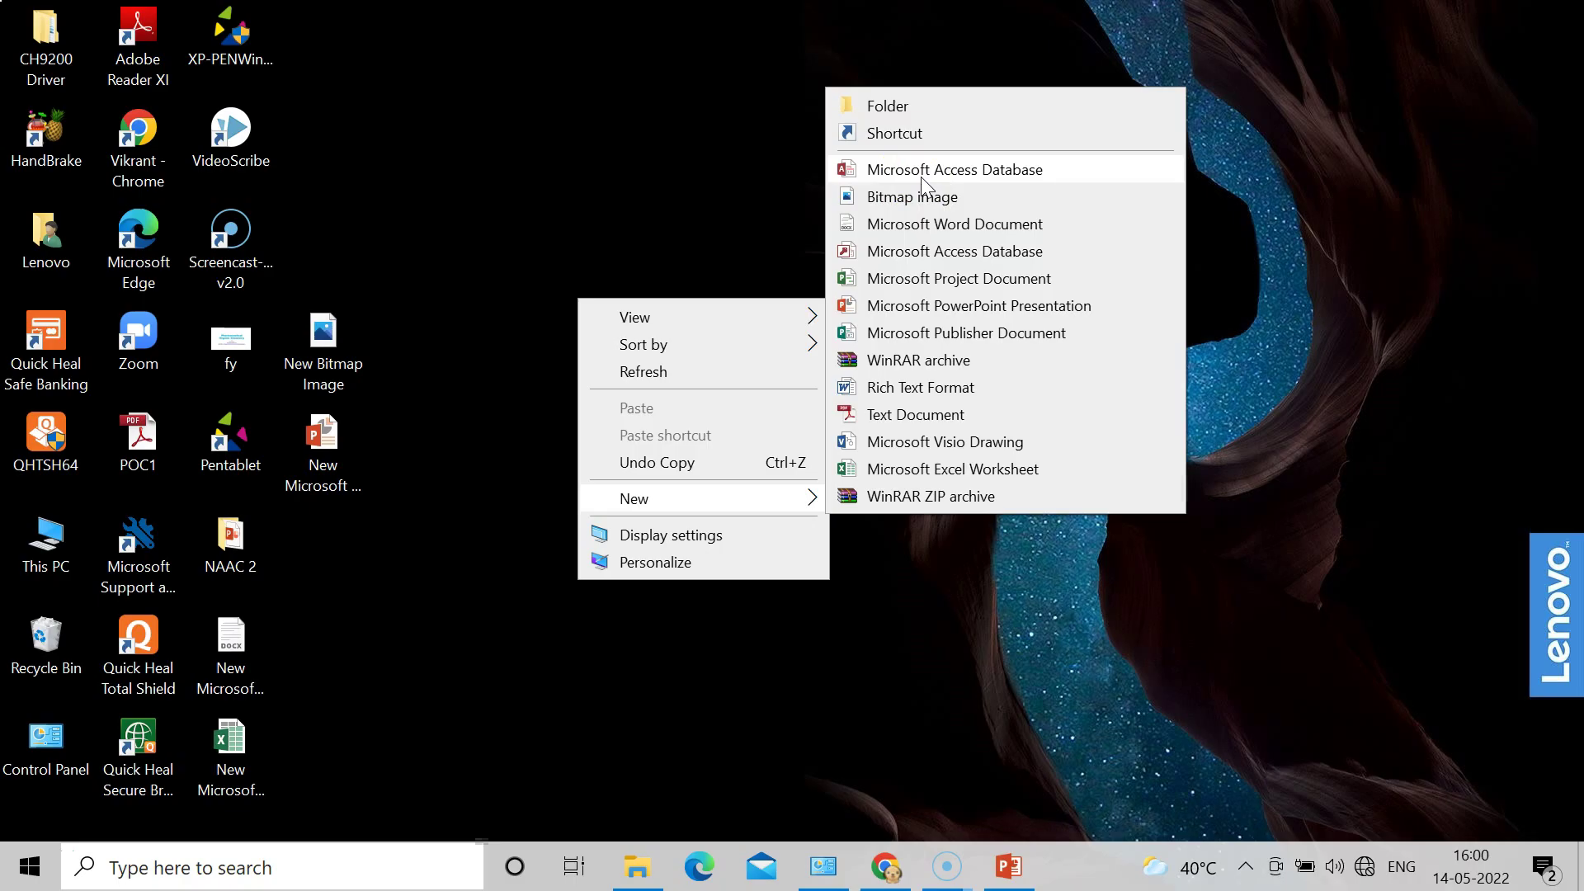
{"action": "left_click", "coordinate": [921, 177]}
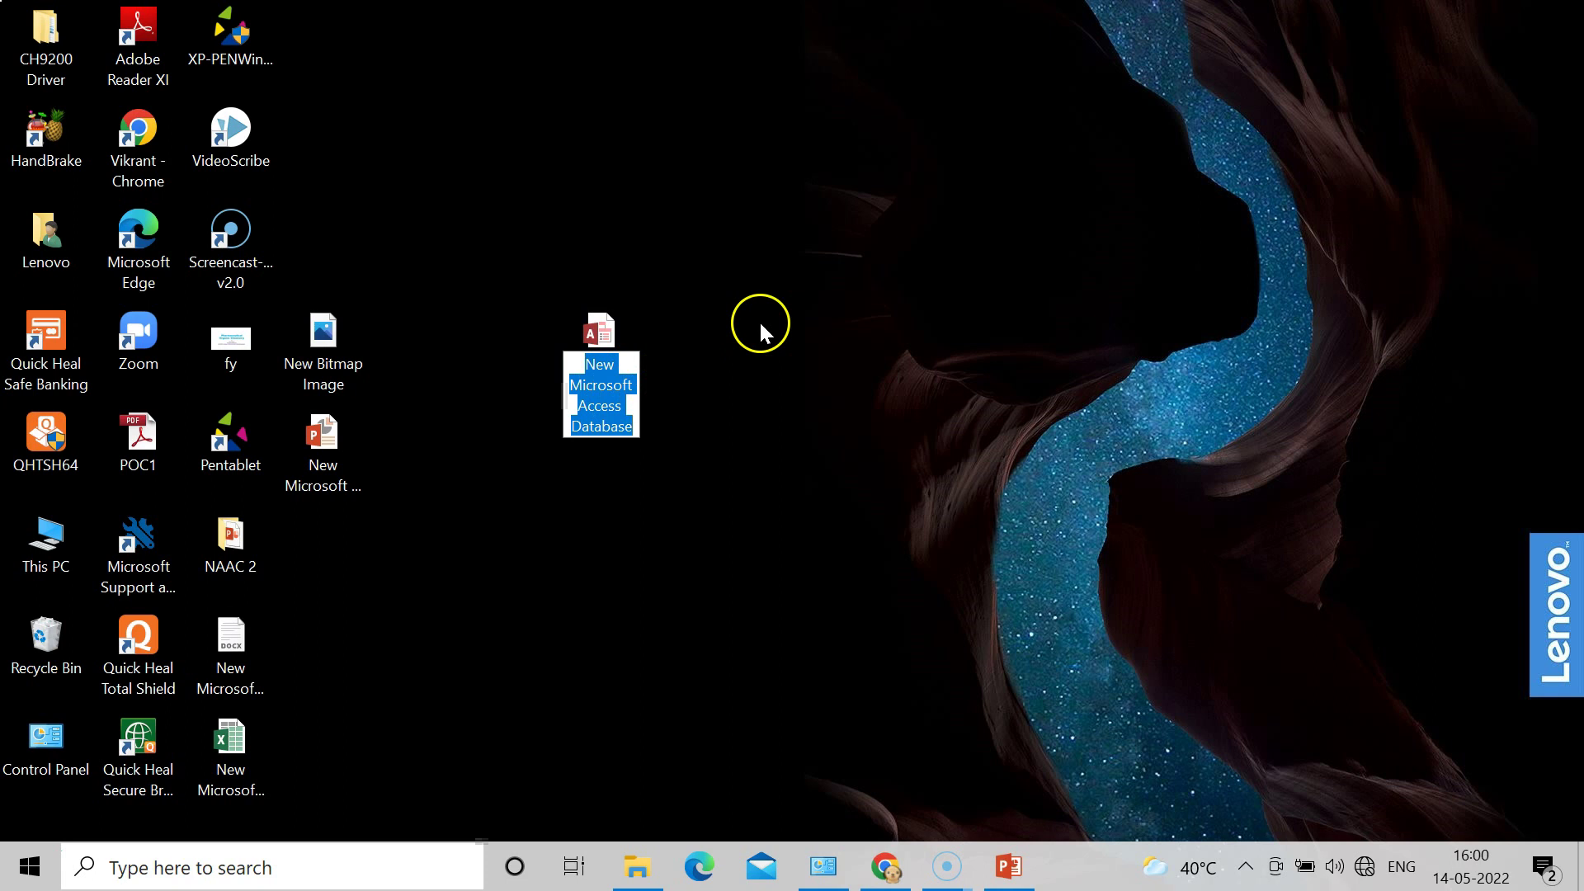
{"action": "left_click", "coordinate": [730, 265]}
Step: Open New Microsoft Access Database.accdb in Access
{"action": "right_click", "coordinate": [730, 265]}
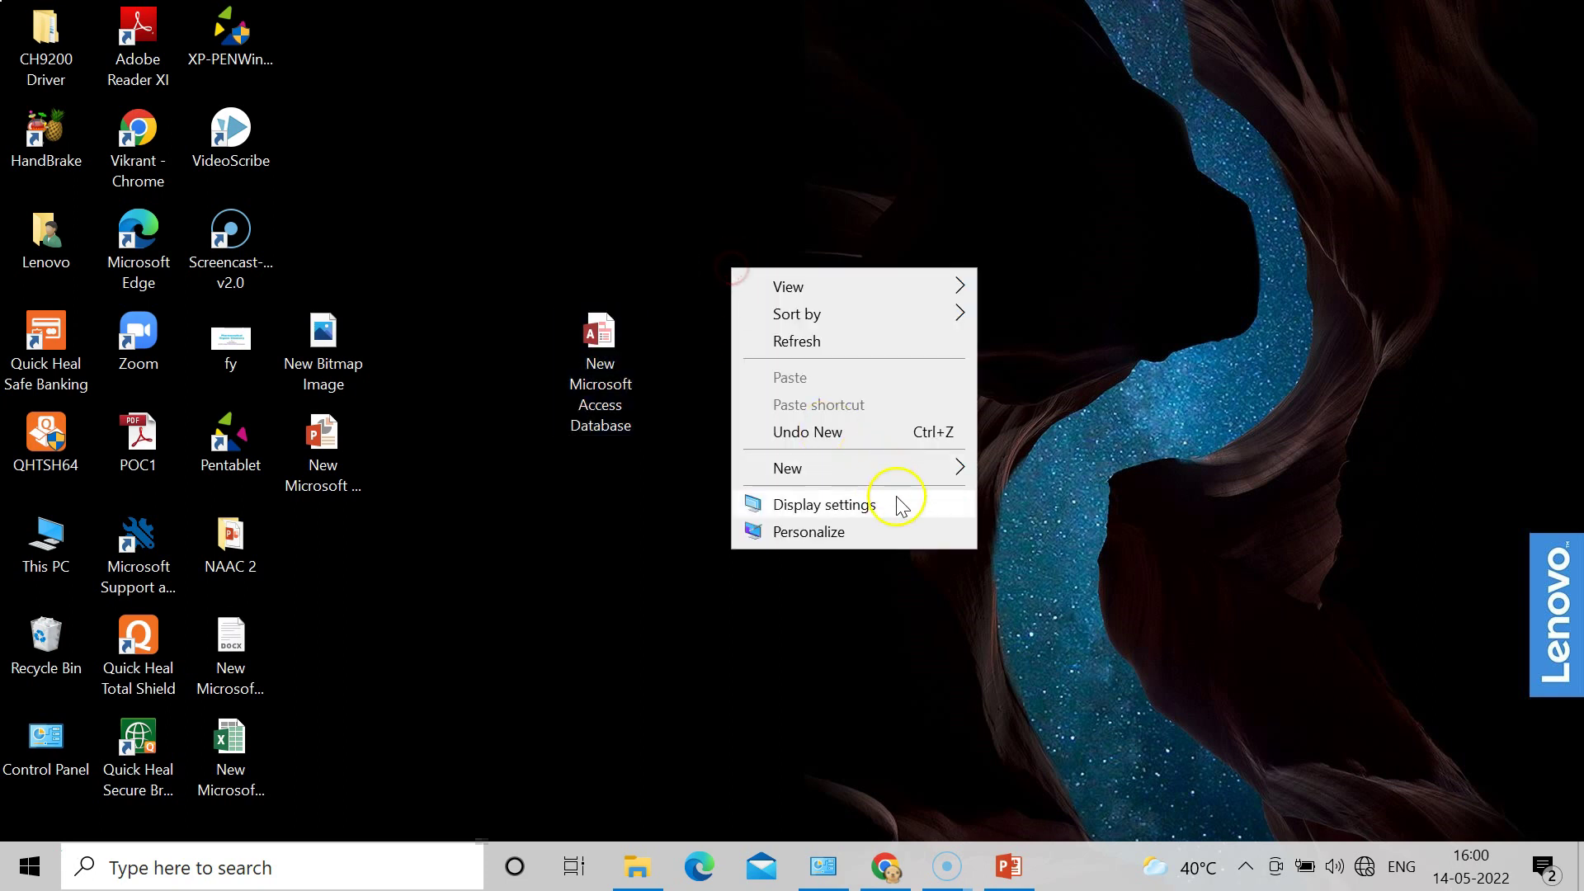
{"action": "mouse_move", "coordinate": [944, 468]}
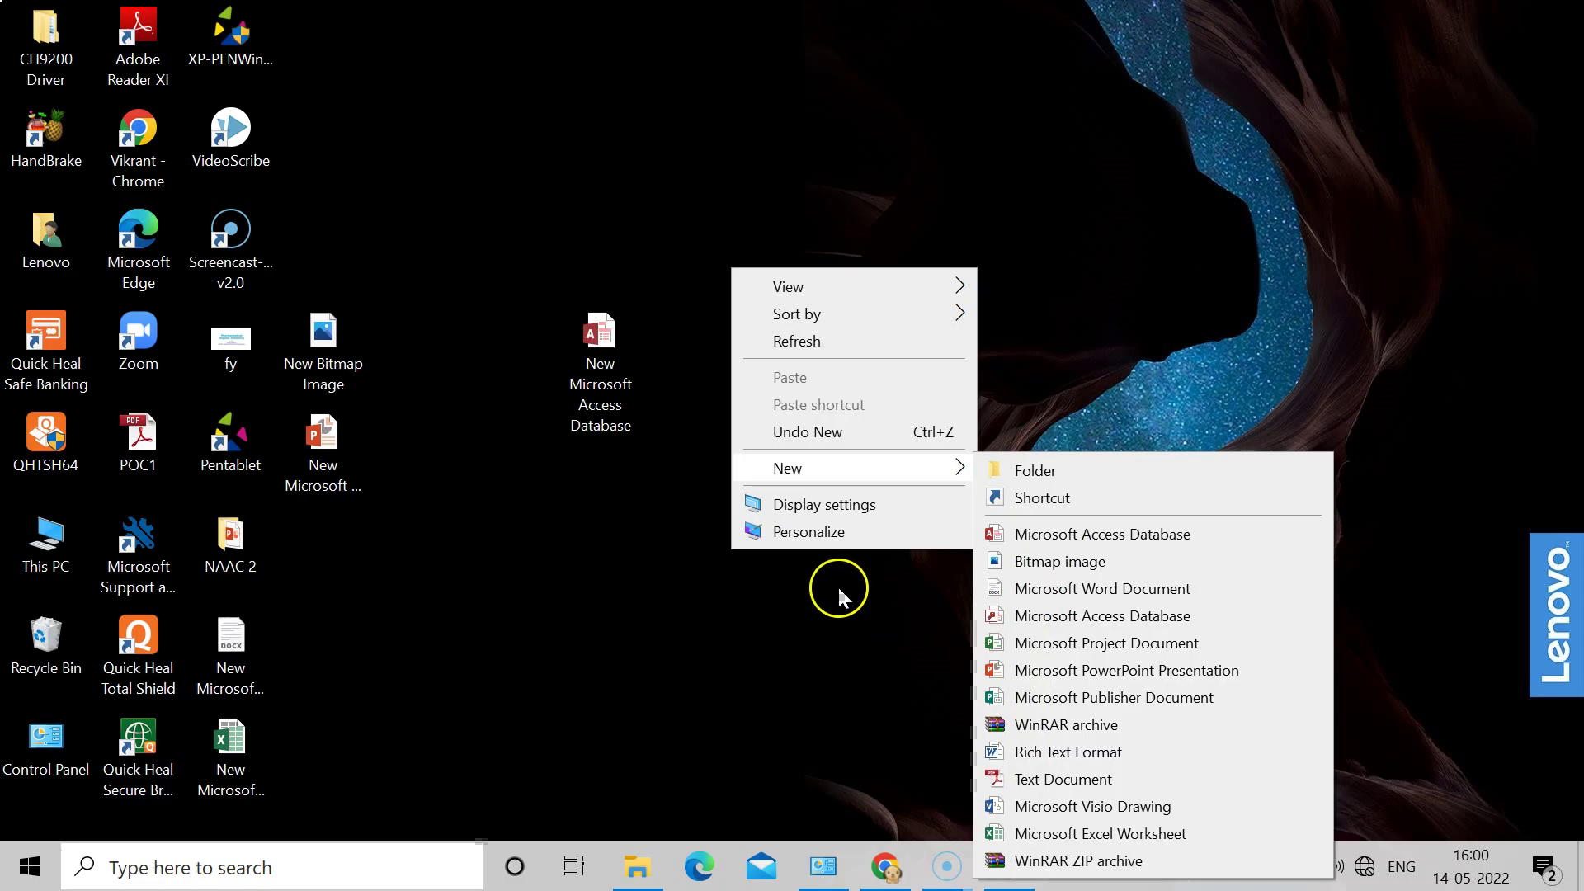
{"action": "double_click", "coordinate": [597, 344]}
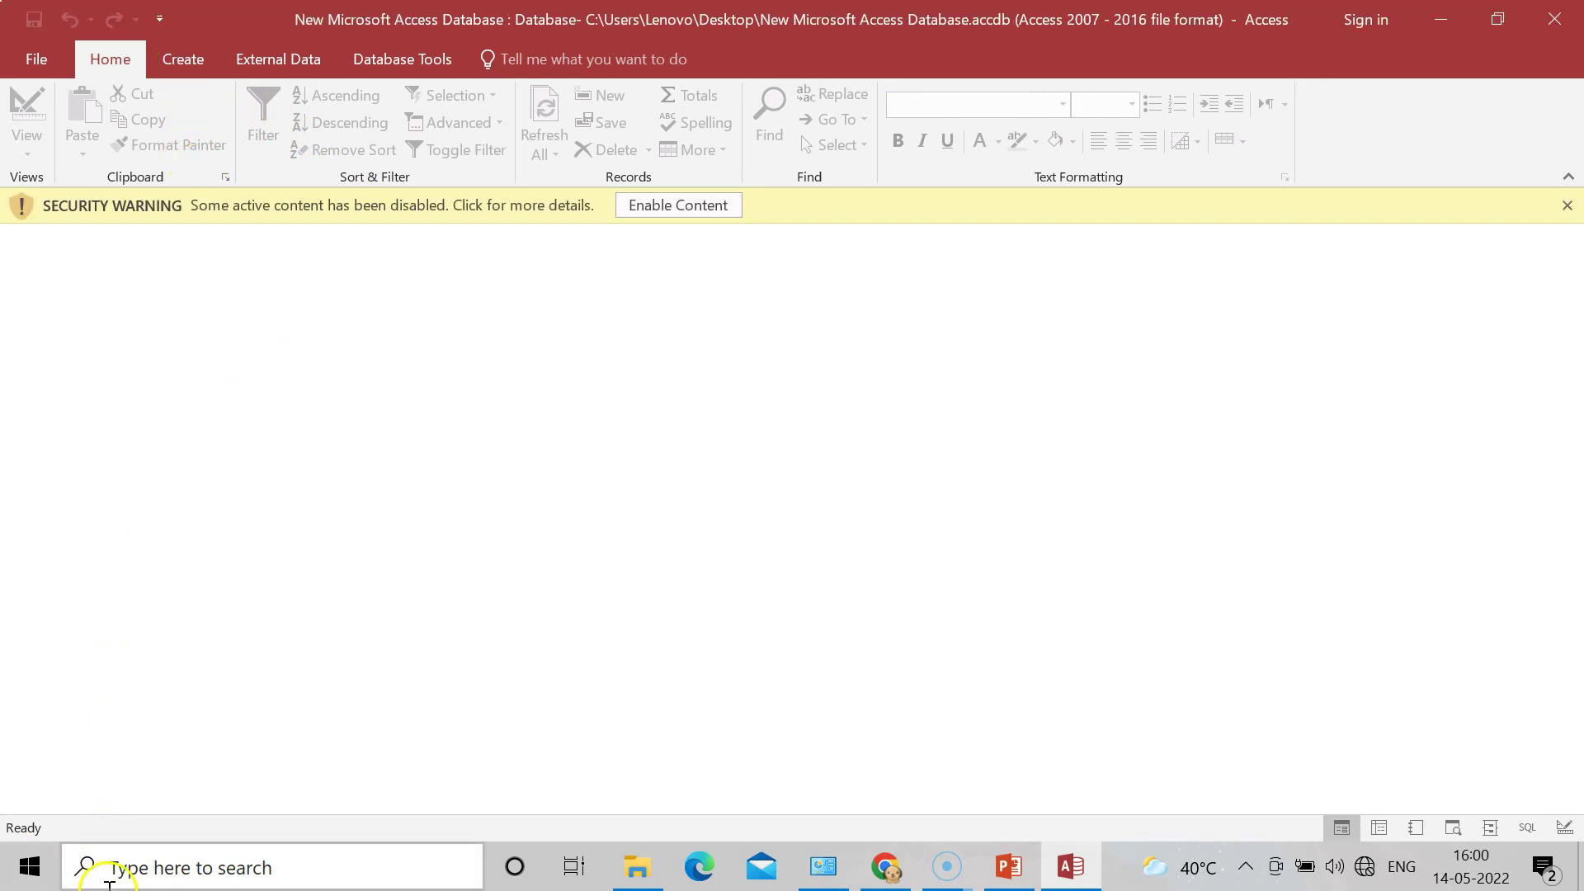
Step: Enable the database content and create a new blank table from the Create tab
{"action": "left_click", "coordinate": [690, 206]}
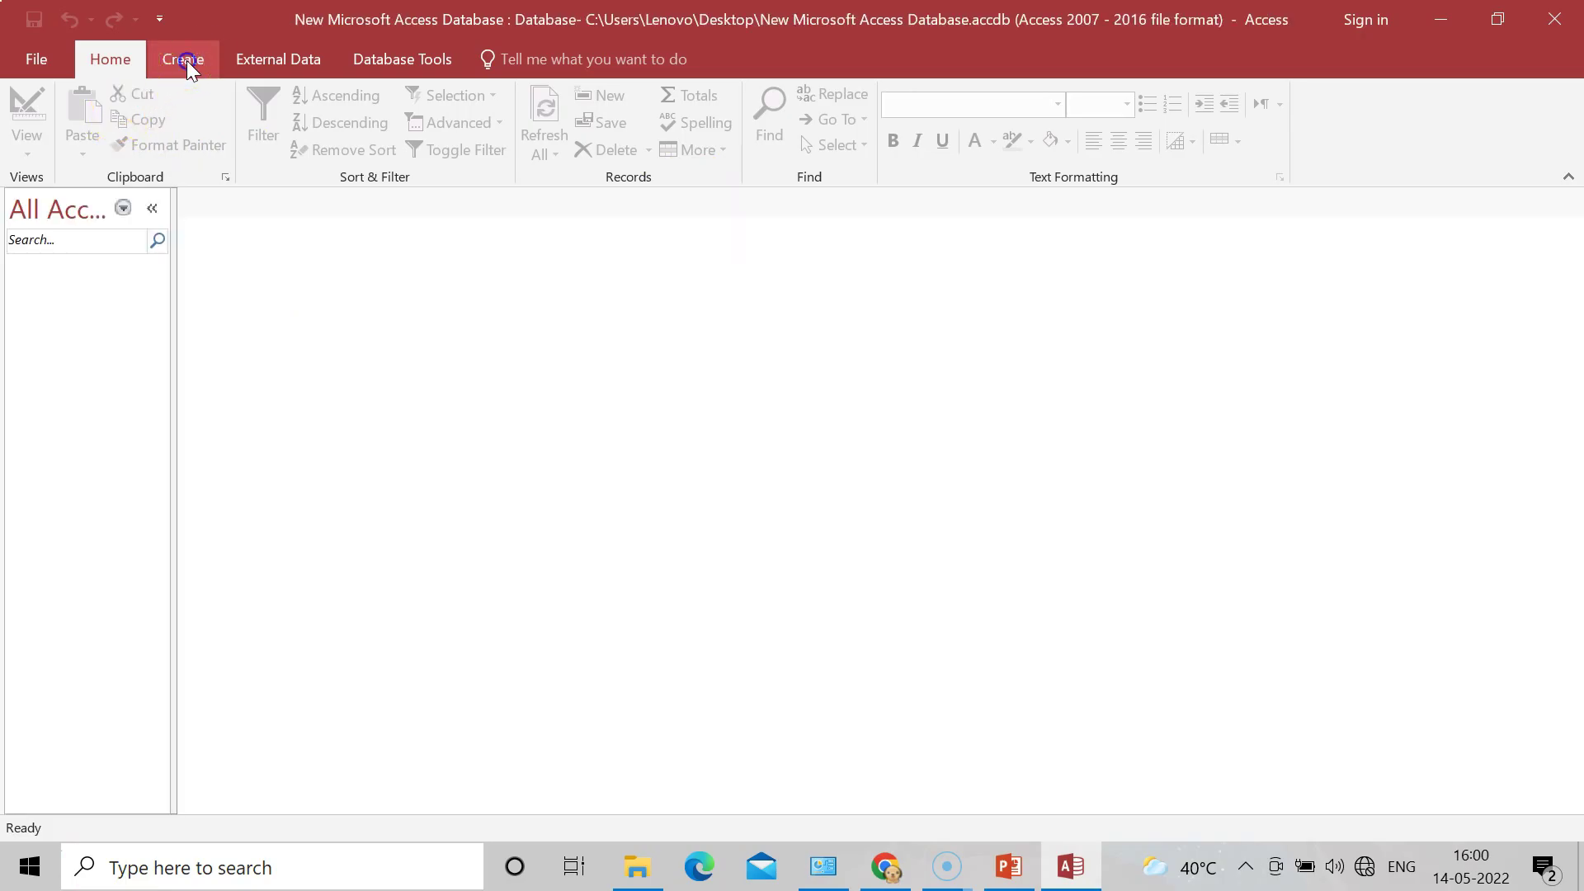
{"action": "left_click", "coordinate": [186, 61]}
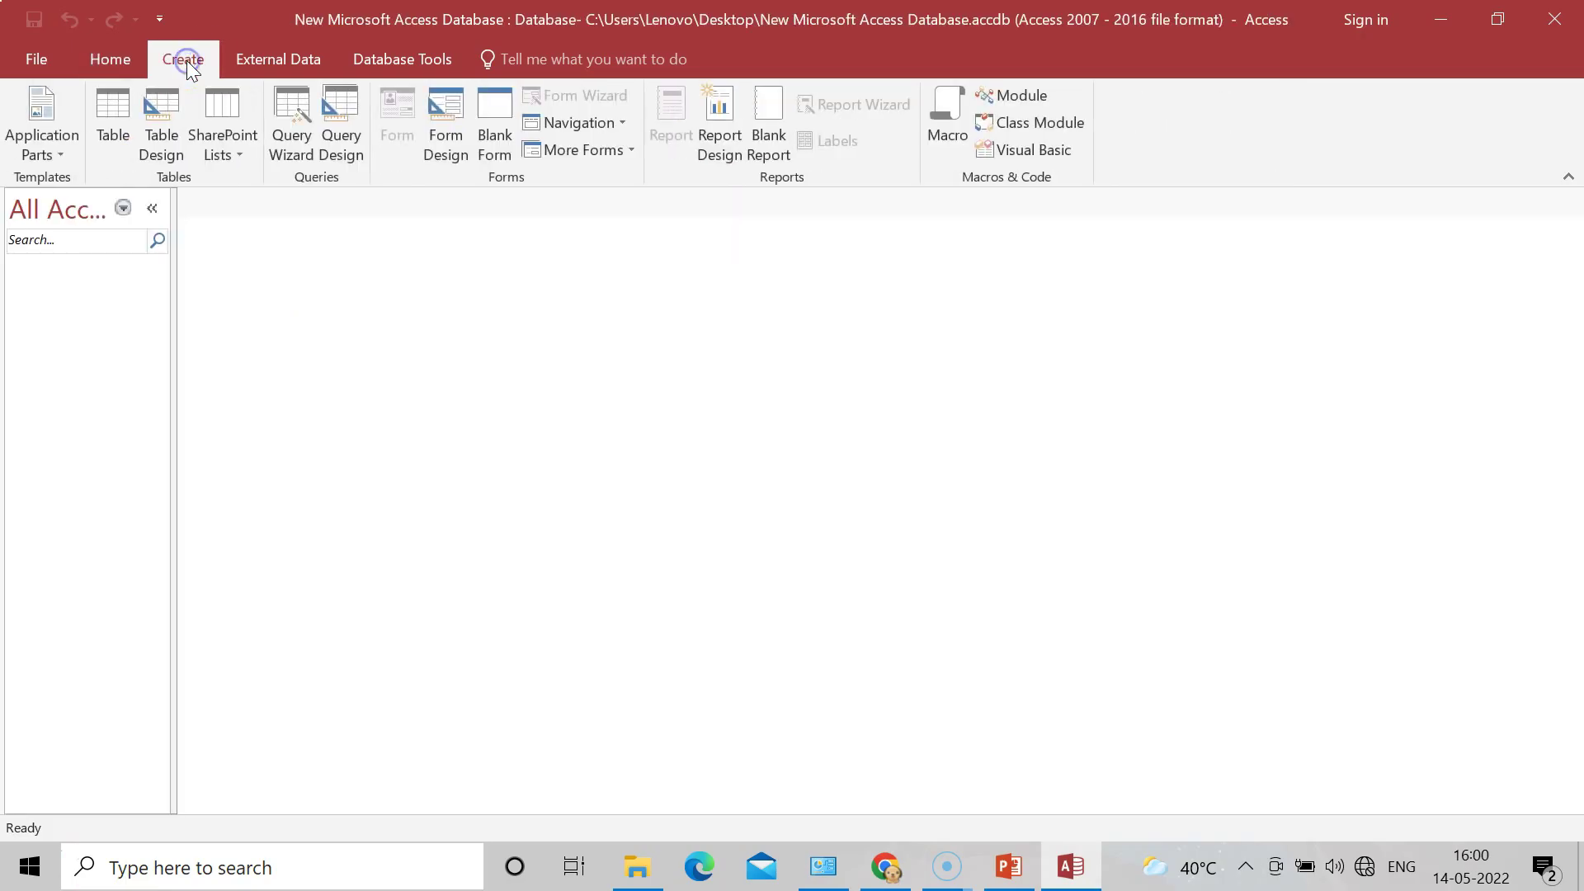
{"action": "left_click", "coordinate": [121, 135]}
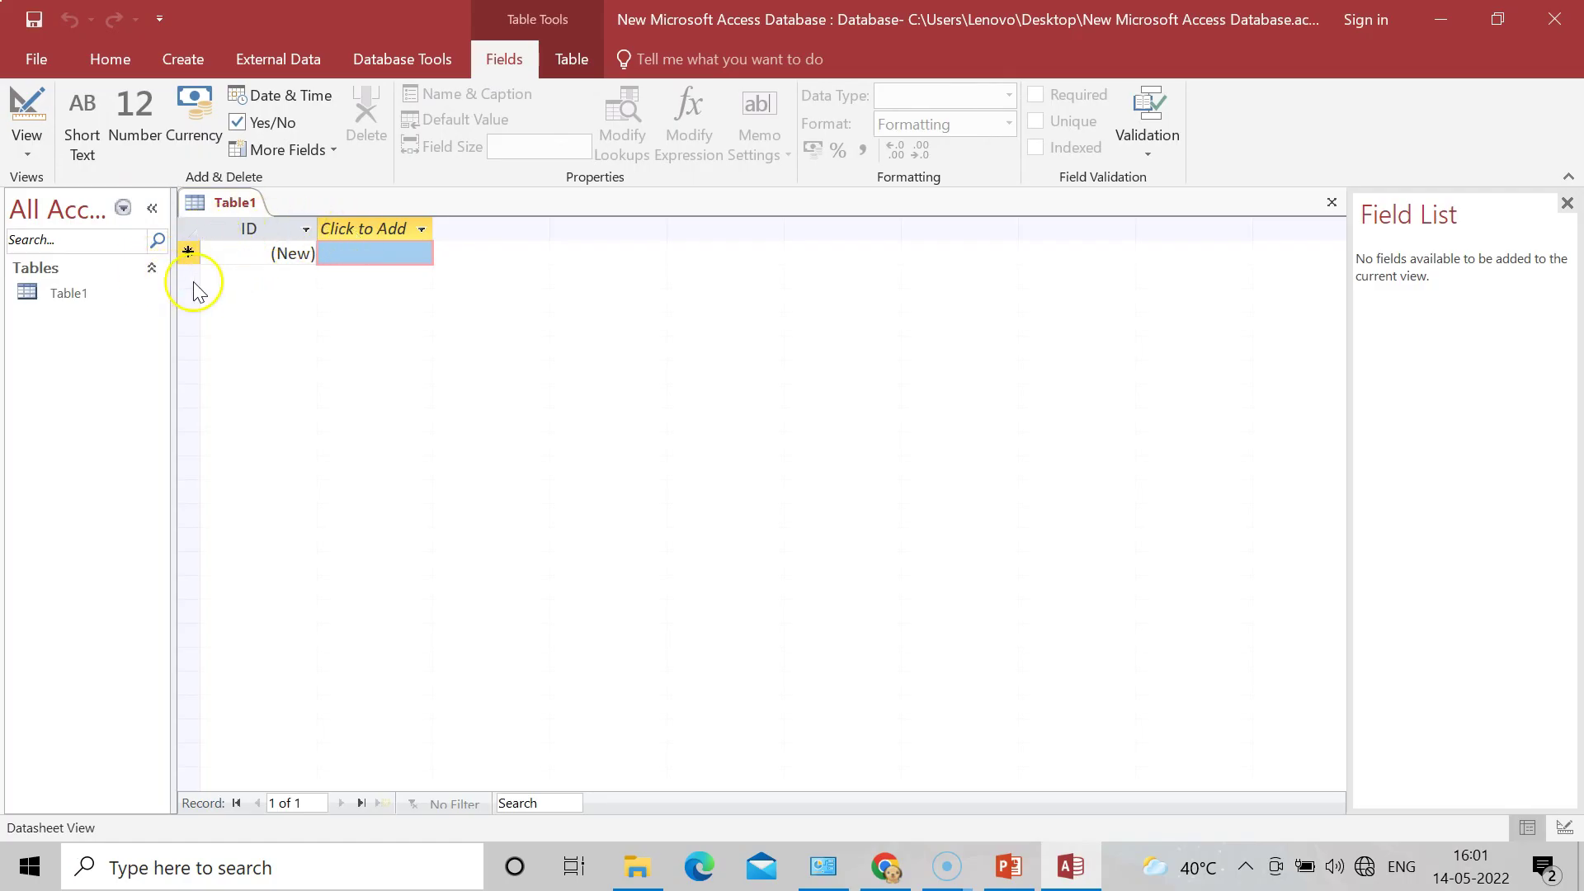
Step: Switch Table1 to Design View, saving it as 'Patient Information'
{"action": "left_click", "coordinate": [28, 151]}
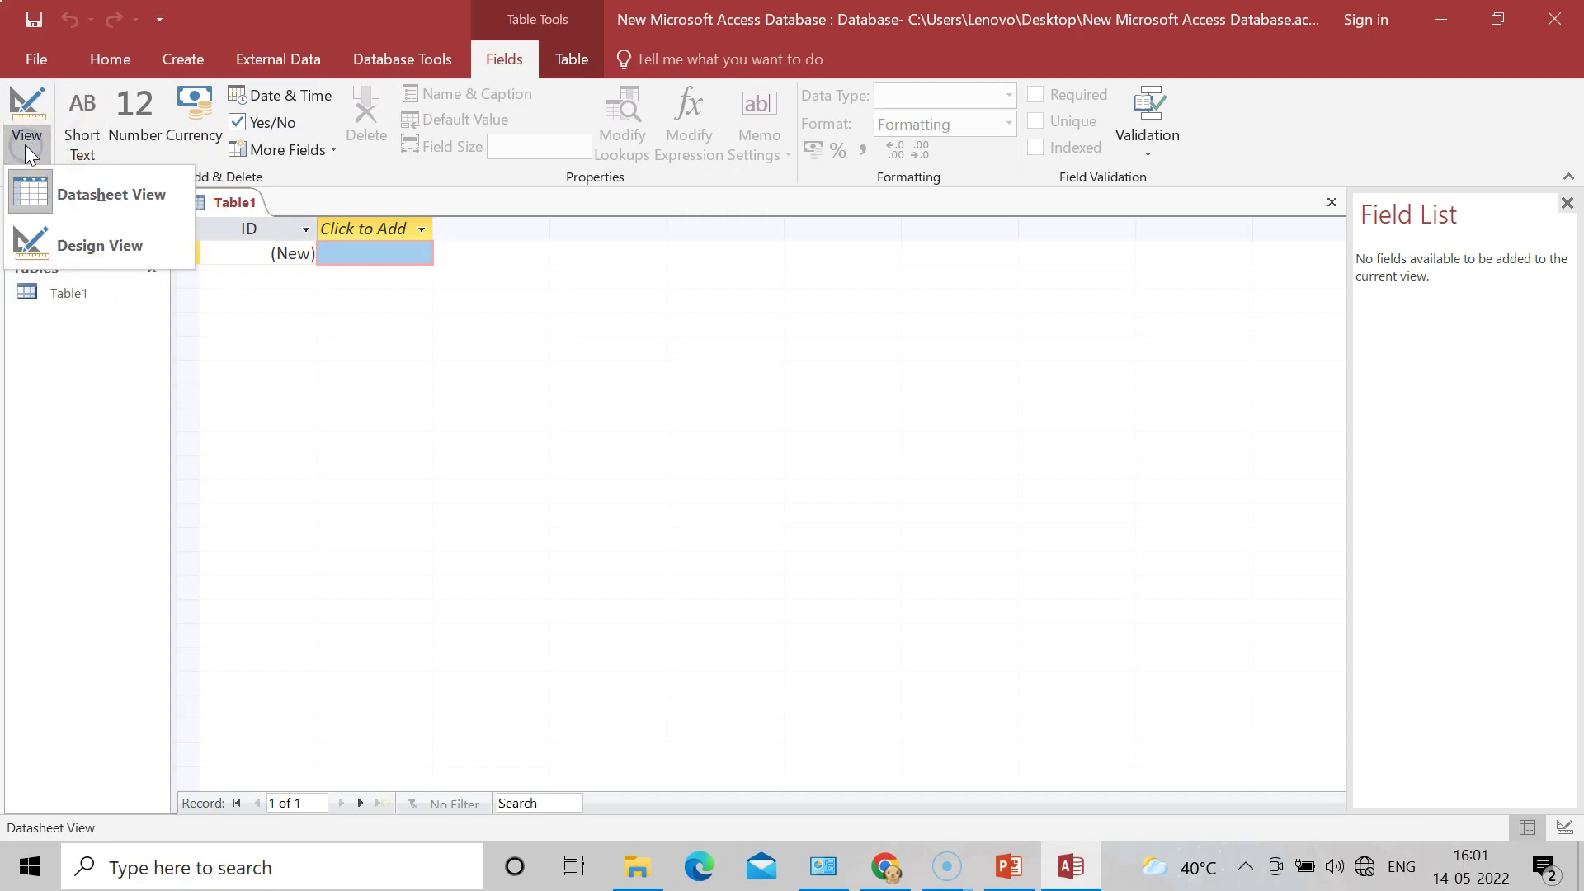
{"action": "left_click", "coordinate": [115, 252]}
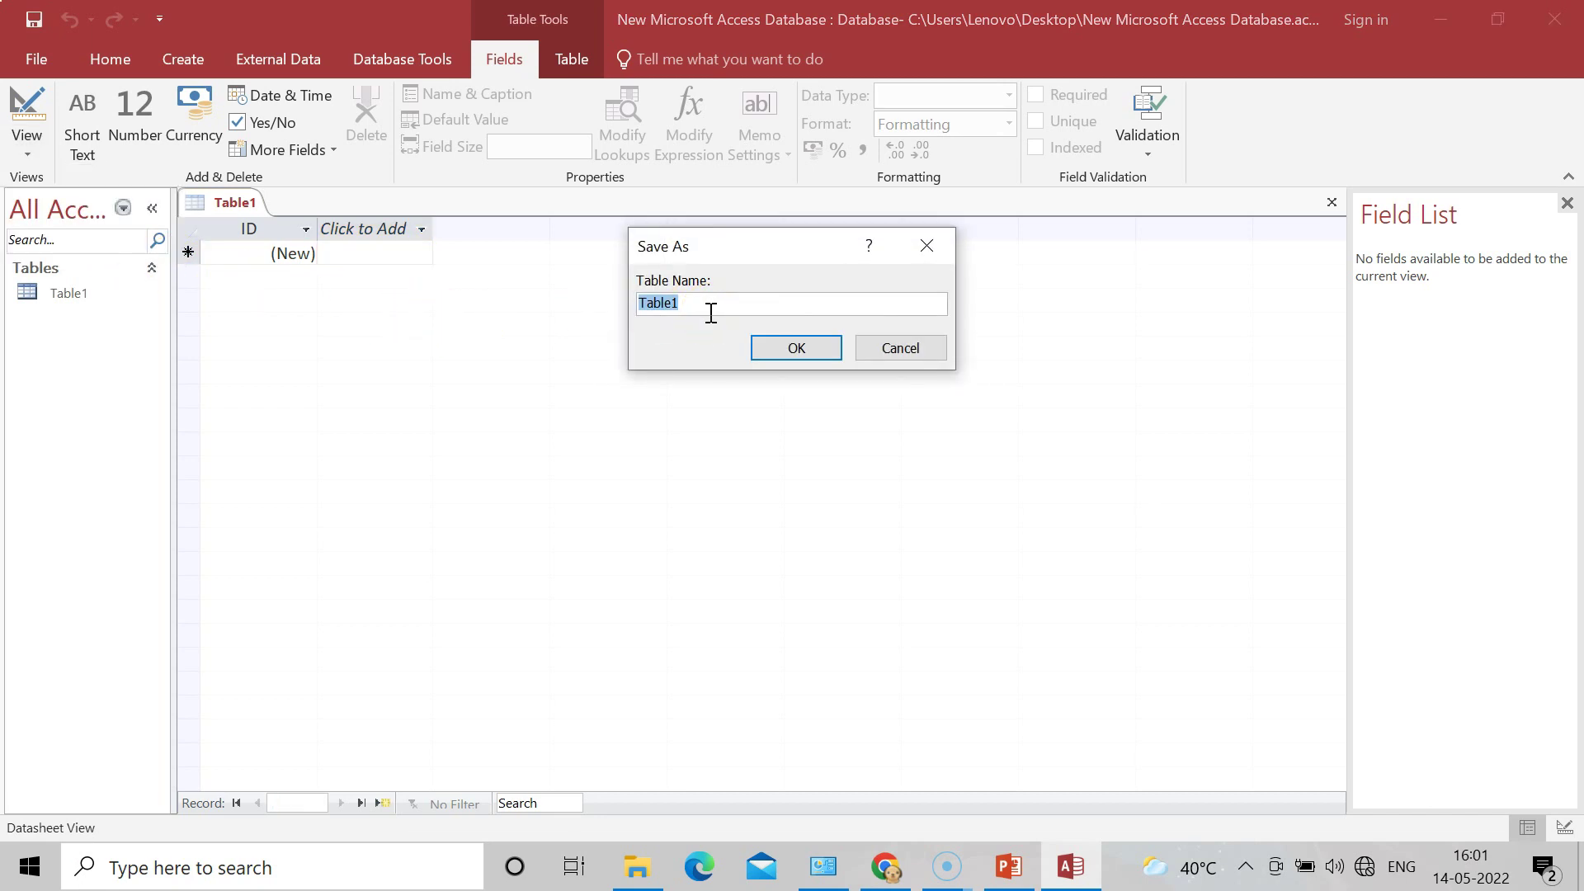
{"action": "key", "text": "BackSpace"}
{"action": "type", "text": "Patie"}
{"action": "type", "text": "nt Information"}
{"action": "left_click", "coordinate": [823, 356]}
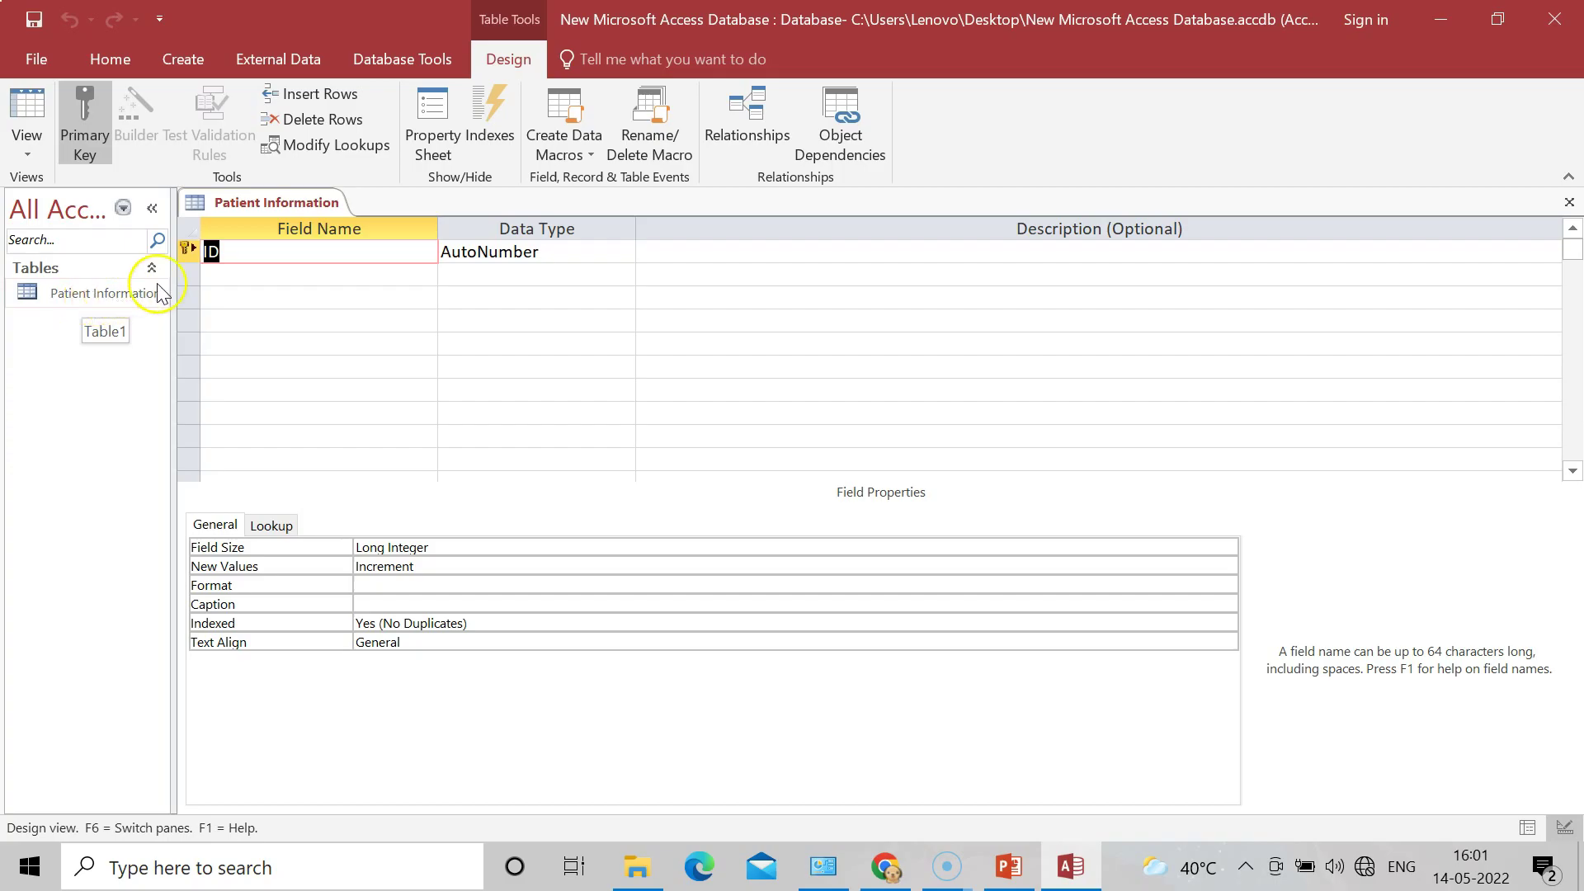
Step: Keep ID as primary key and add the First name and Last Name fields
{"action": "left_click", "coordinate": [265, 275]}
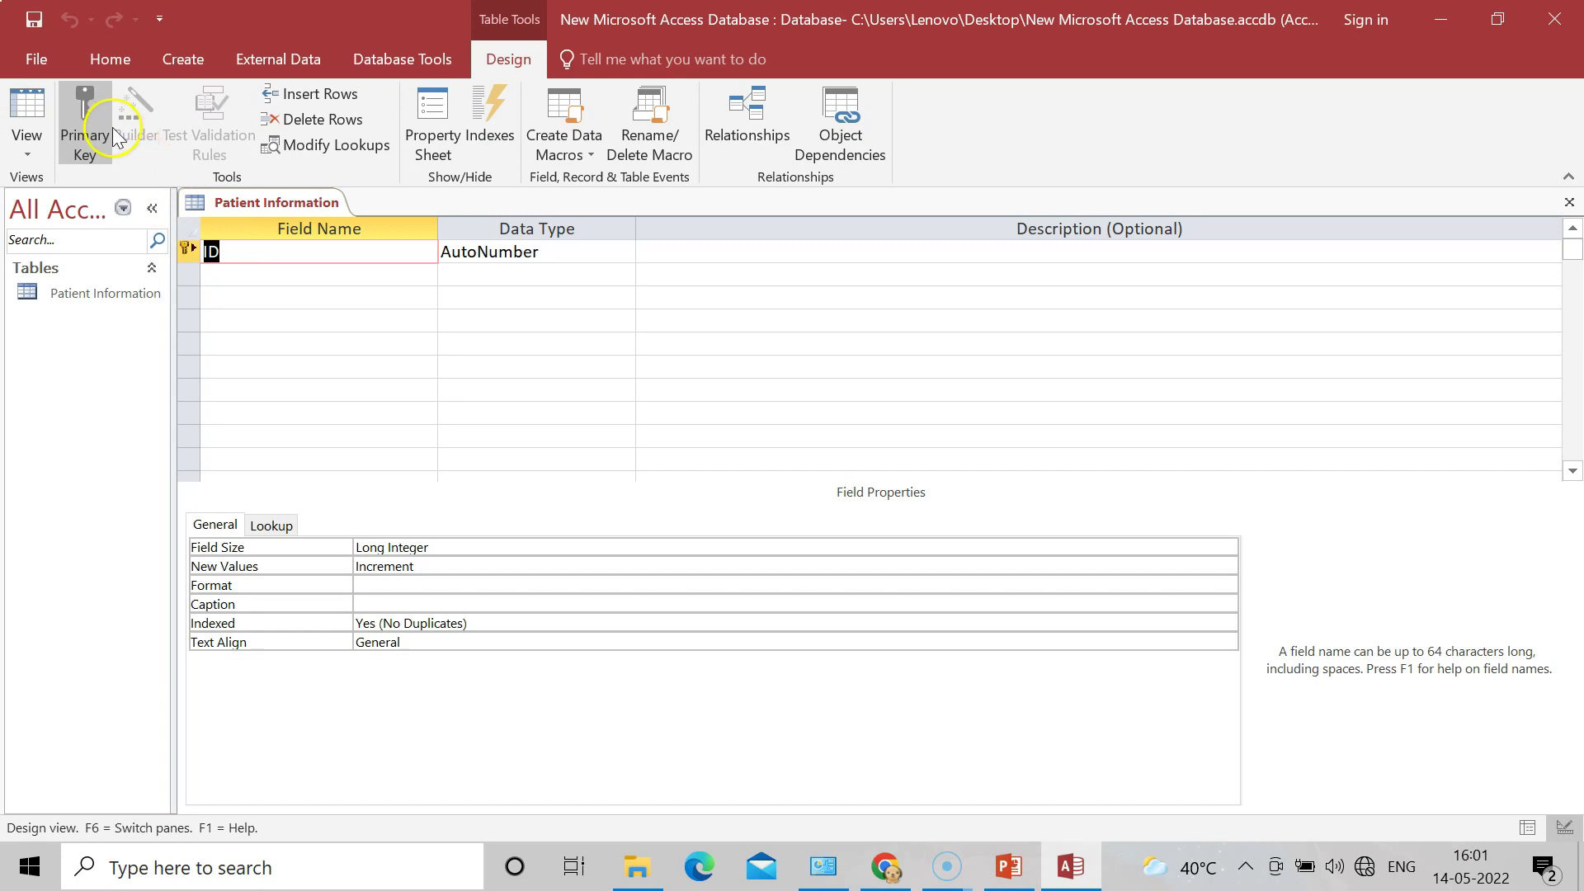
{"action": "left_click", "coordinate": [81, 126]}
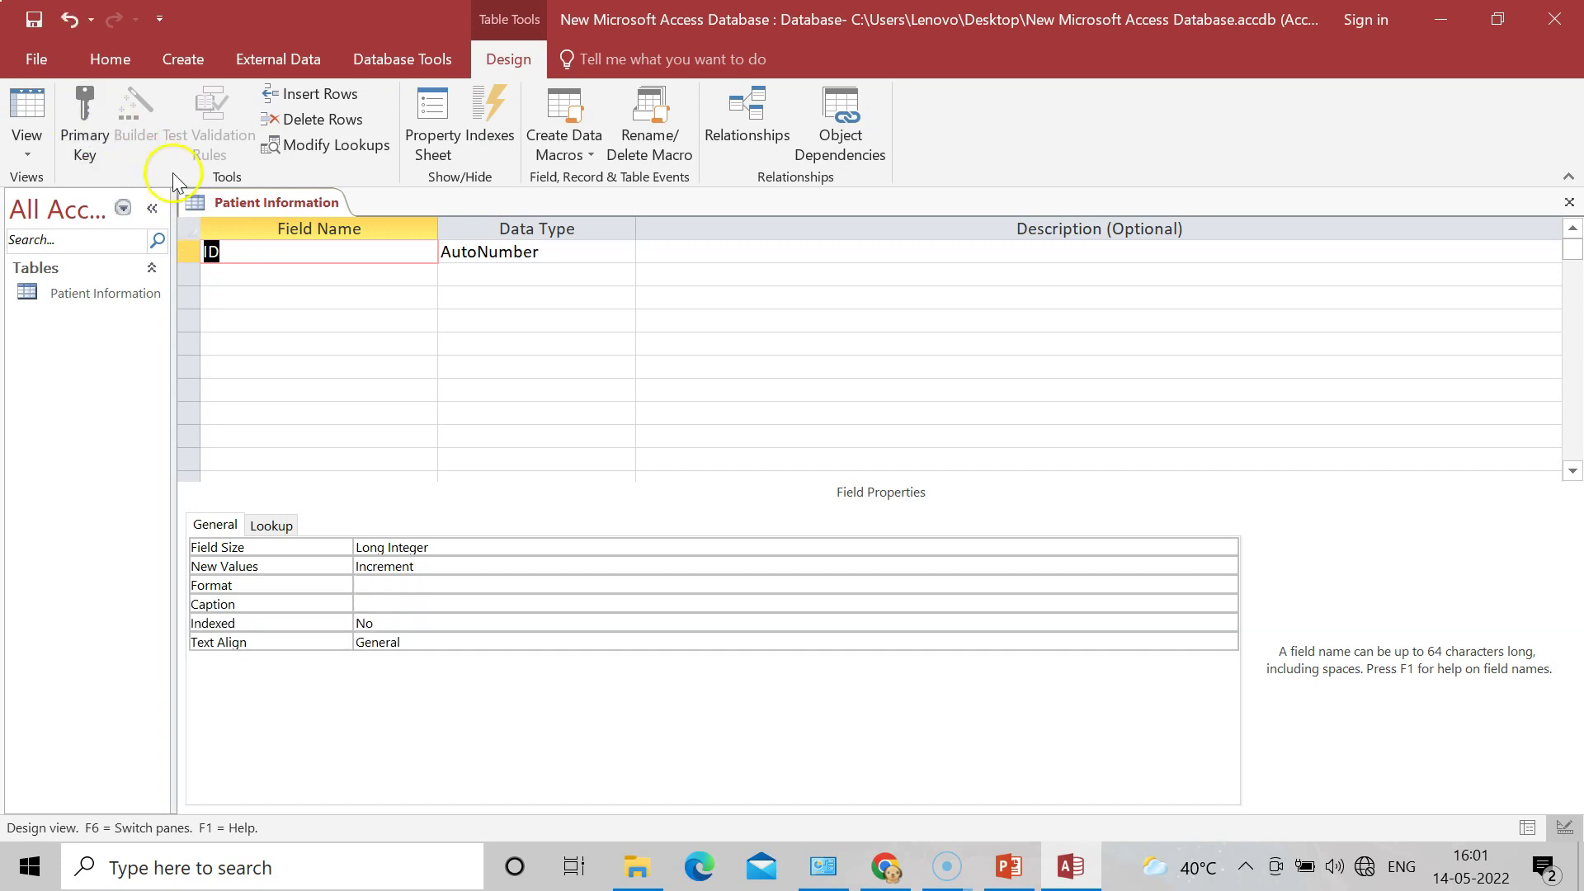
{"action": "left_click", "coordinate": [86, 140]}
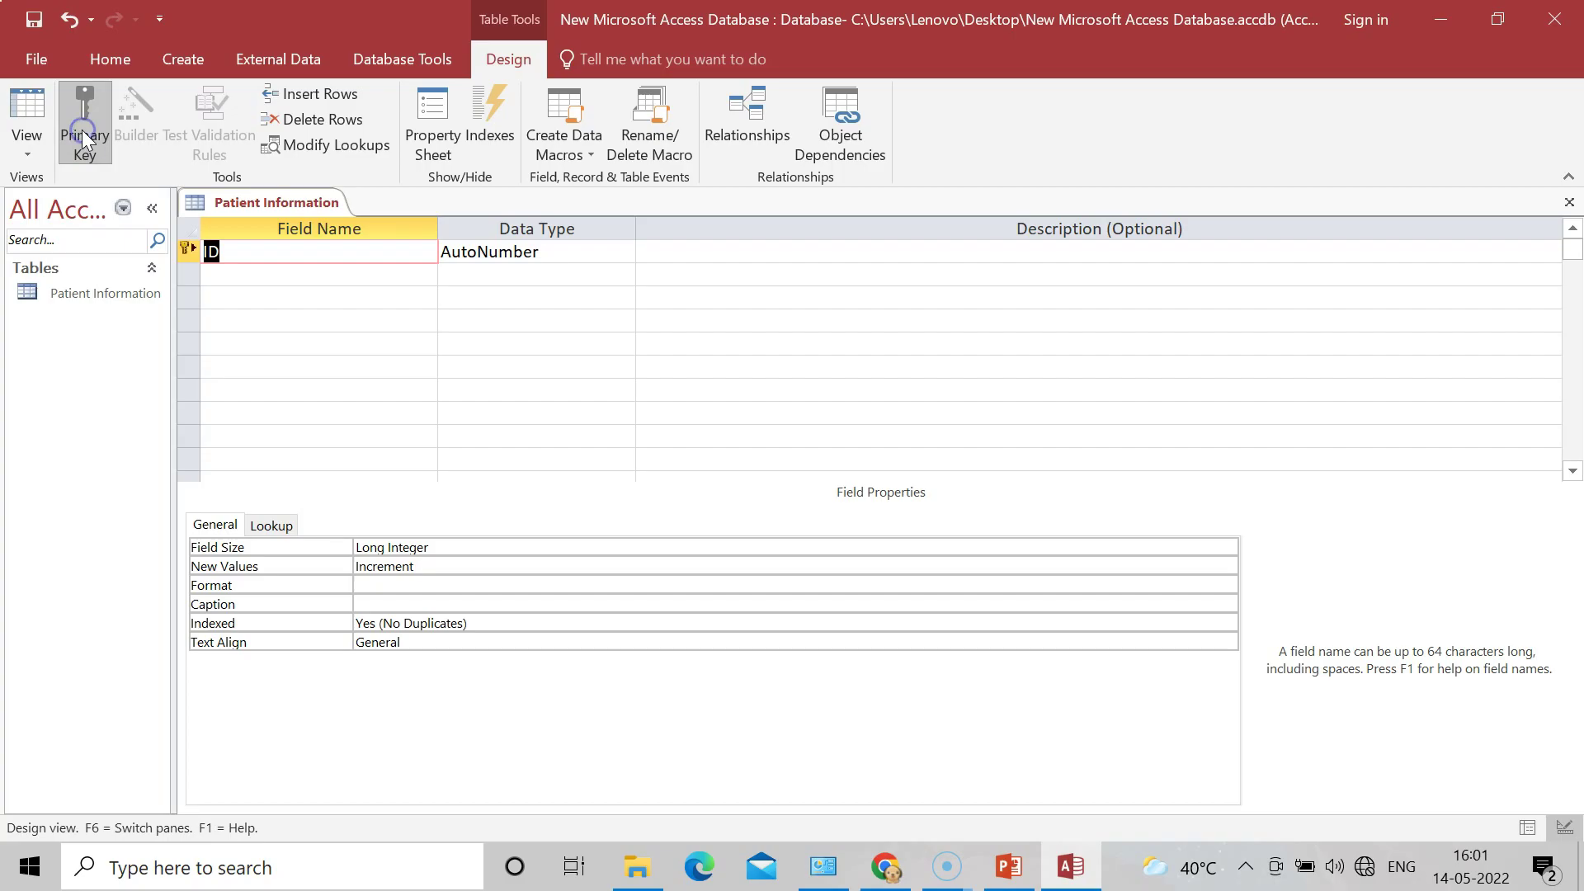
{"action": "left_click", "coordinate": [222, 271]}
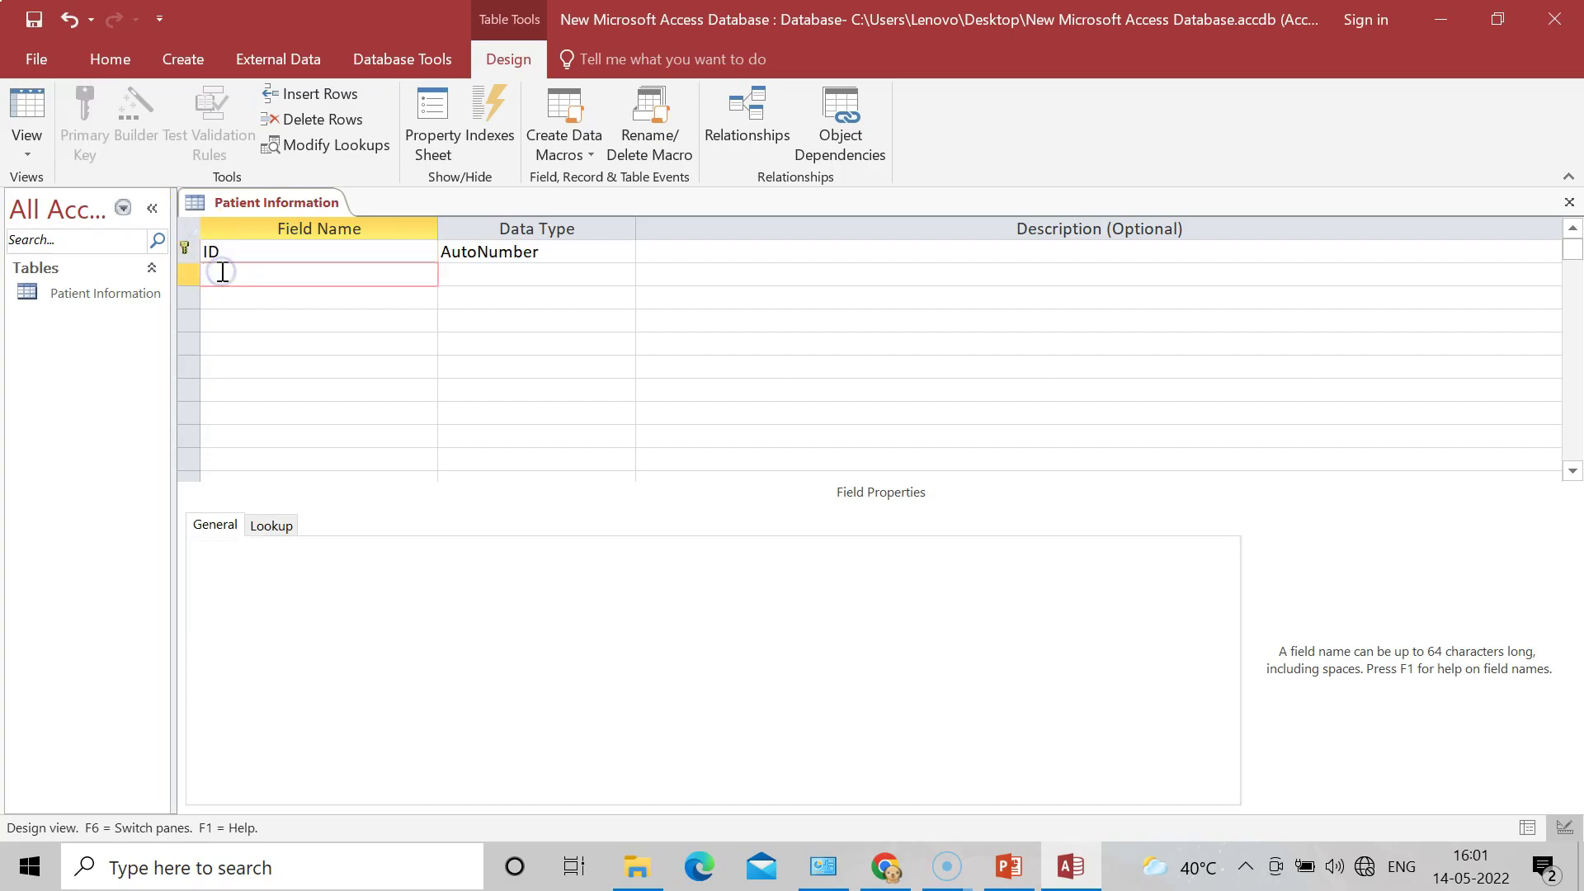
{"action": "left_click", "coordinate": [214, 272]}
{"action": "type", "text": "First name"}
{"action": "left_click", "coordinate": [240, 283]}
{"action": "left_click", "coordinate": [239, 298]}
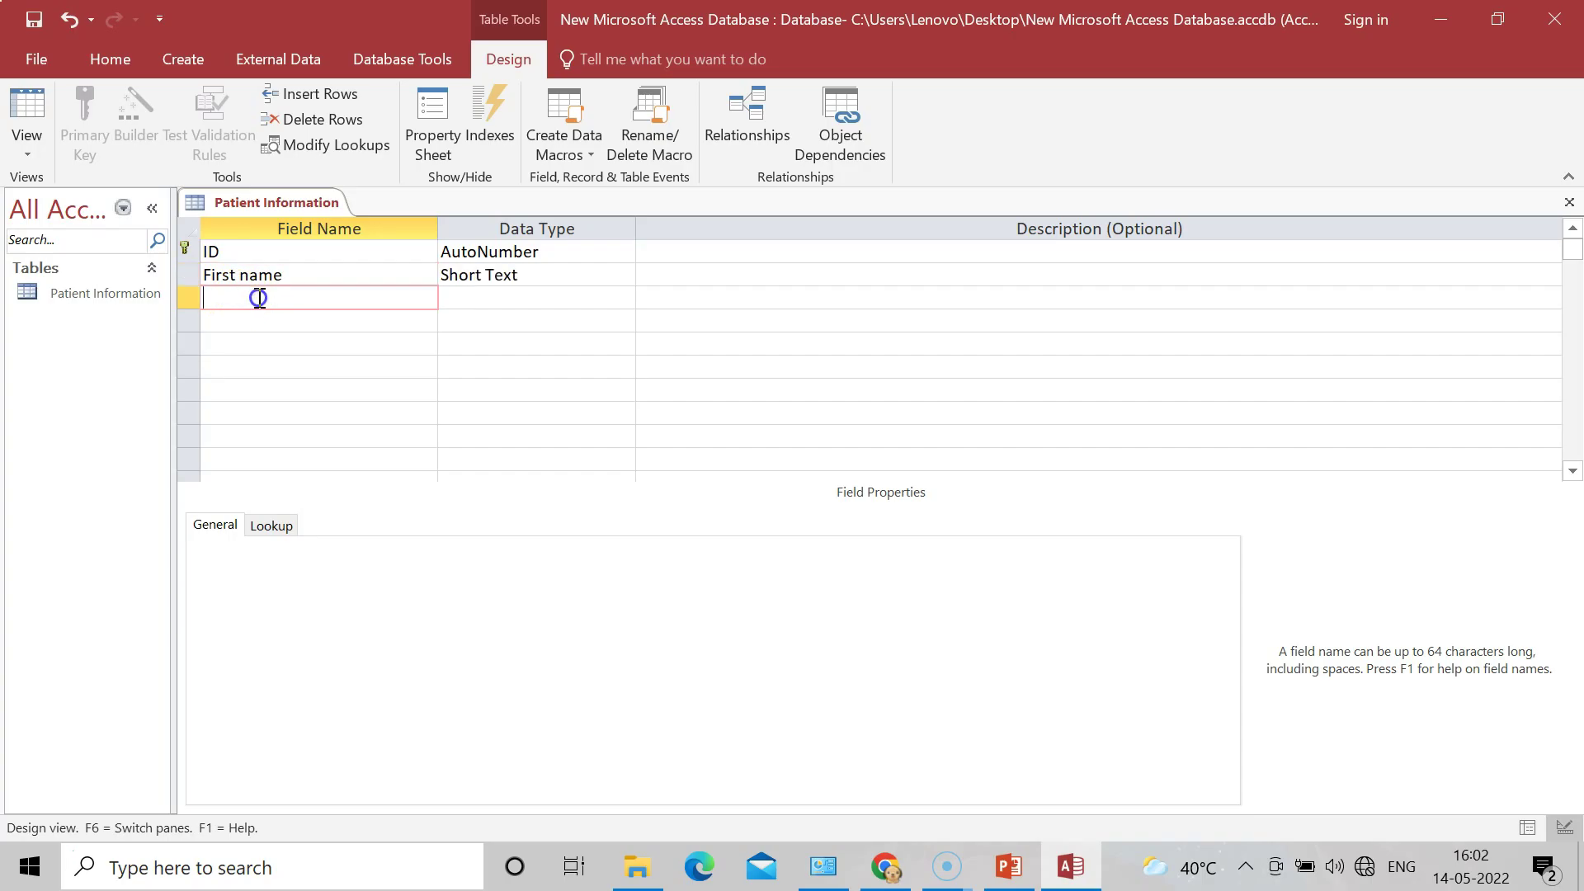
{"action": "type", "text": "Last Name"}
Step: Add Middle Name, Gender, DOB, Address and Zip Code as Short Text fields
{"action": "left_click", "coordinate": [230, 316]}
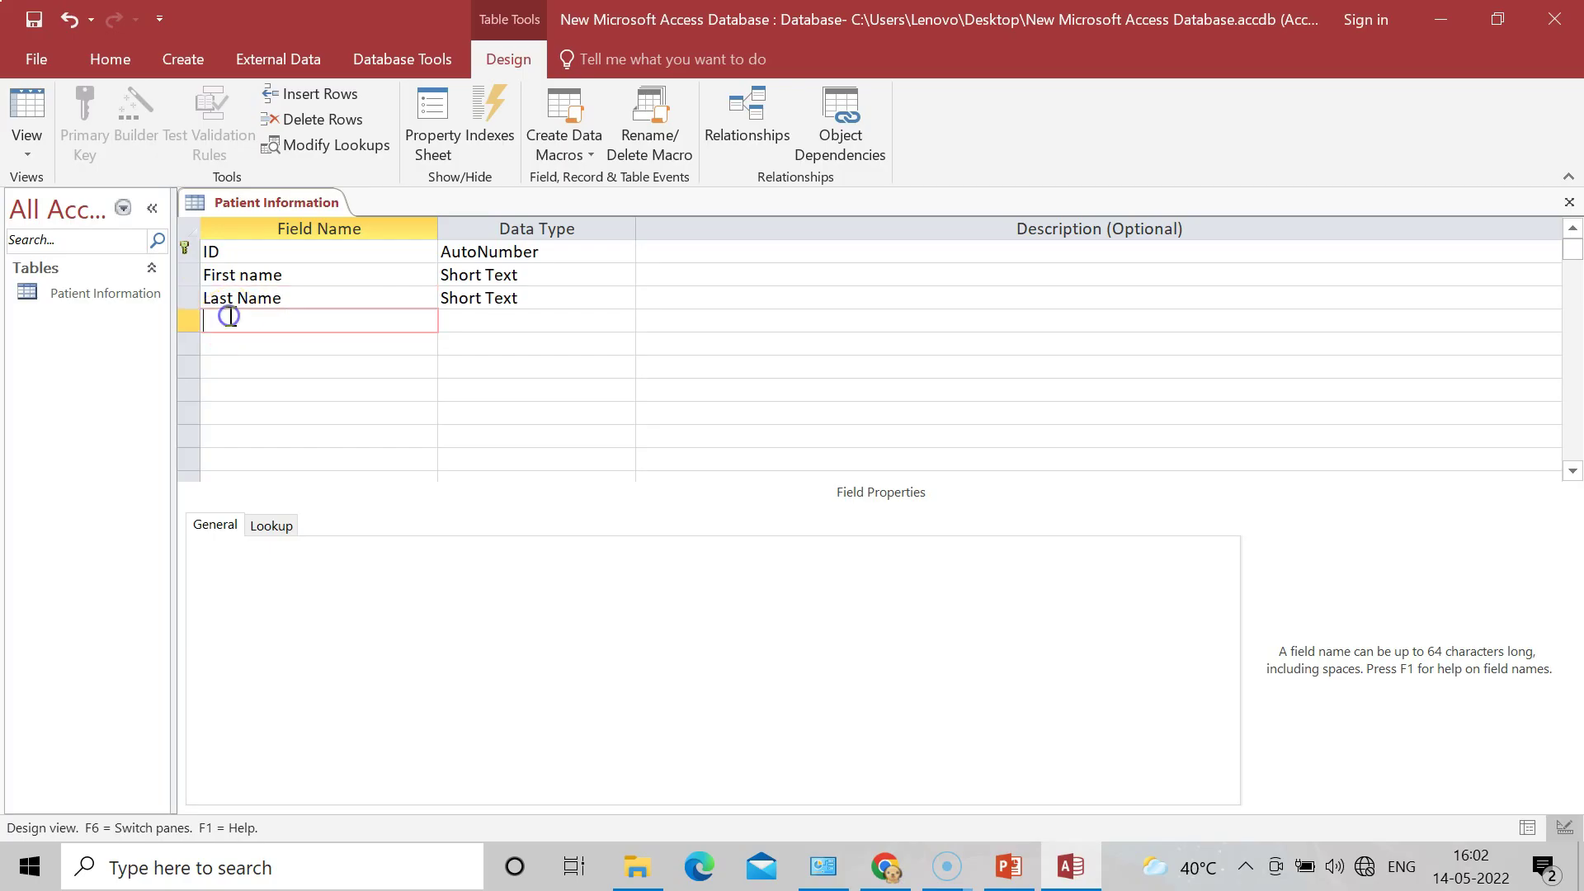
{"action": "type", "text": "Middle Name"}
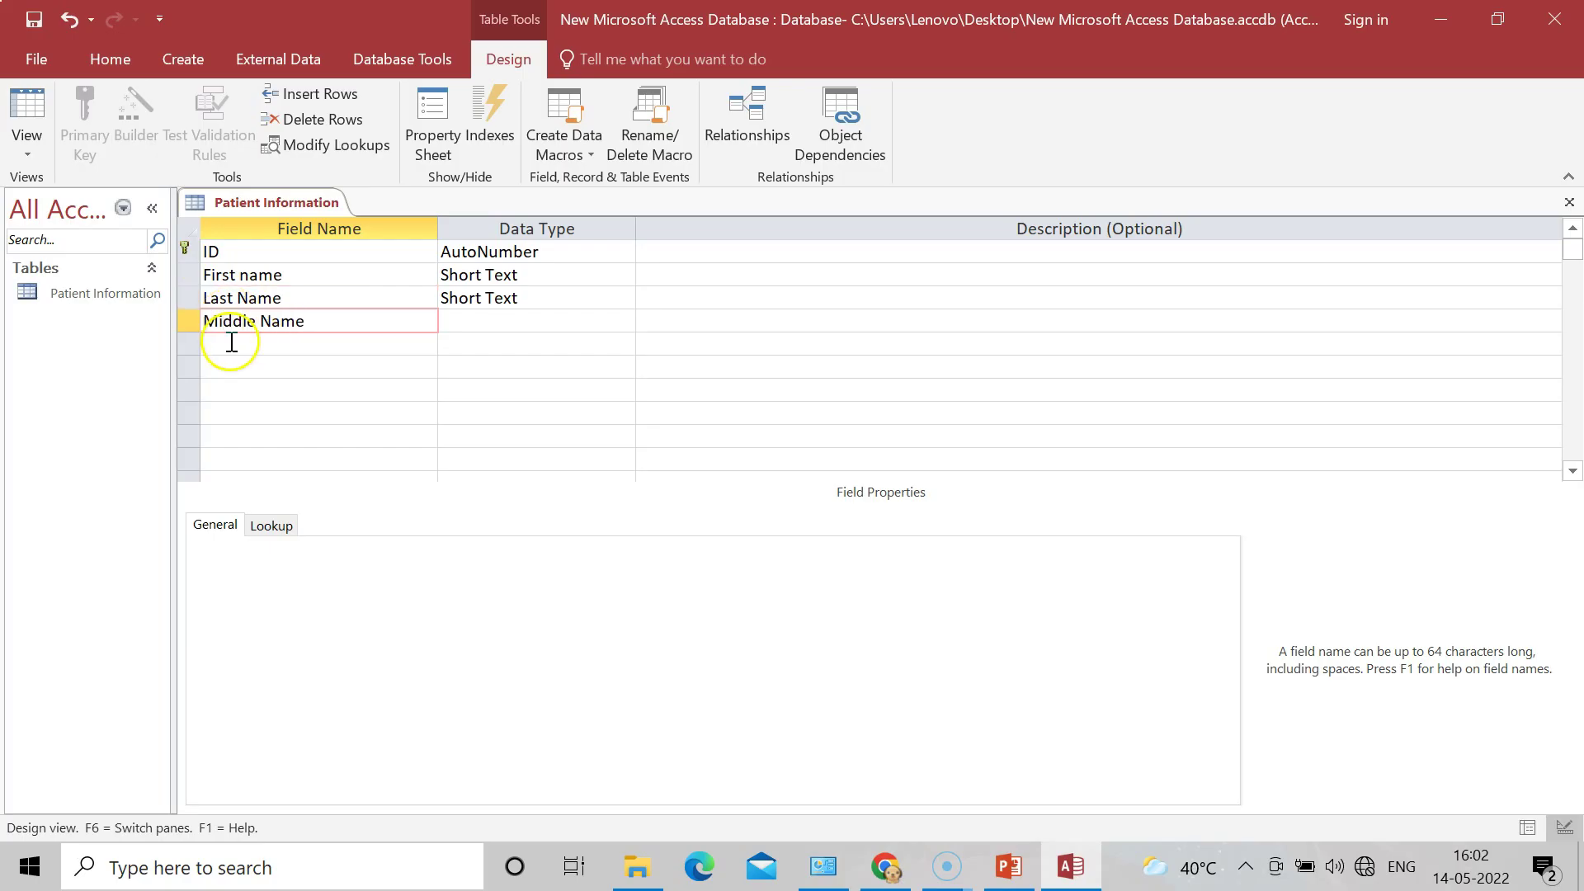
{"action": "left_click", "coordinate": [232, 346]}
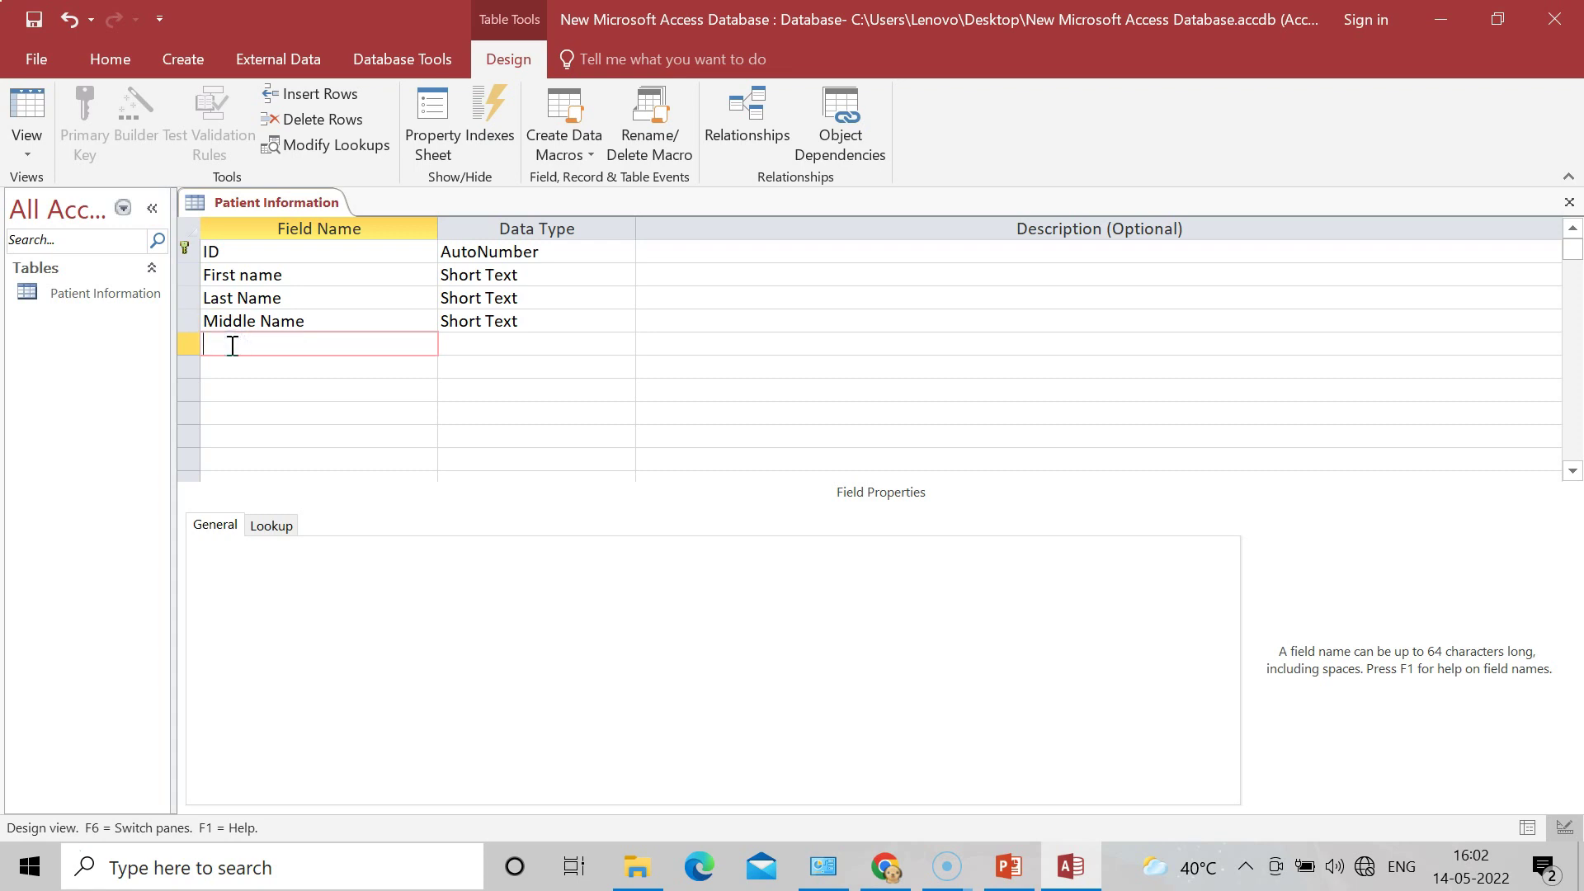
{"action": "type", "text": "Gender"}
{"action": "left_click", "coordinate": [231, 366]}
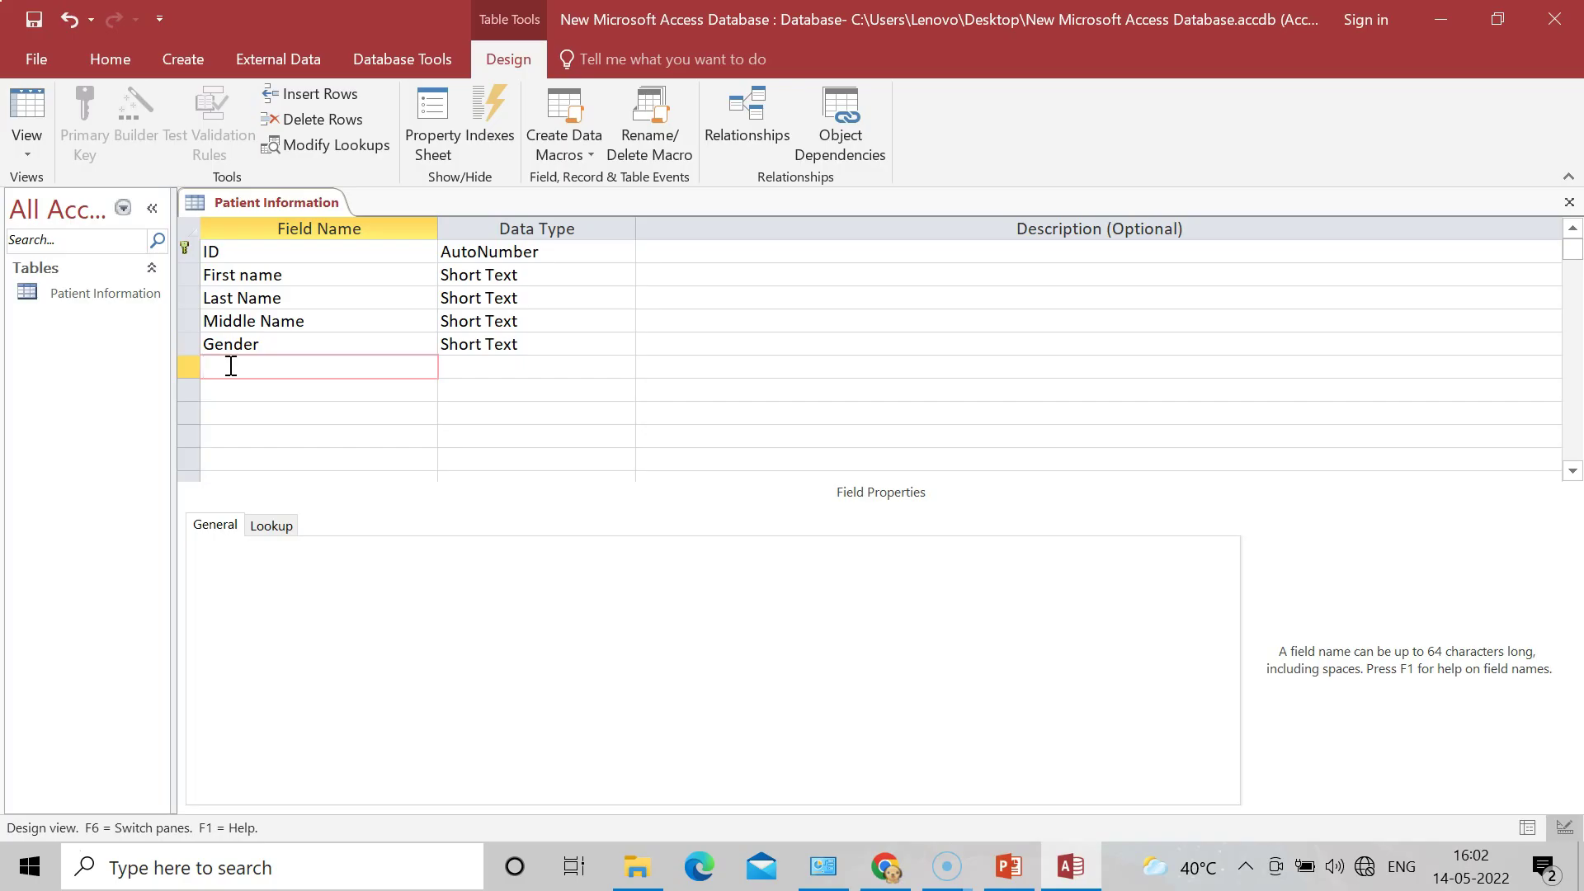
{"action": "type", "text": "DOB"}
{"action": "left_click", "coordinate": [230, 393]}
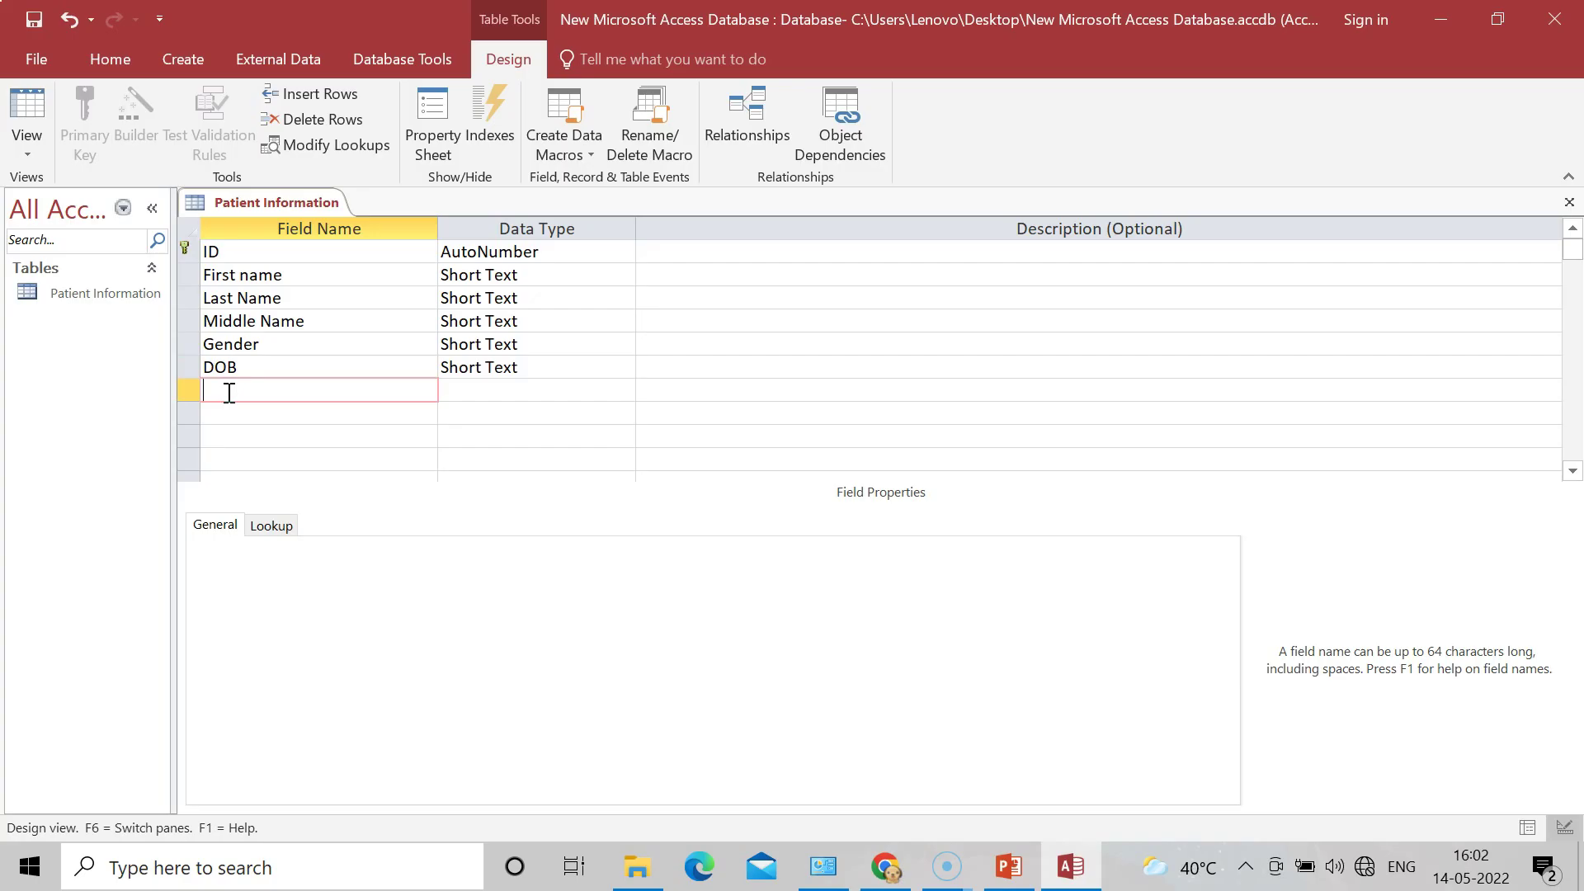
{"action": "type", "text": "Address"}
{"action": "left_click", "coordinate": [237, 414]}
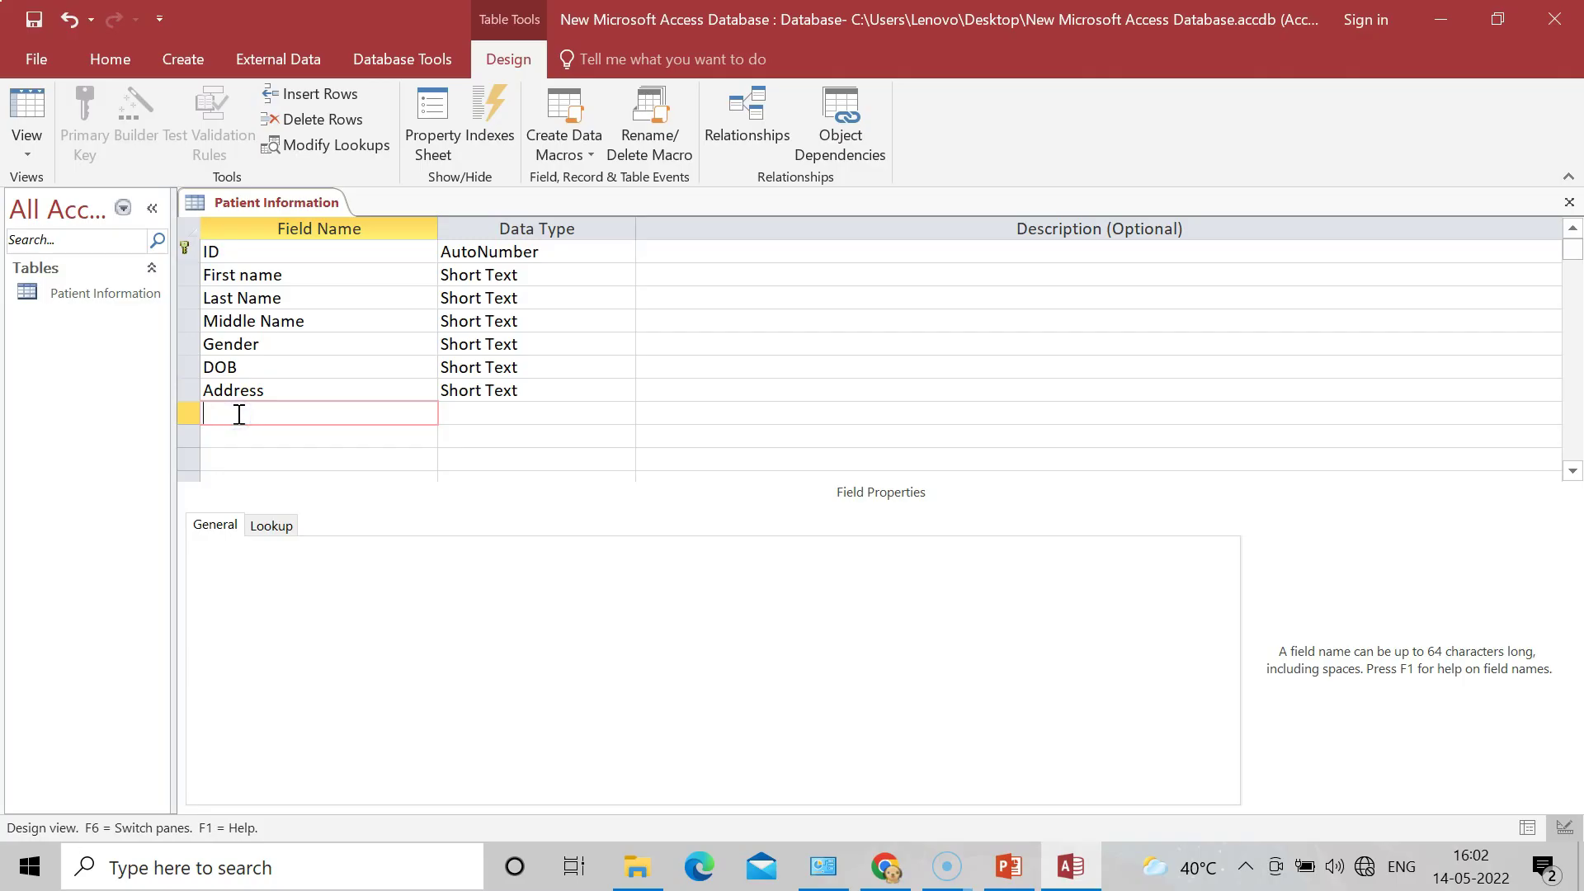
{"action": "type", "text": "Zip Code"}
Step: Add Mobile Number, Consulting Doctor and Reffered Doctor as Short Text fields after Zip Code
{"action": "left_click", "coordinate": [237, 442]}
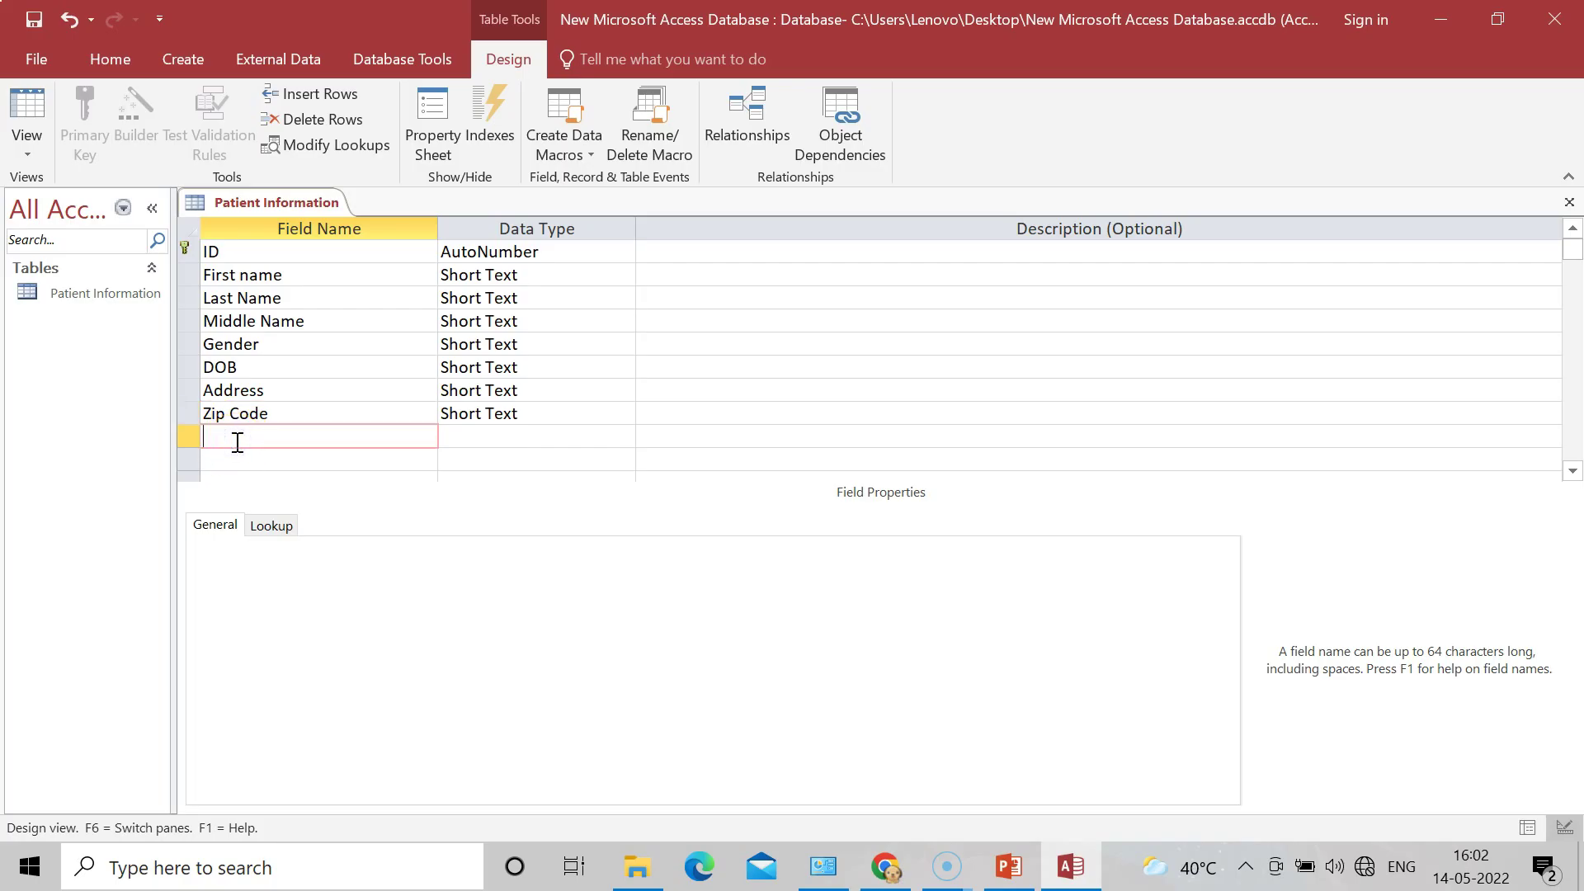
{"action": "type", "text": "Mobile Number"}
{"action": "left_click", "coordinate": [236, 460]}
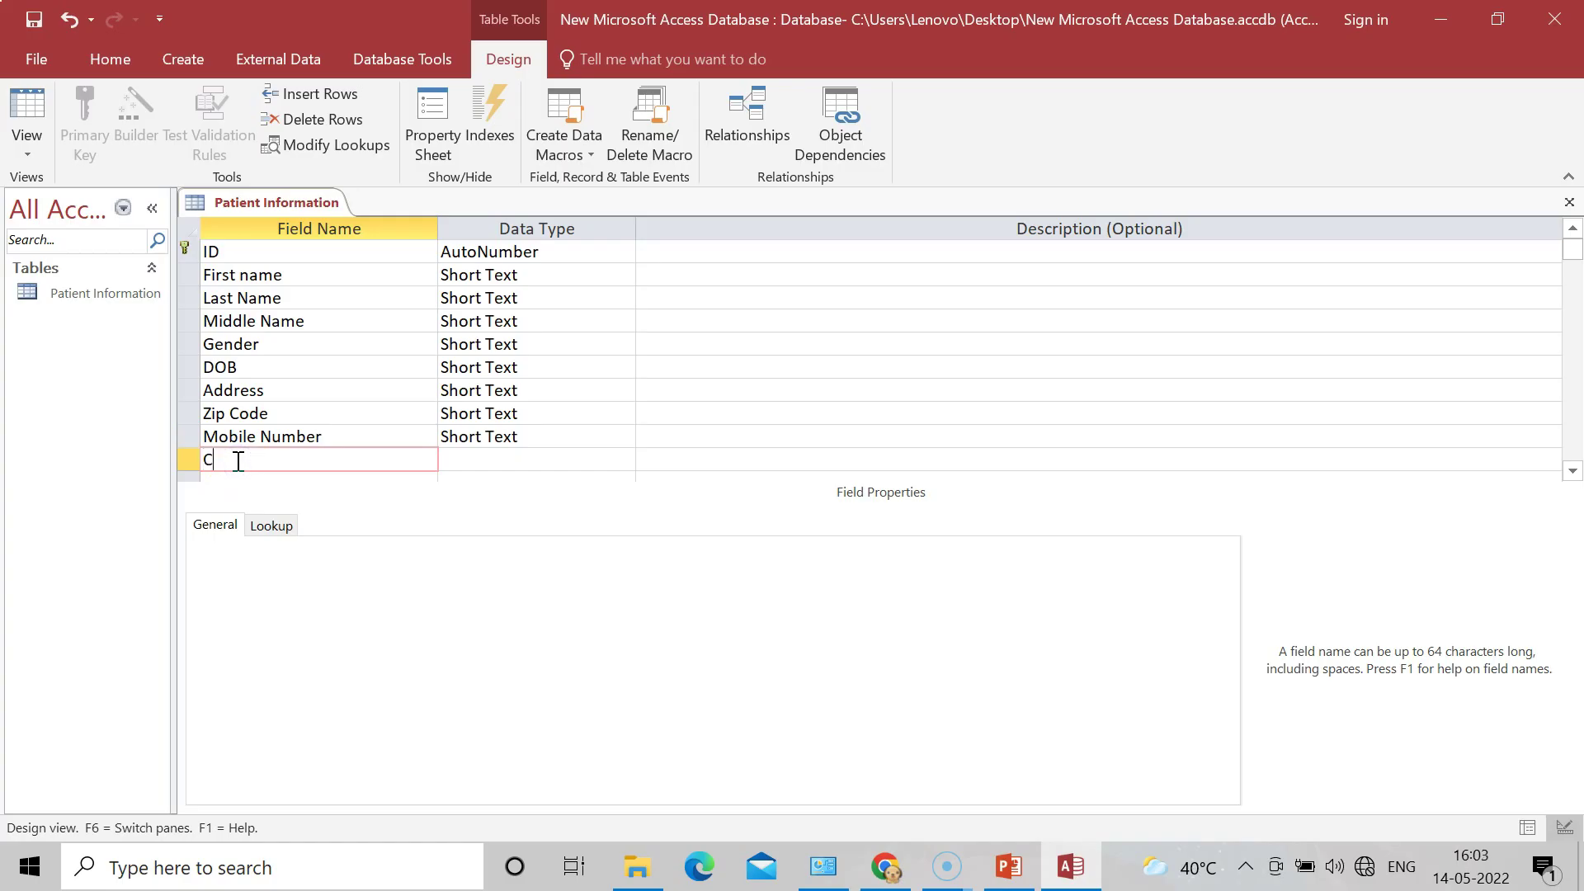
{"action": "type", "text": "Consultling Doctor"}
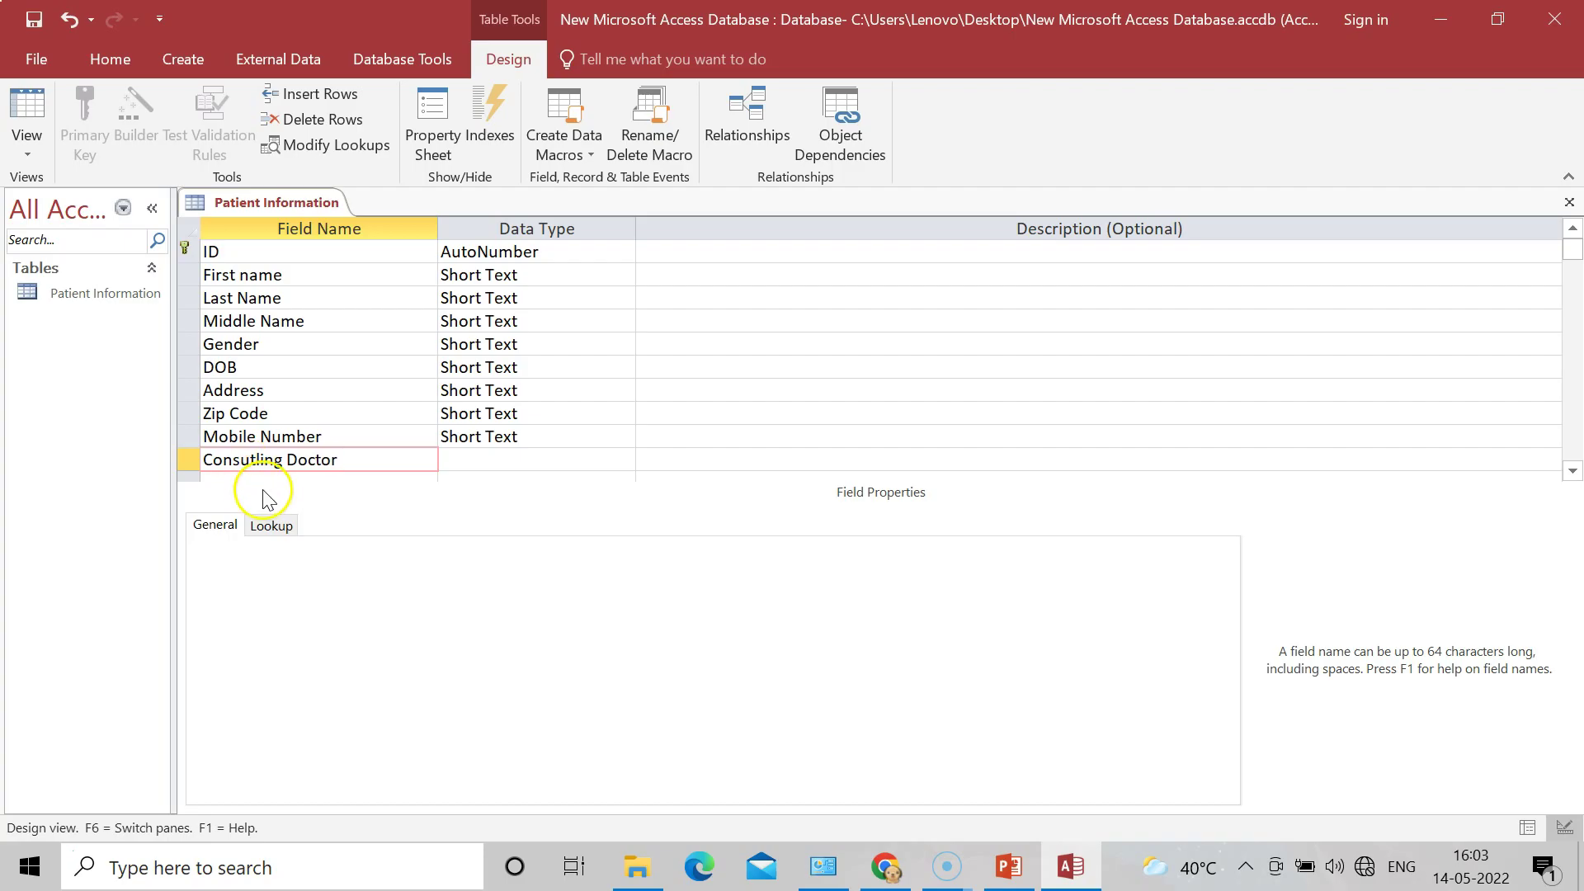
{"action": "left_click", "coordinate": [1571, 471]}
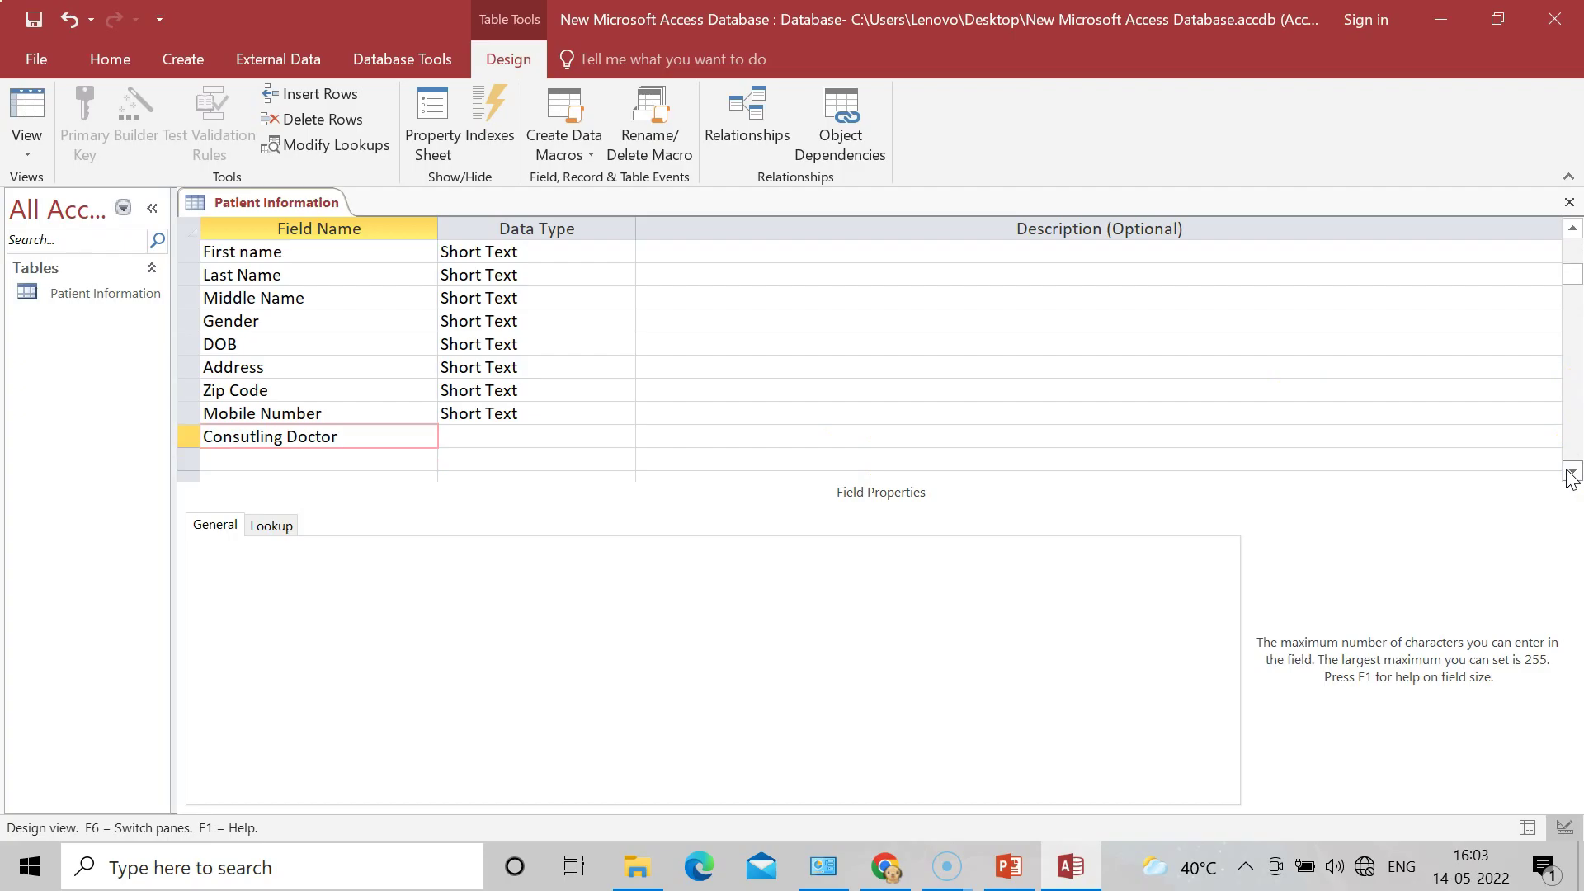
{"action": "left_click", "coordinate": [237, 463]}
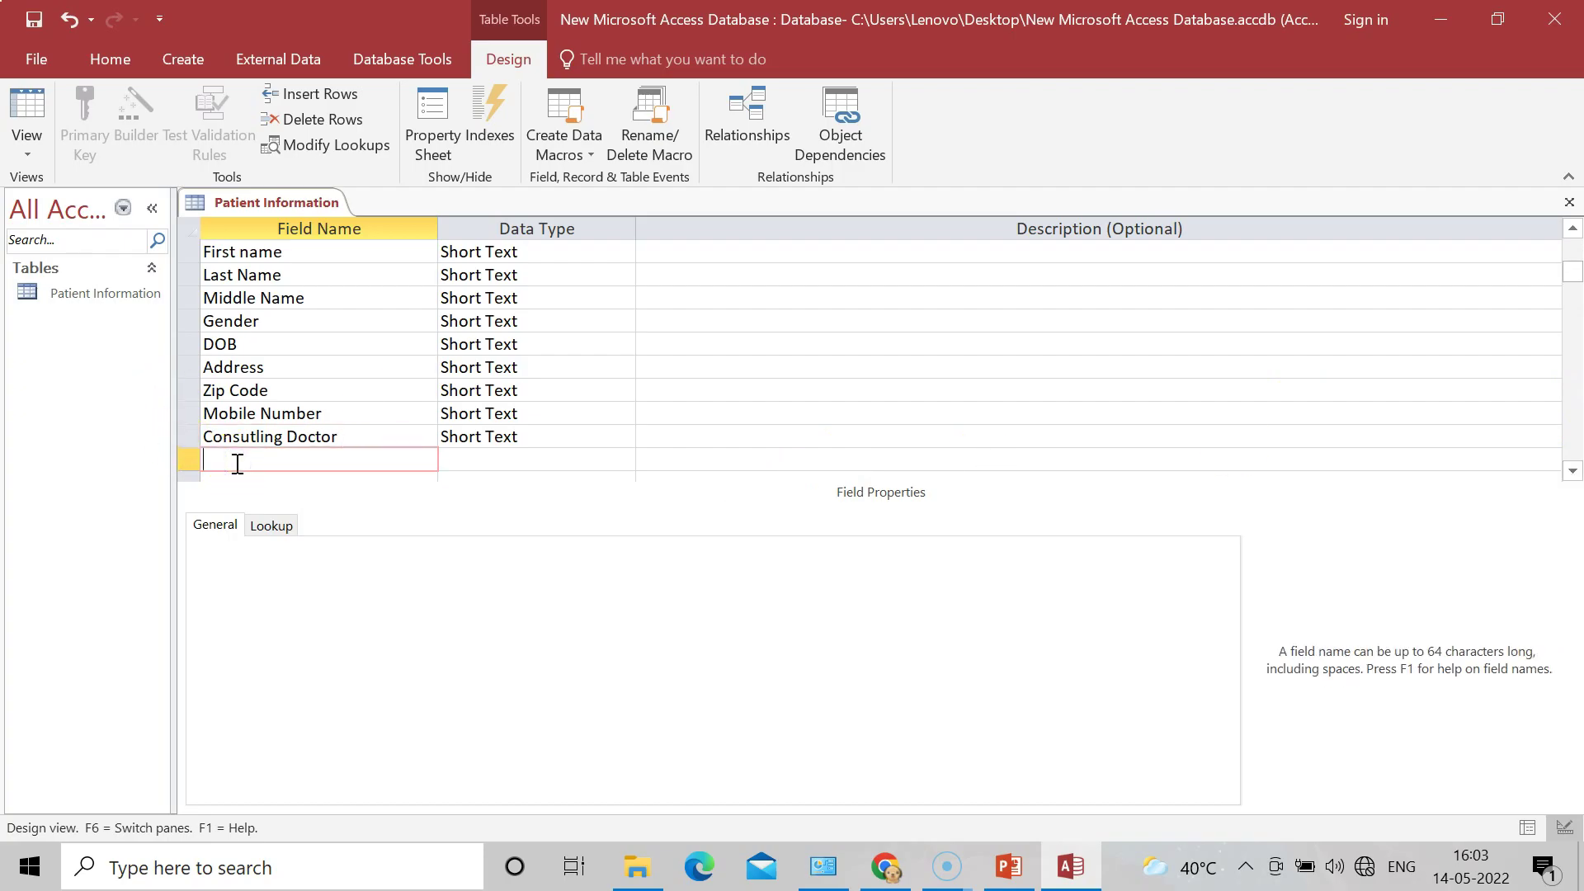
{"action": "type", "text": "Reffered"}
{"action": "key", "text": "BackSpace"}
{"action": "key", "text": "BackSpace"}
{"action": "key", "text": "BackSpace"}
{"action": "key", "text": "BackSpace"}
{"action": "type", "text": "erred Docto"}
{"action": "left_click", "coordinate": [661, 420]}
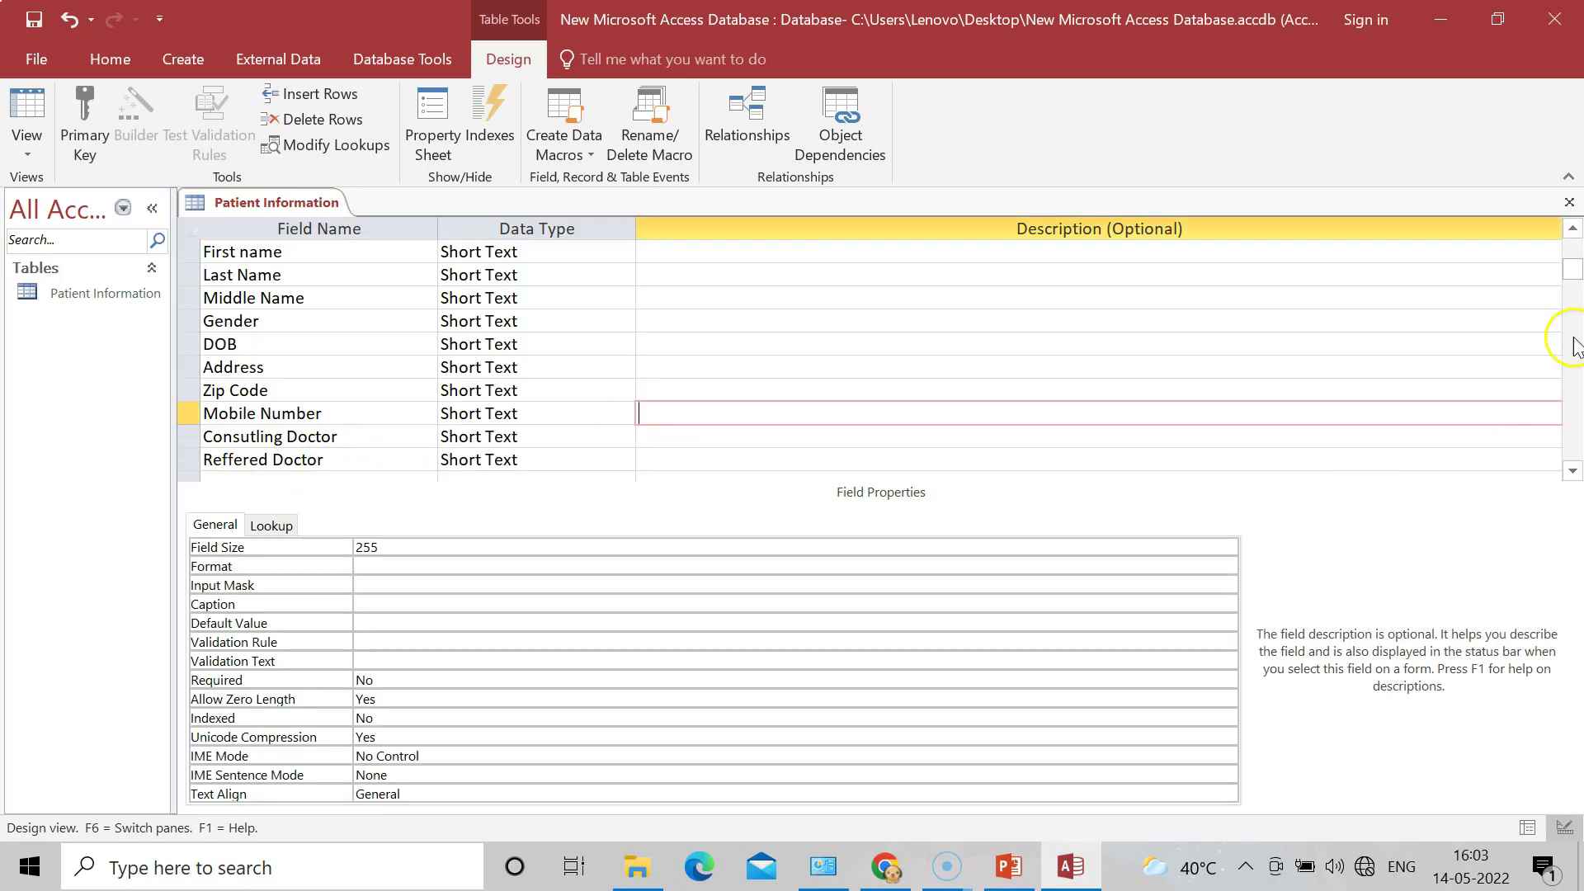
Step: Move down the Data Type column to Gender and show its data type list
{"action": "left_click", "coordinate": [1572, 233]}
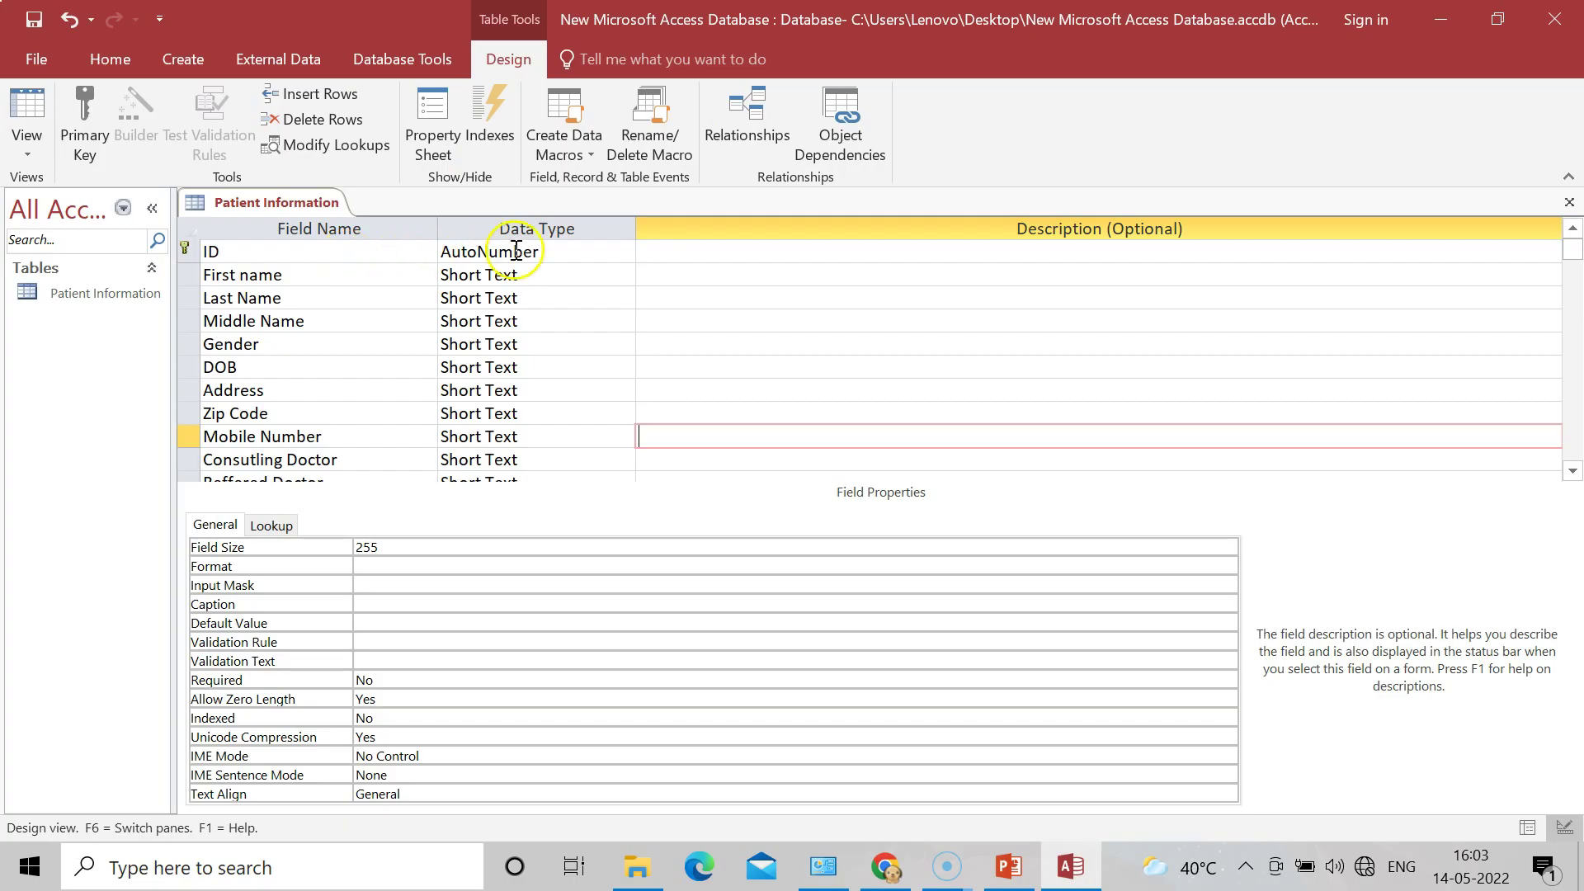
{"action": "left_click", "coordinate": [549, 250]}
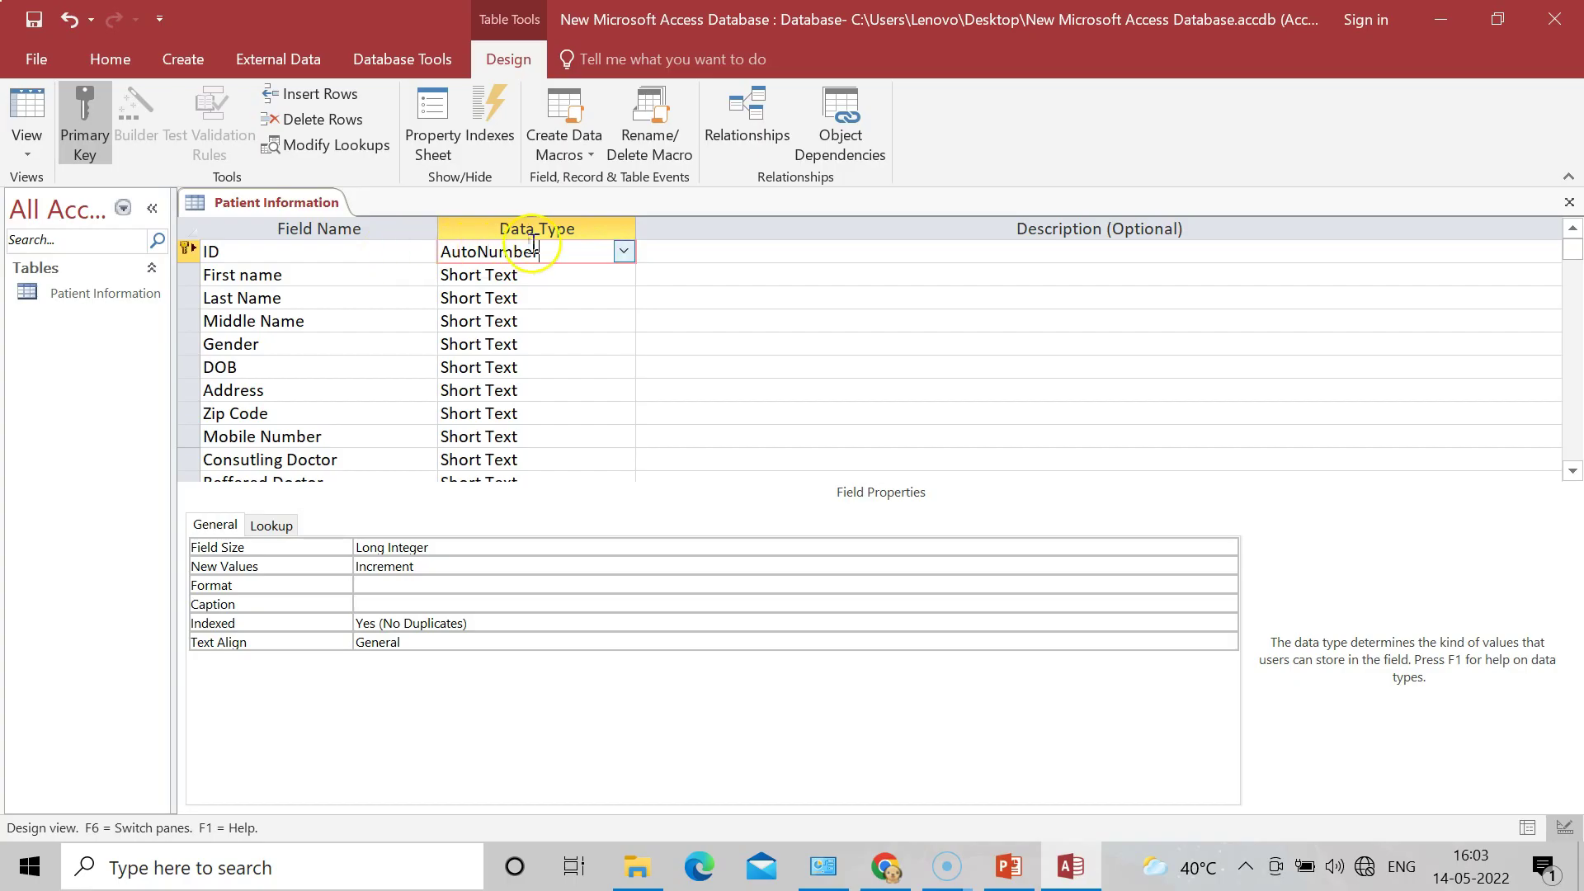
{"action": "left_click", "coordinate": [549, 276]}
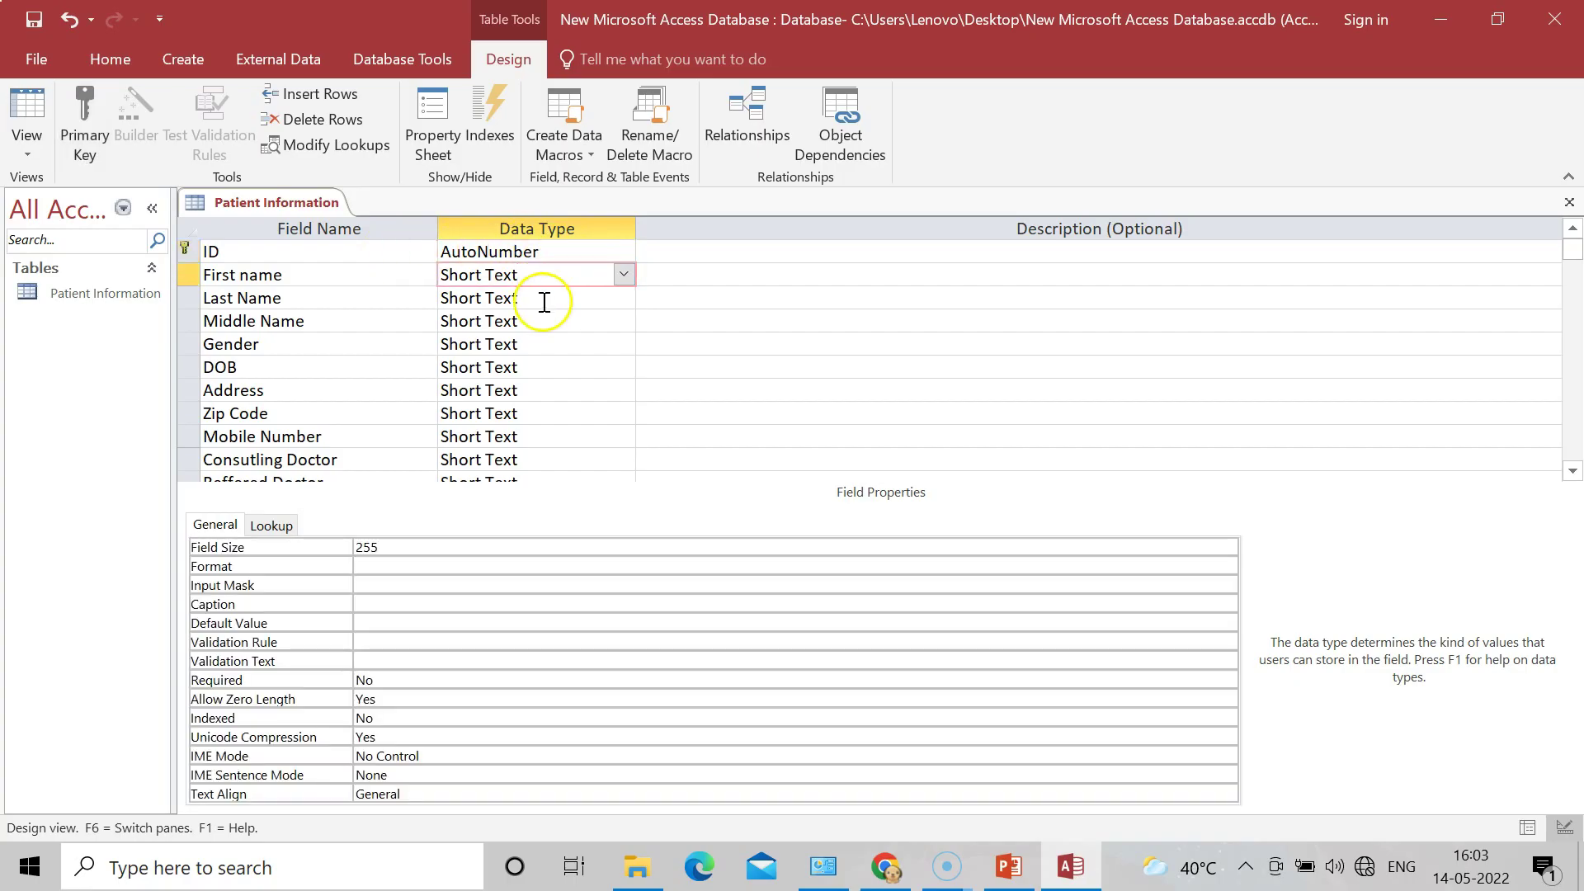
{"action": "left_click", "coordinate": [542, 300]}
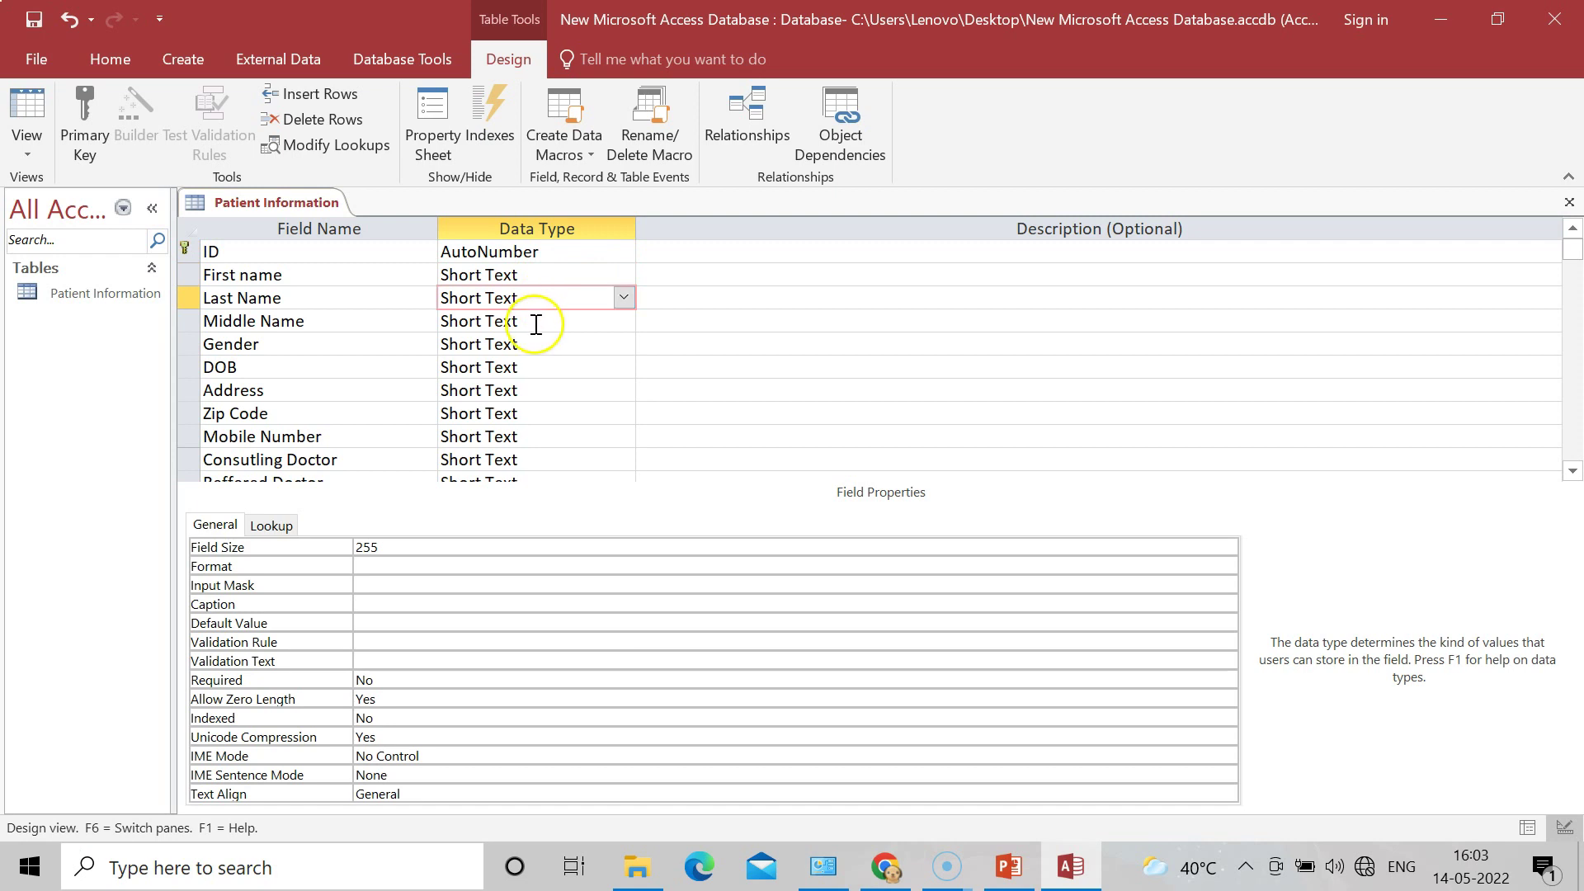
{"action": "left_click", "coordinate": [537, 323]}
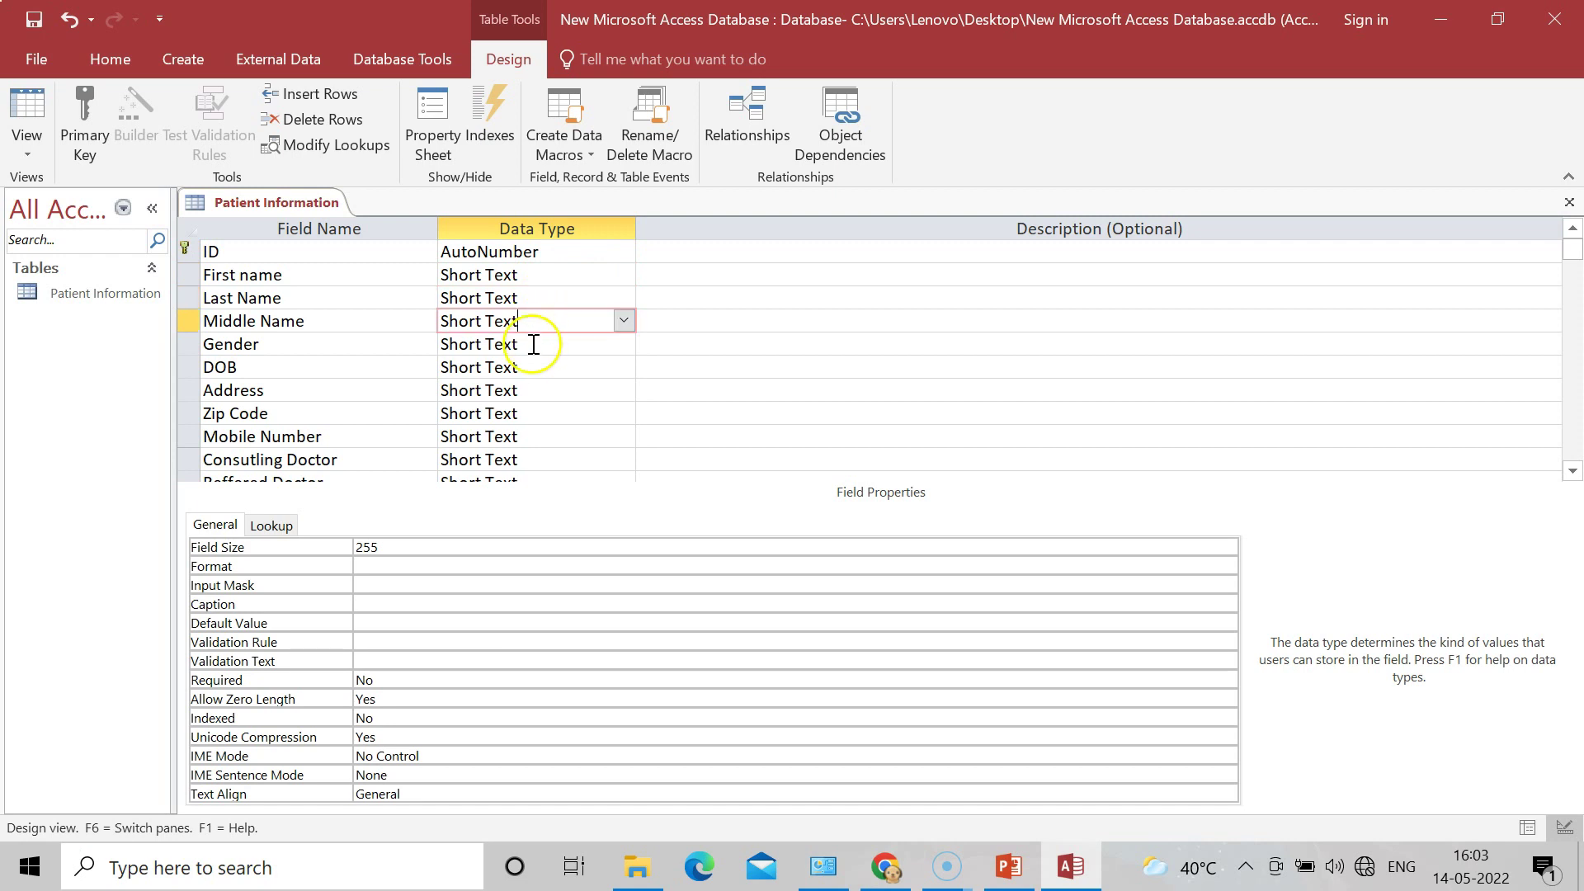
{"action": "left_click", "coordinate": [533, 348]}
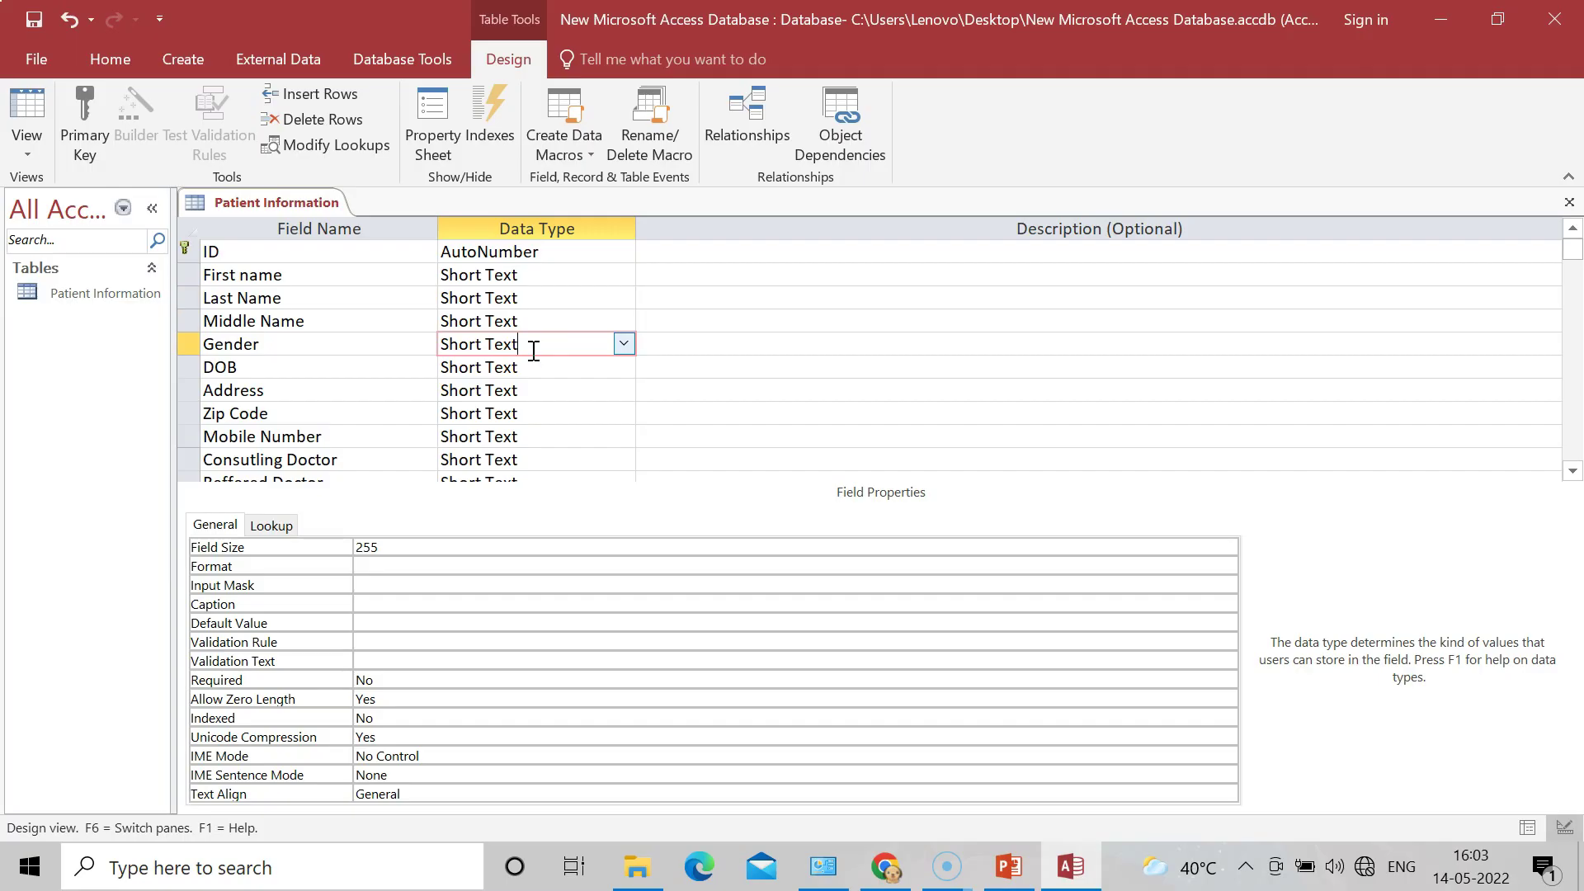
{"action": "left_click", "coordinate": [623, 345]}
{"action": "left_click", "coordinate": [623, 345]}
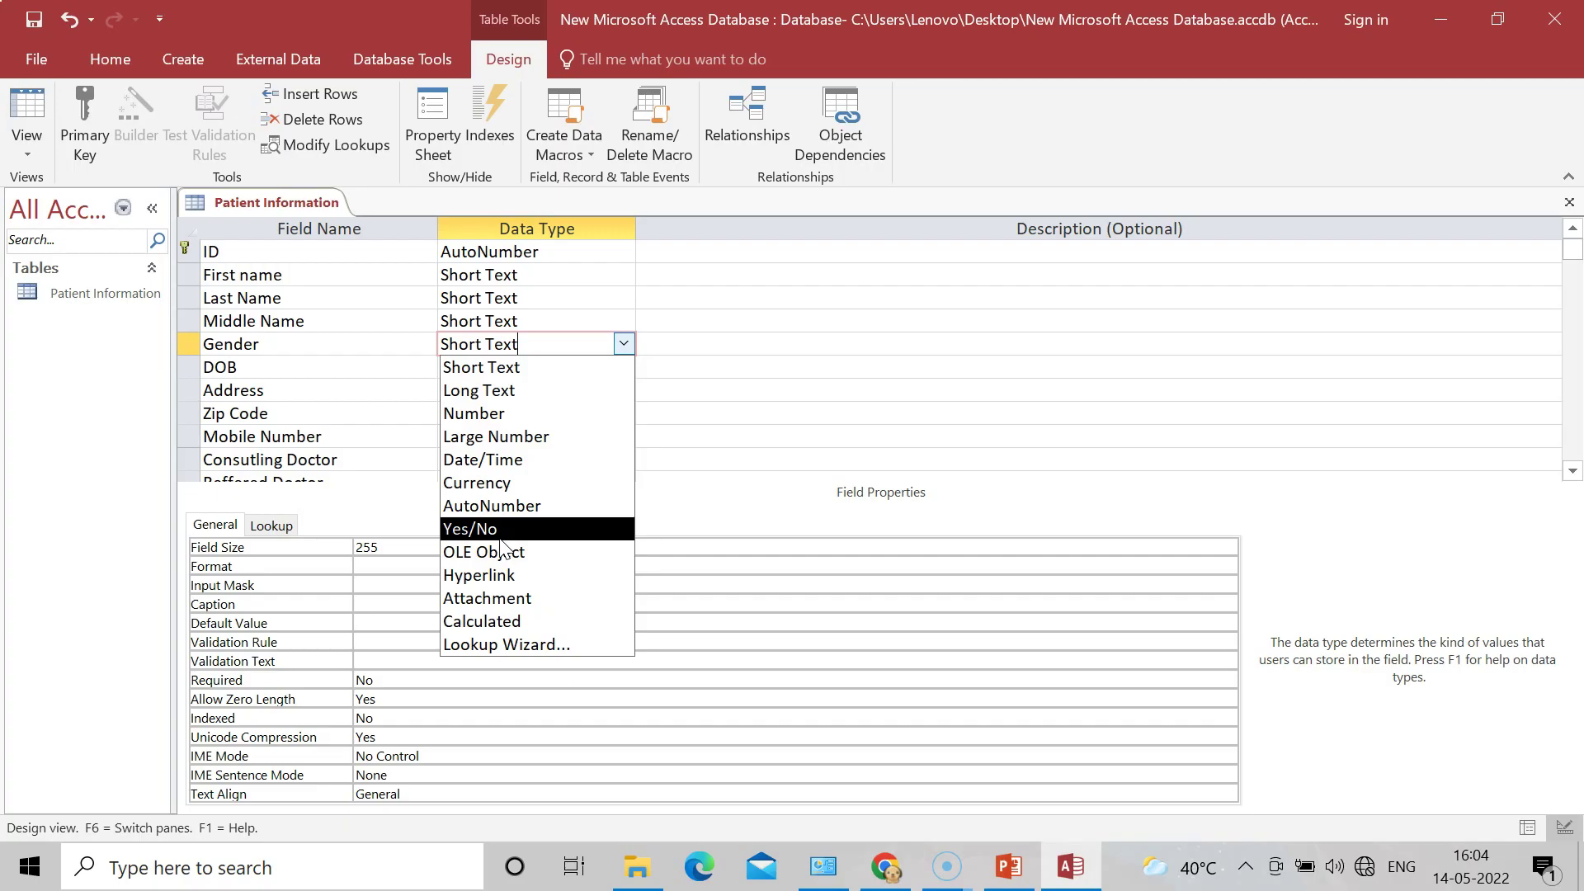
Step: Make Gender a Lookup Wizard field with typed-in values Male and Female
{"action": "left_click", "coordinate": [537, 644]}
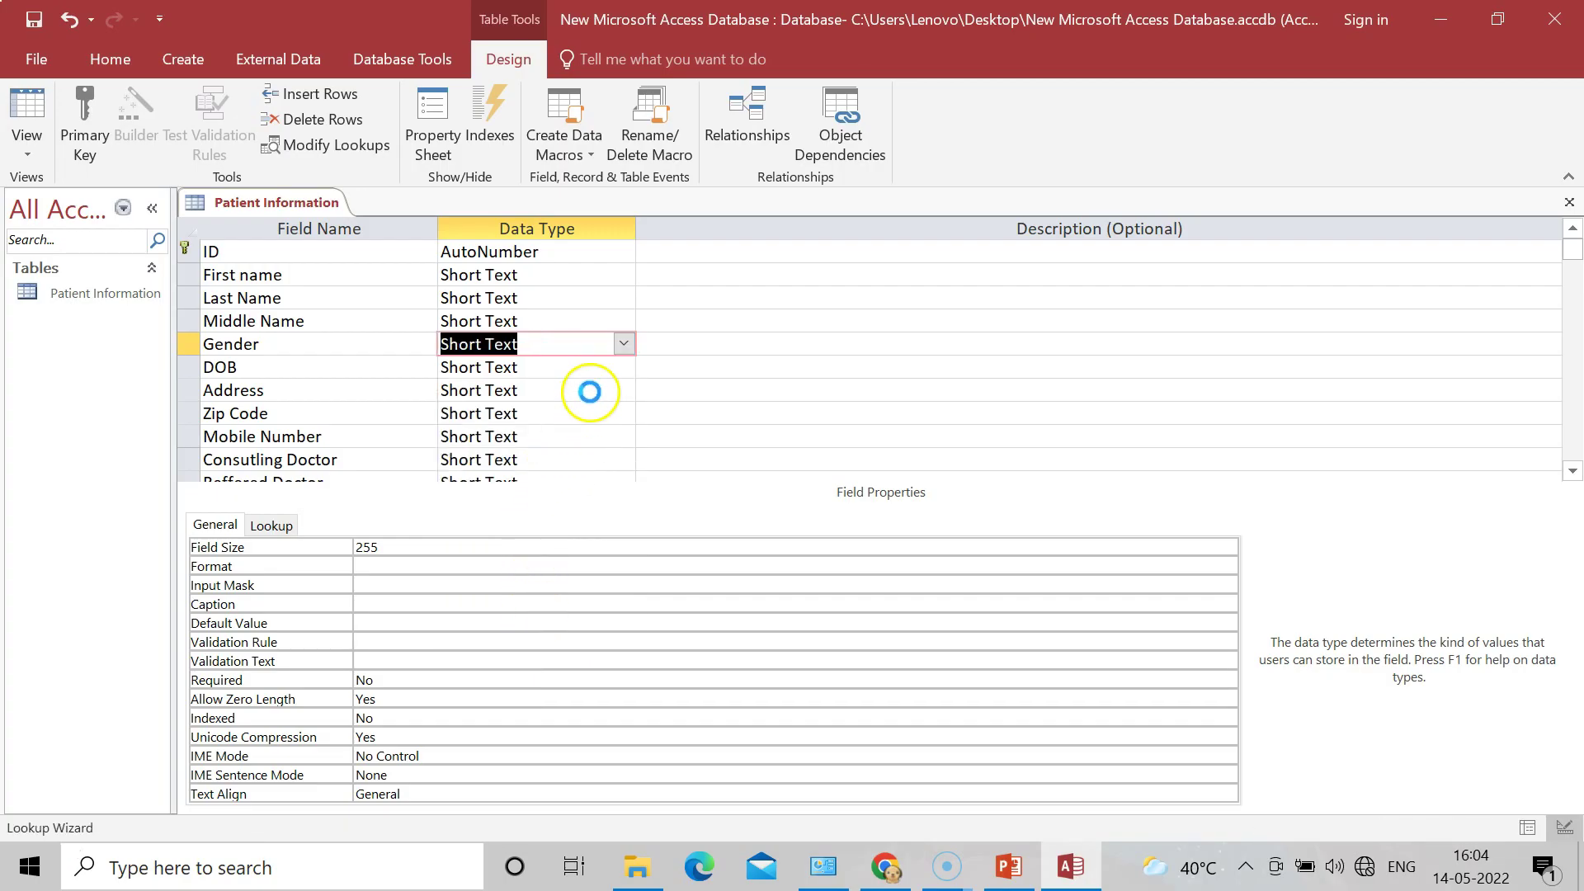
{"action": "left_click", "coordinate": [683, 317]}
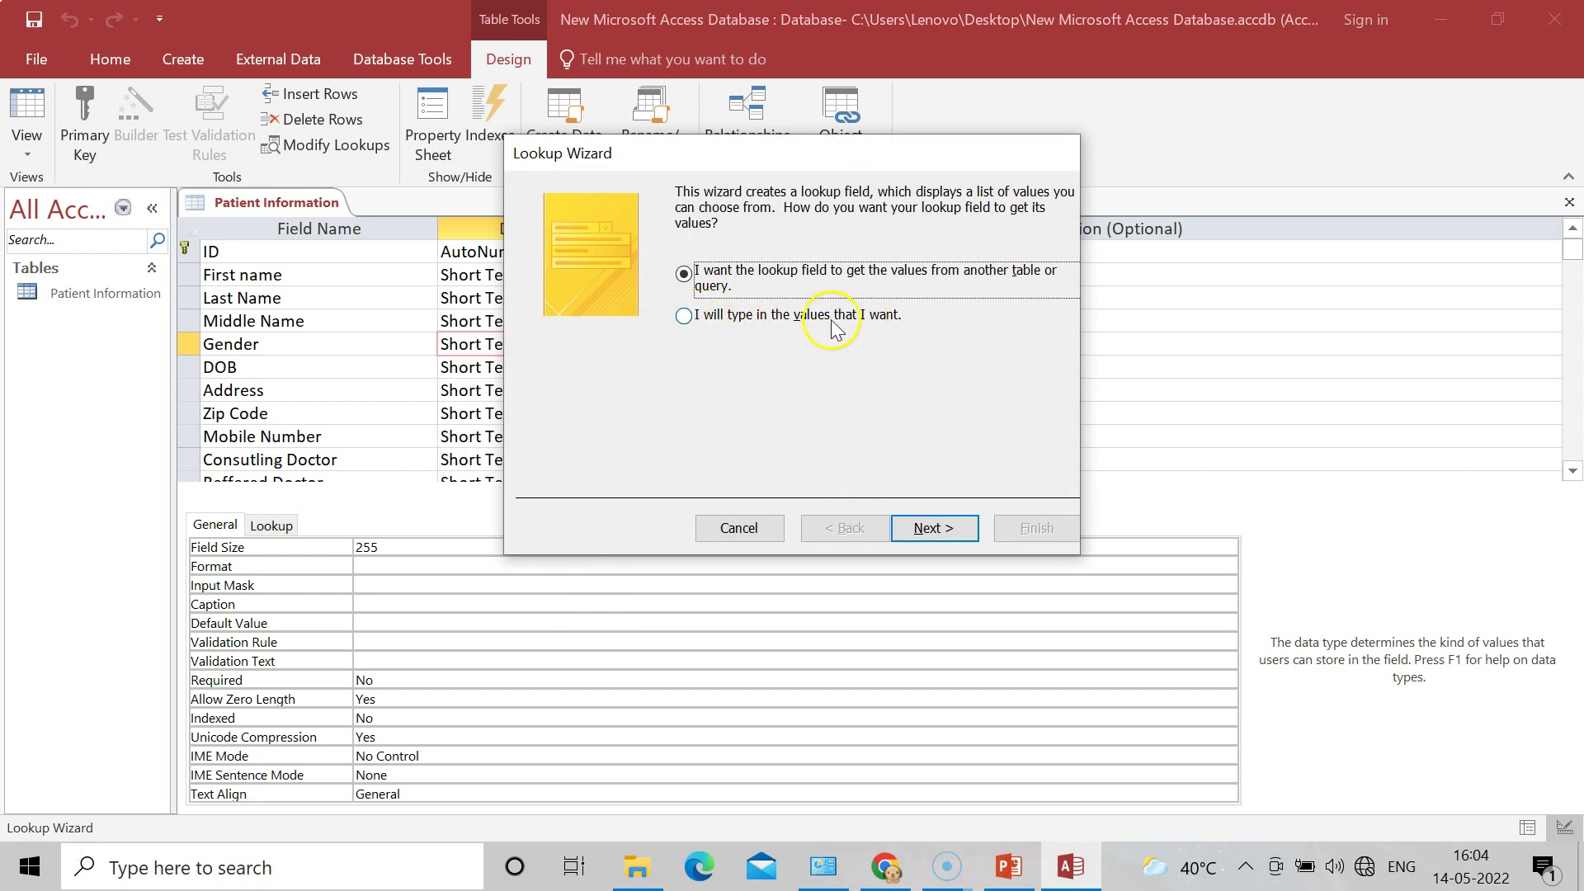
{"action": "left_click", "coordinate": [683, 316]}
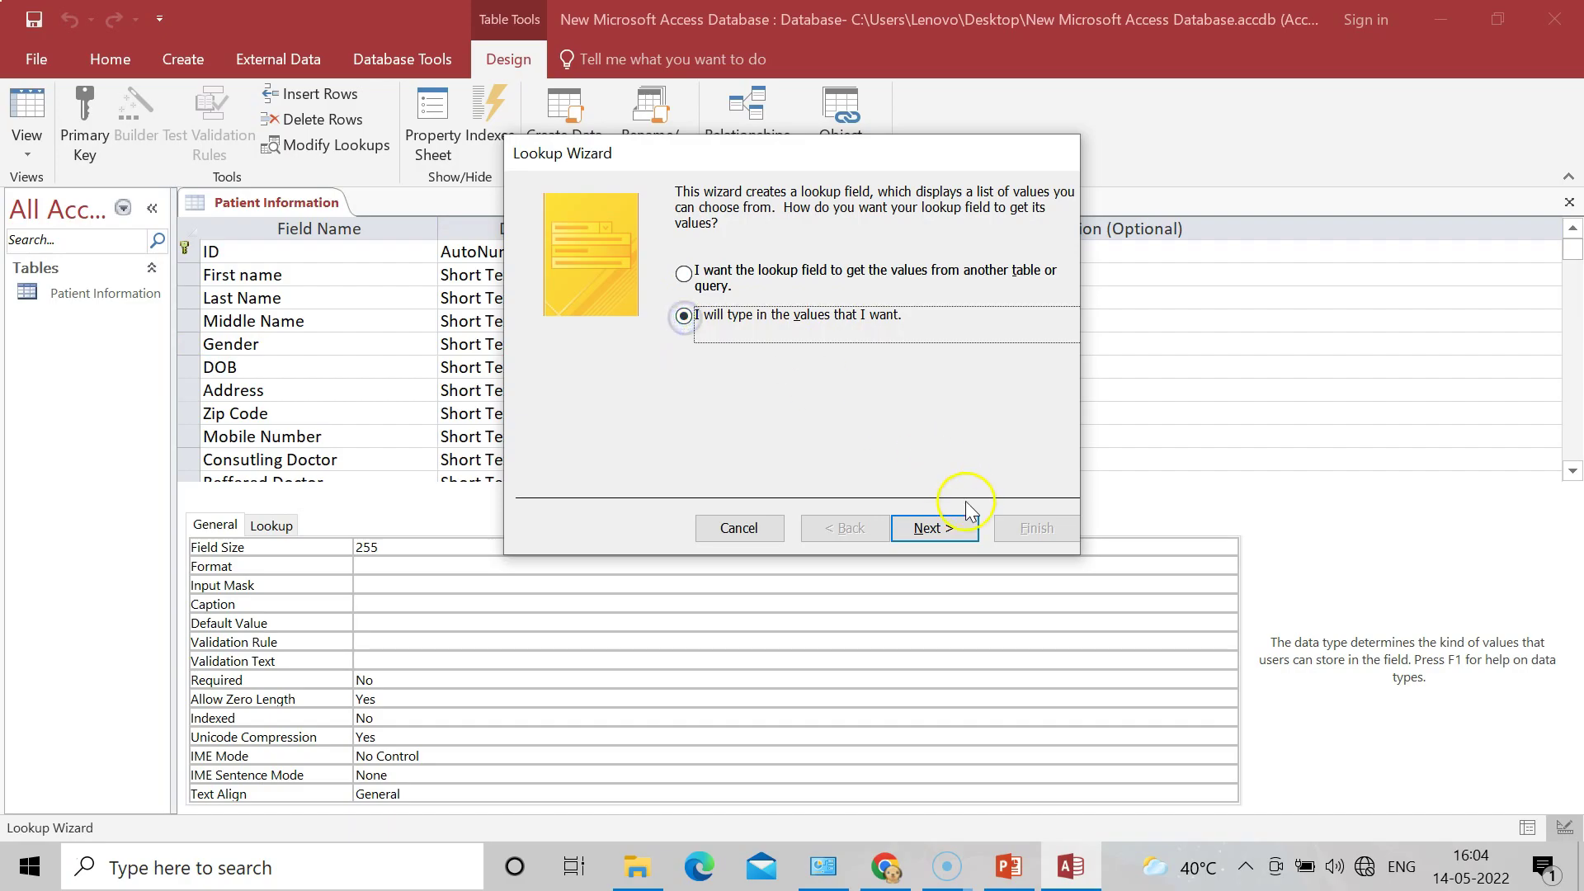
{"action": "left_click", "coordinate": [945, 524]}
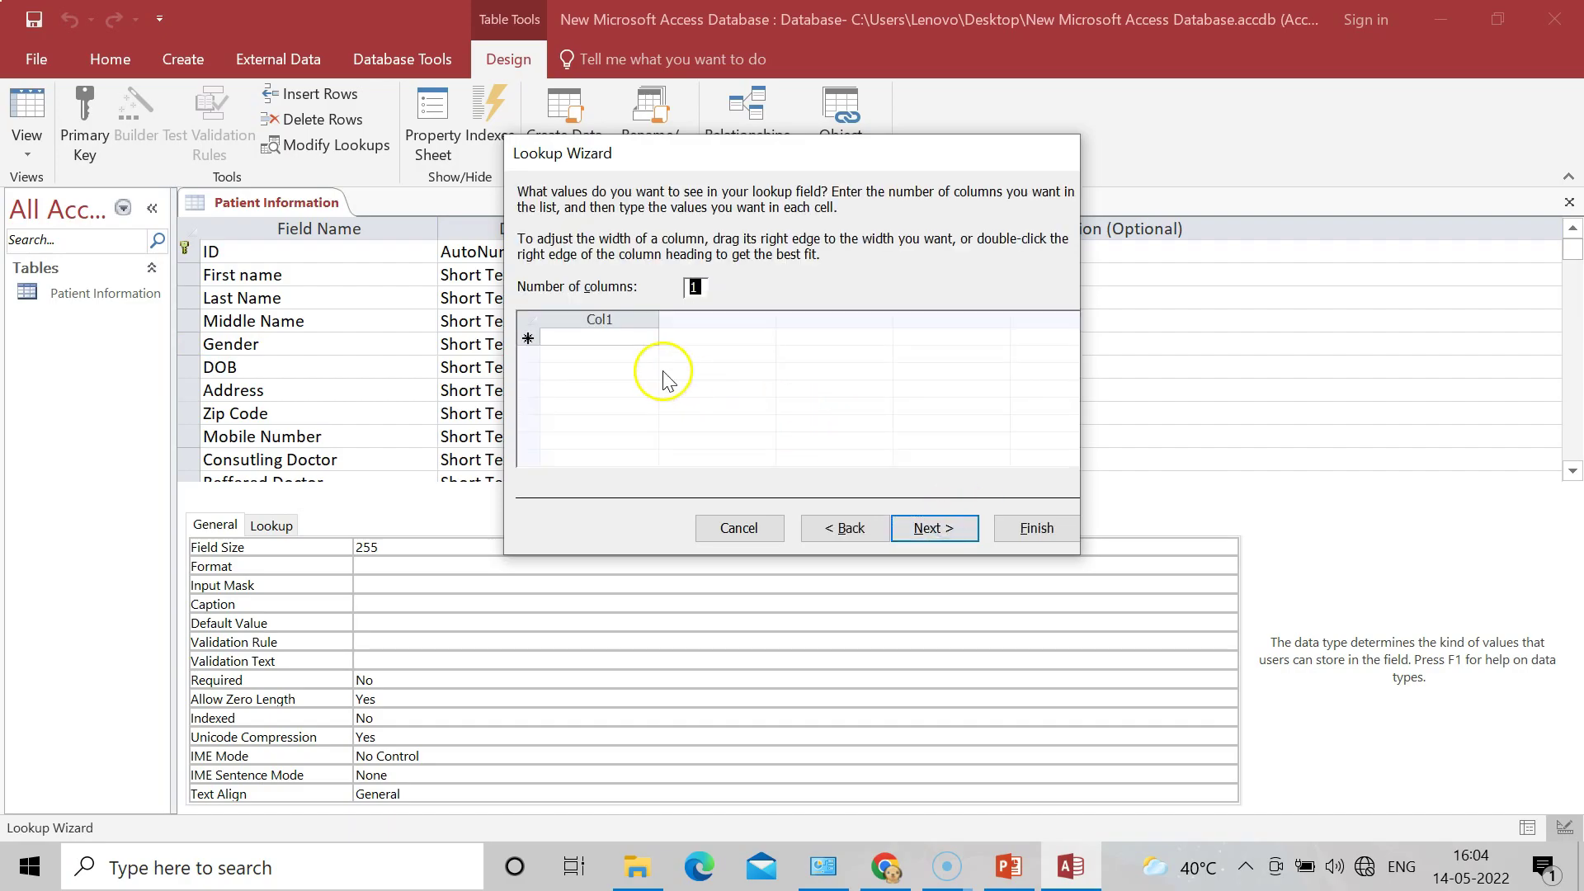
{"action": "left_click", "coordinate": [597, 339]}
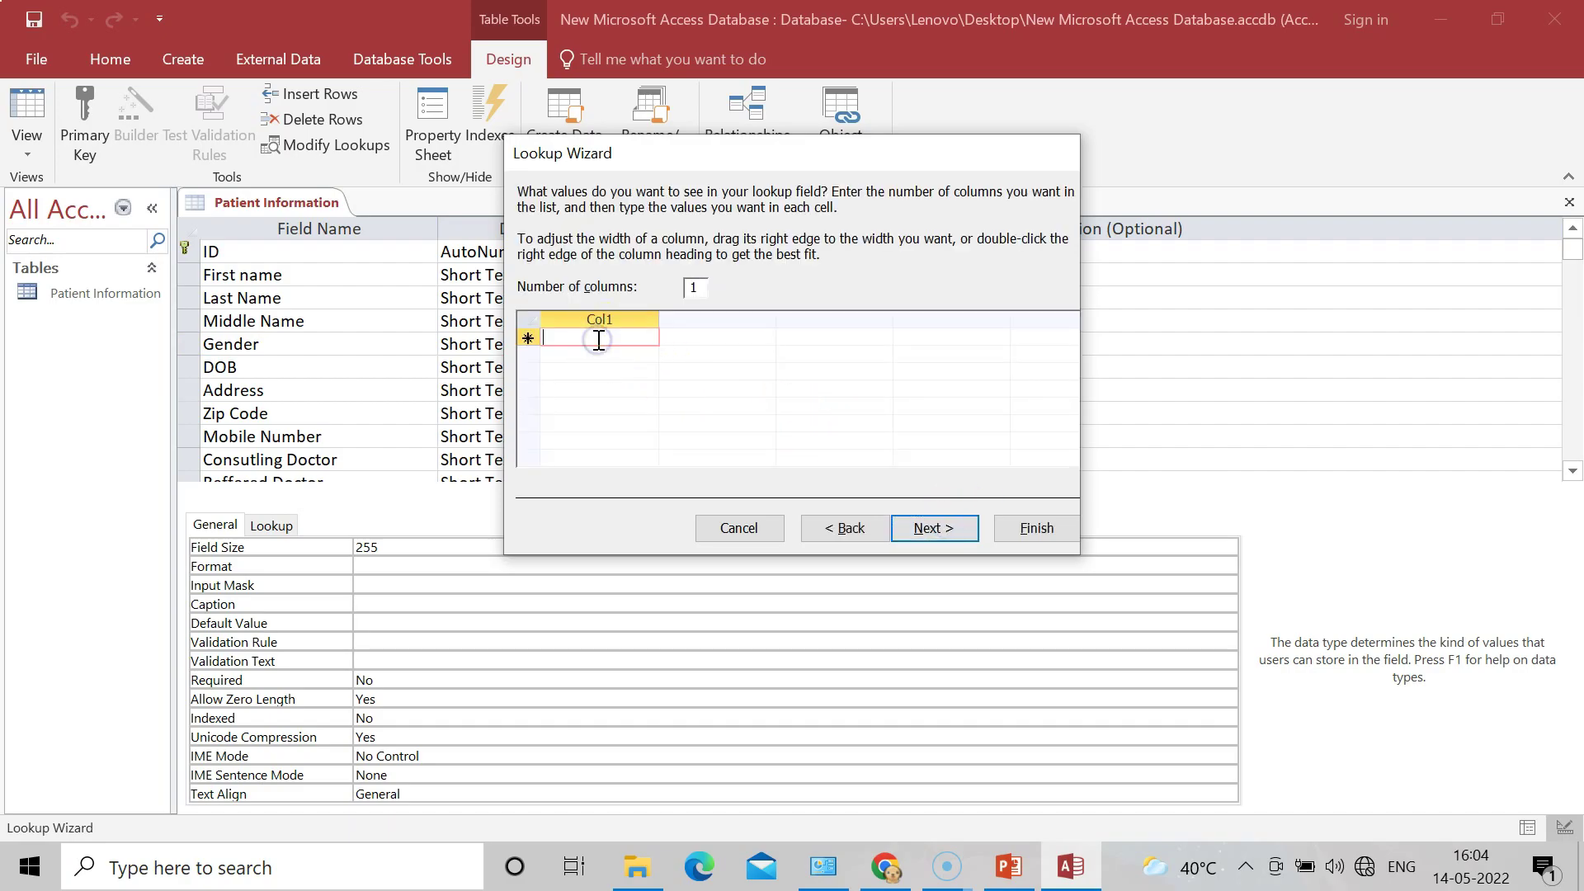
{"action": "type", "text": "Male"}
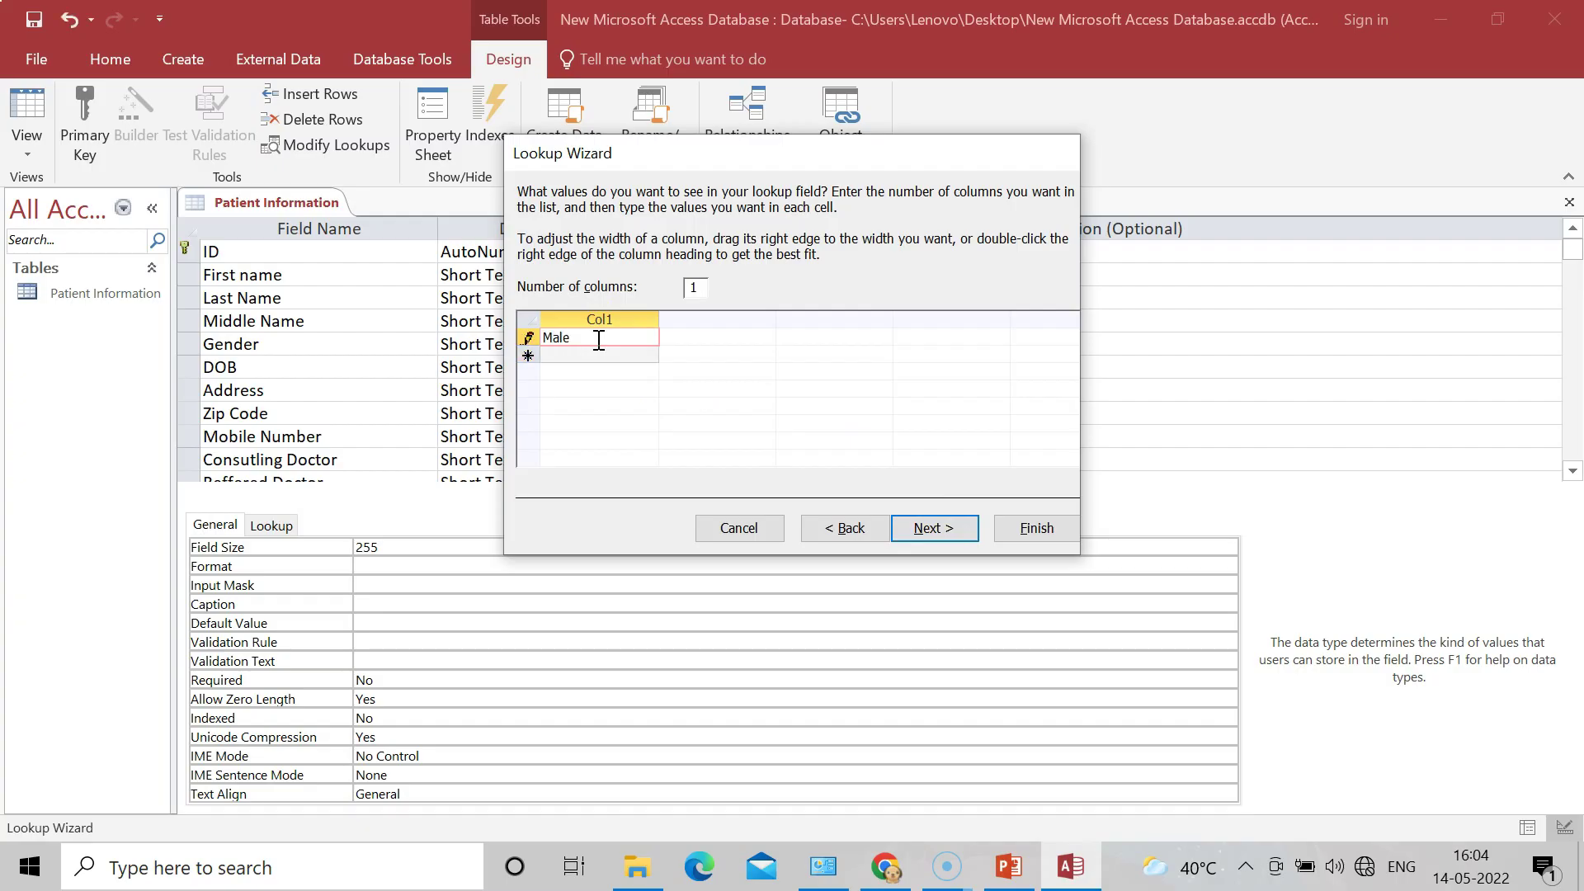
{"action": "left_click", "coordinate": [598, 355]}
{"action": "type", "text": "Fe"}
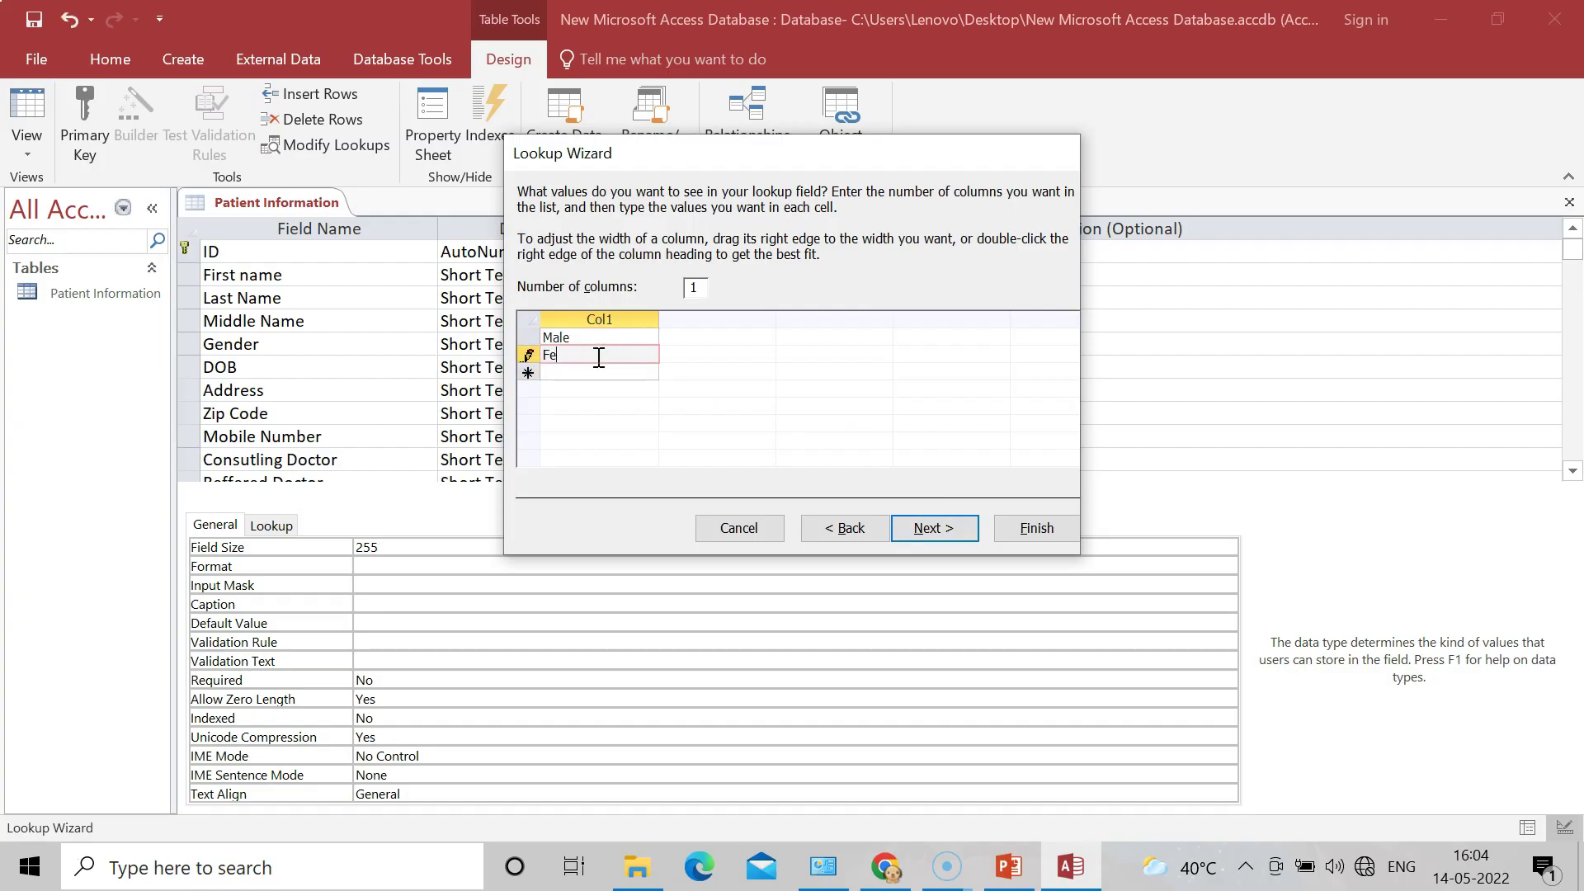
{"action": "type", "text": "male"}
{"action": "left_click", "coordinate": [935, 528]}
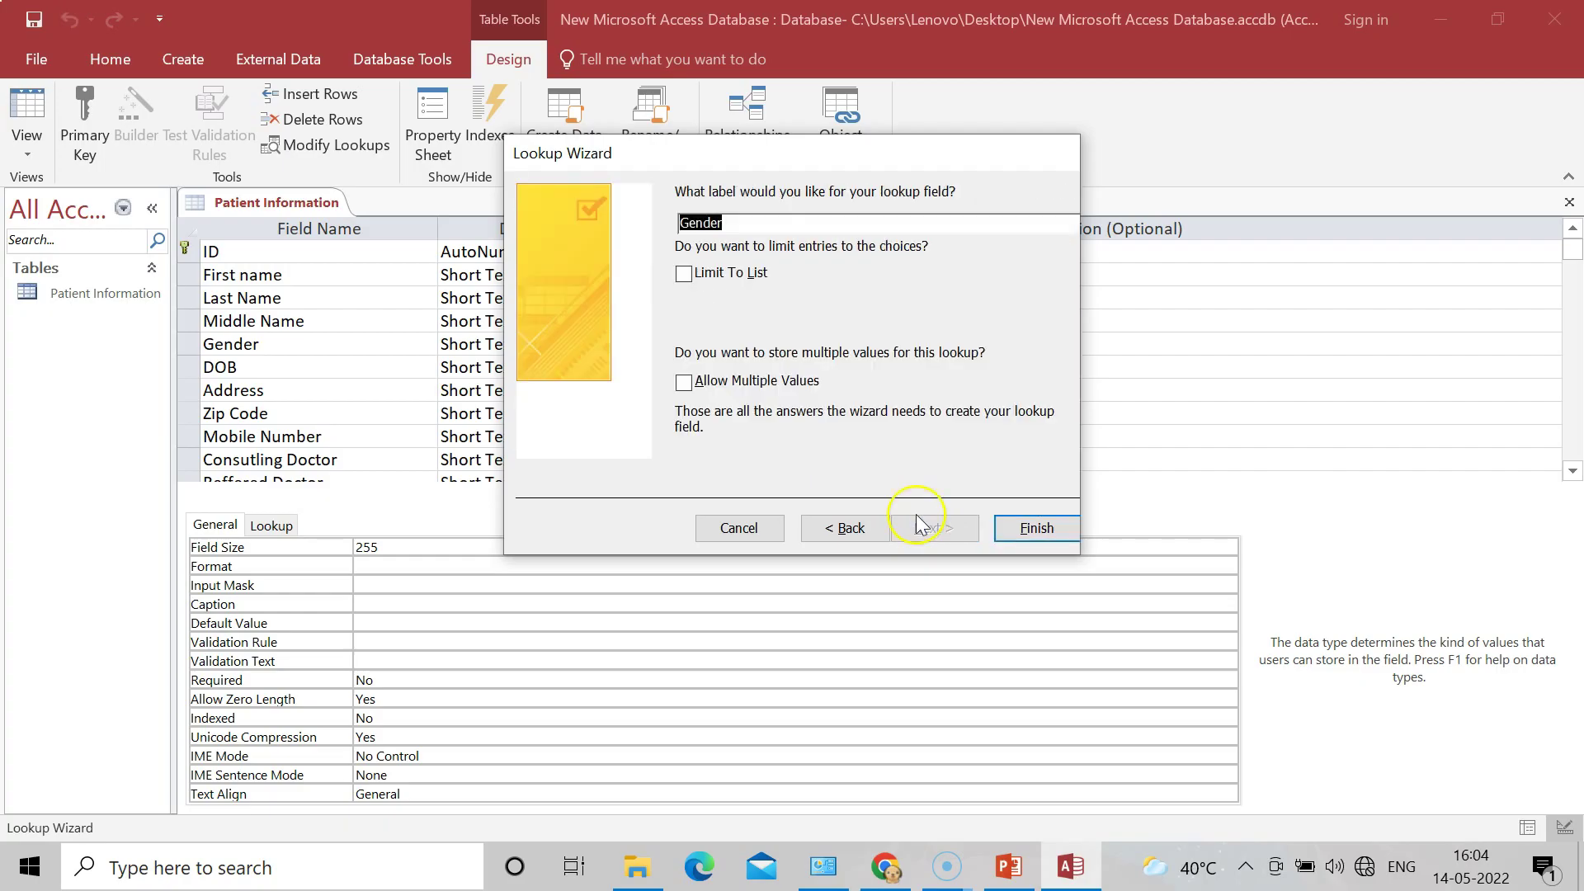
{"action": "left_click", "coordinate": [1030, 534]}
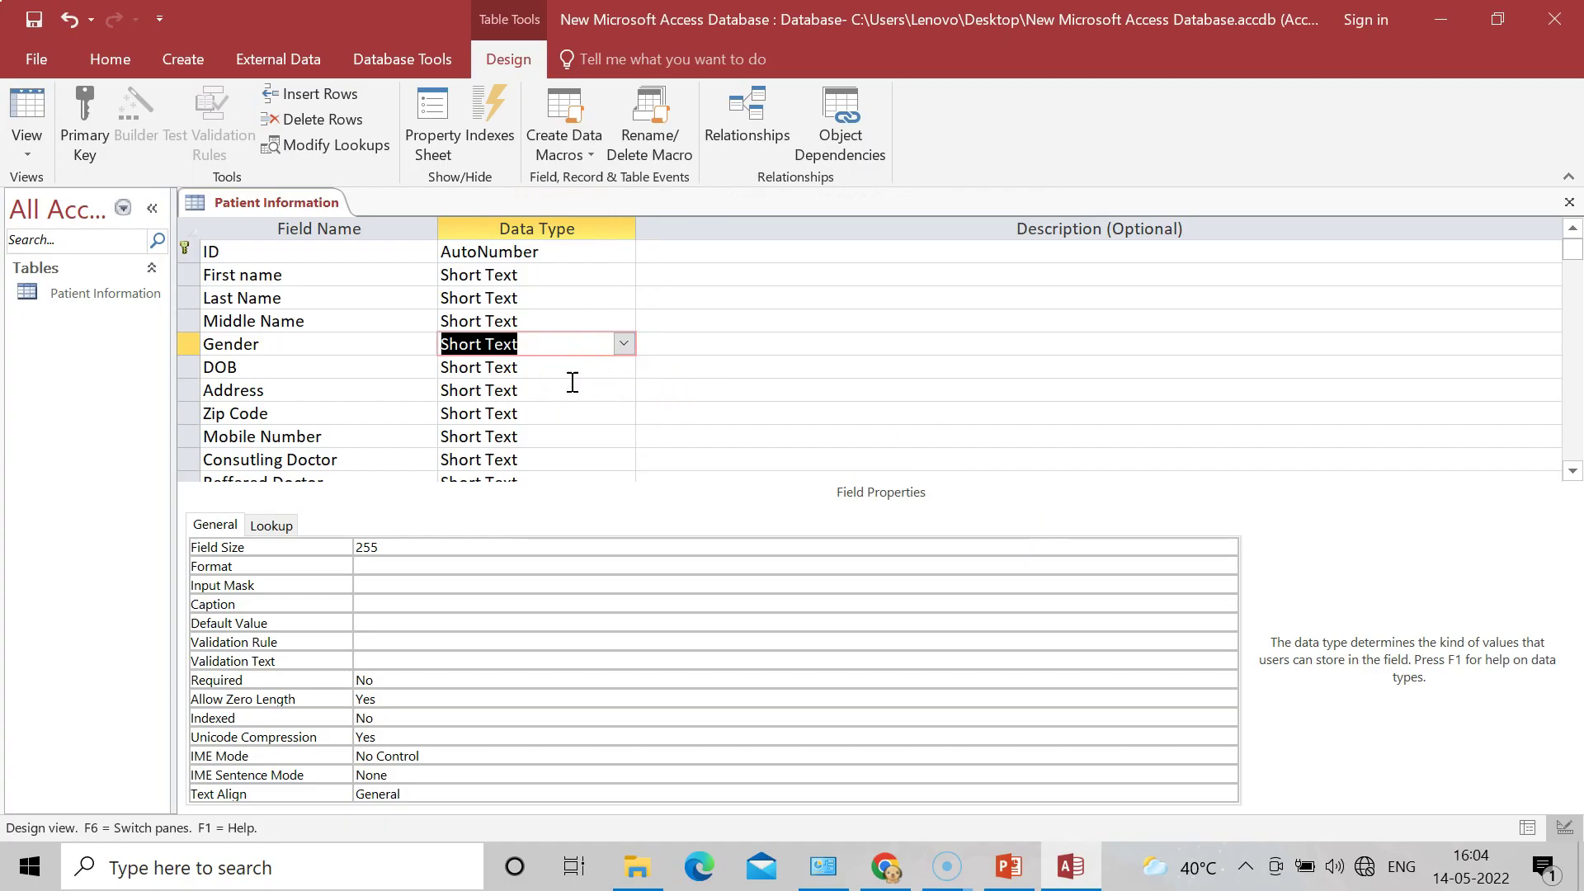
Step: Set DOB to Date/Time and Zip Code to Number
{"action": "left_click", "coordinate": [538, 367]}
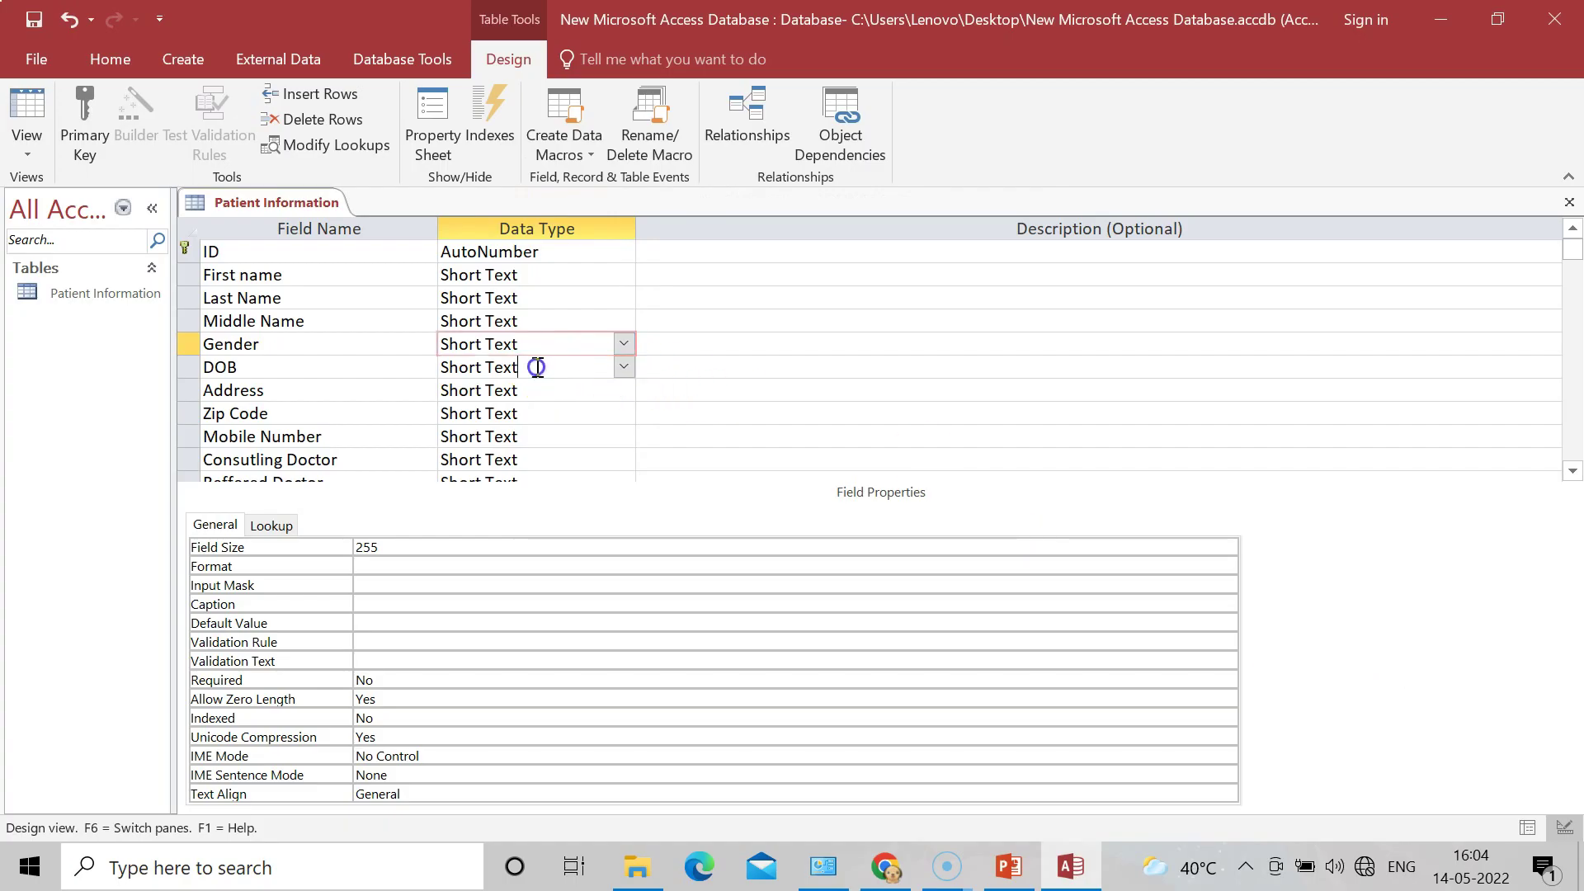
{"action": "left_click", "coordinate": [624, 367]}
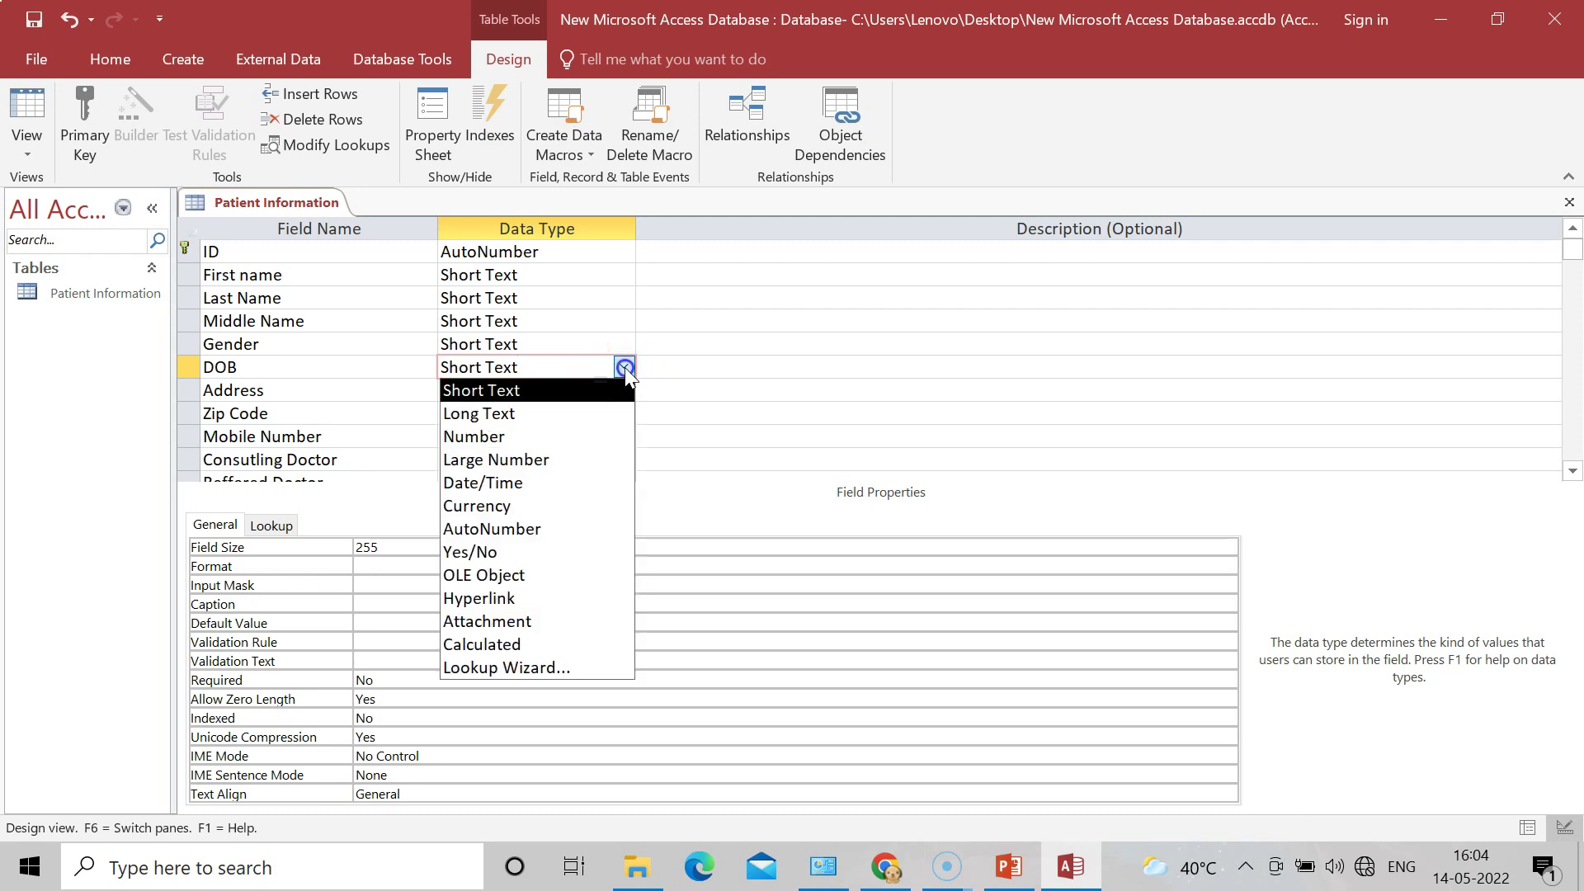
{"action": "left_click", "coordinate": [541, 483]}
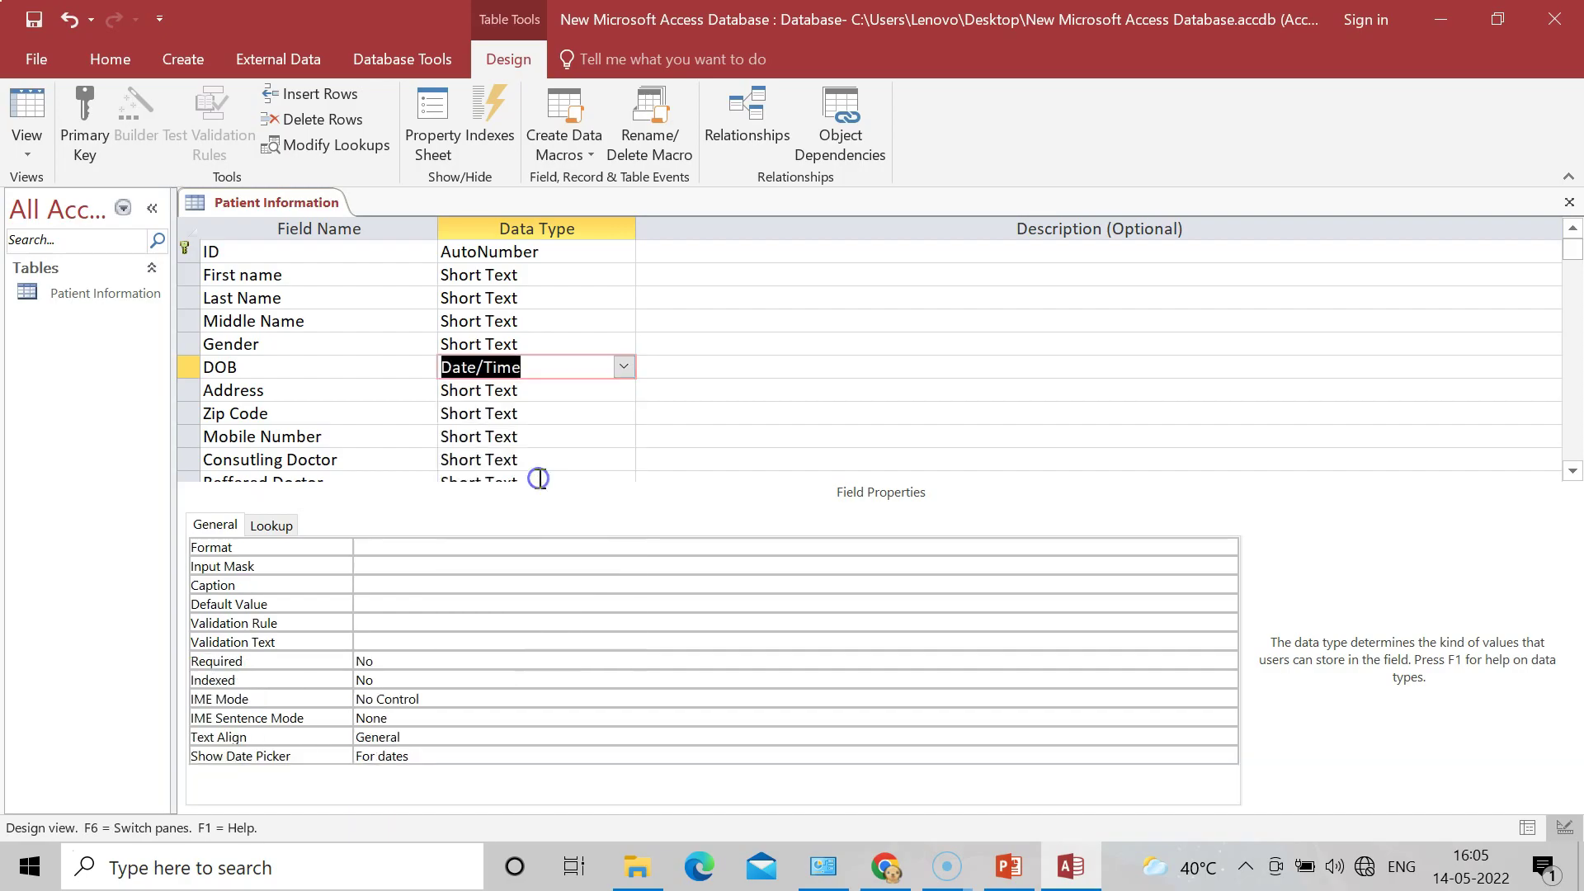
{"action": "left_click", "coordinate": [529, 395]}
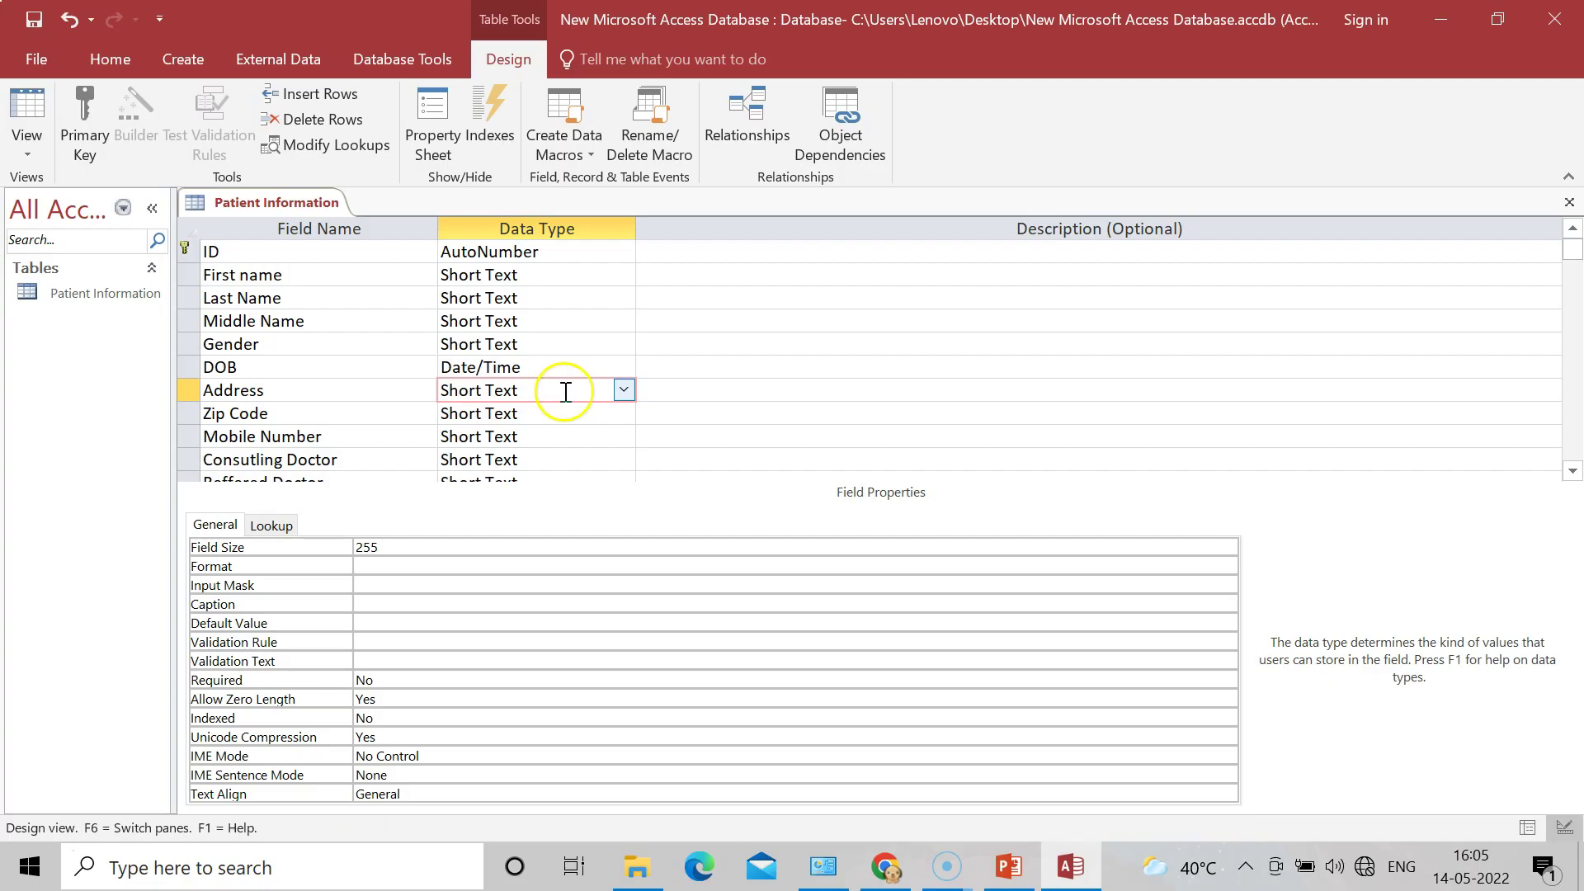
{"action": "left_click", "coordinate": [561, 423]}
{"action": "left_click", "coordinate": [561, 421]}
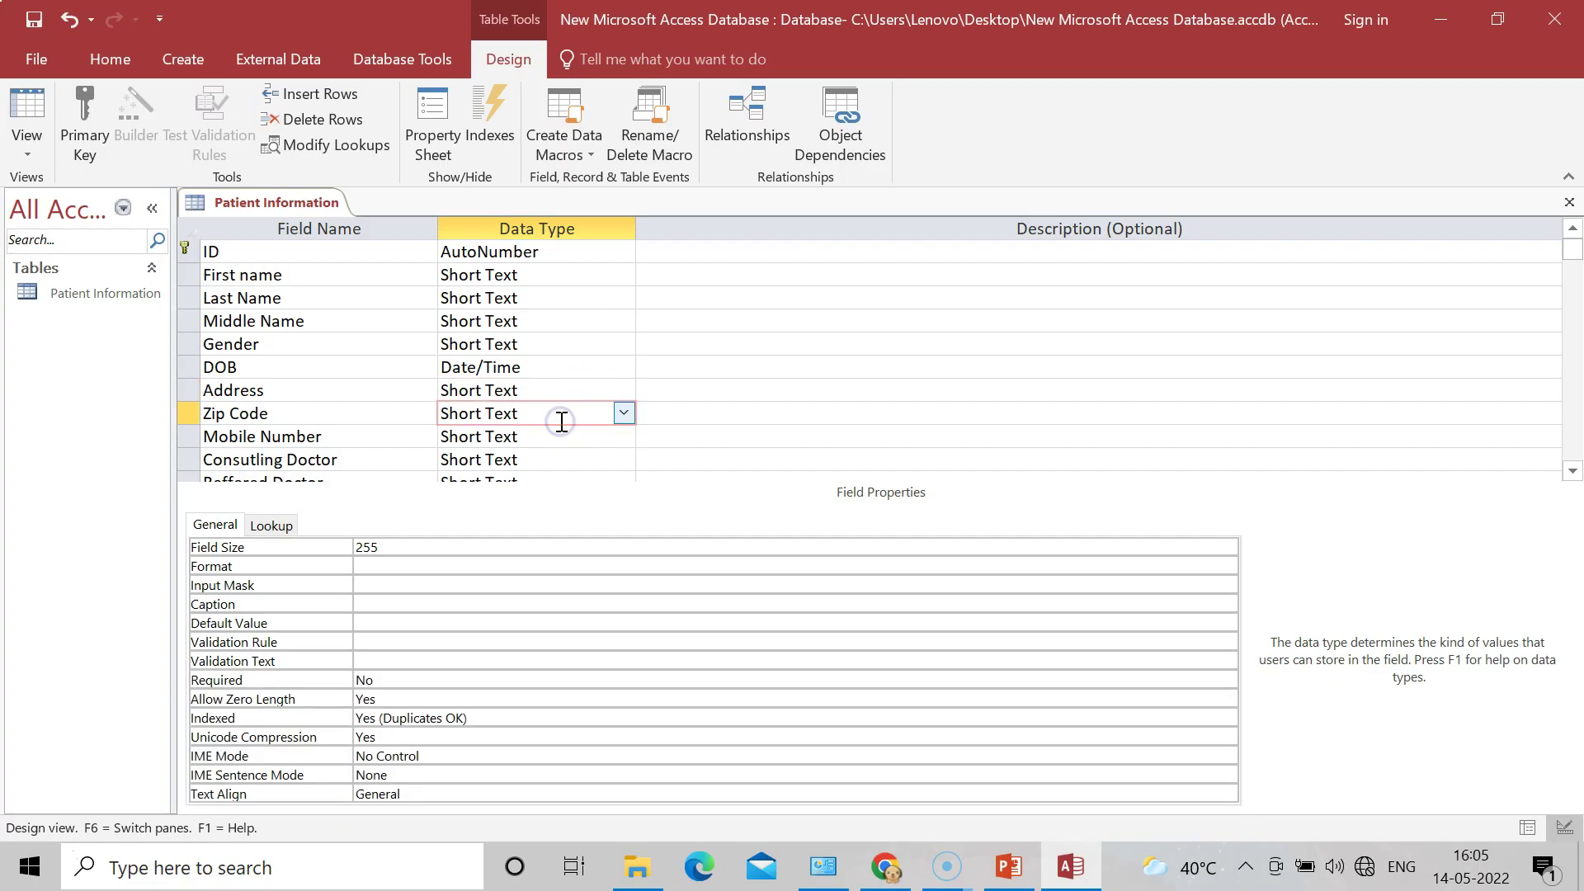
{"action": "left_click", "coordinate": [624, 414]}
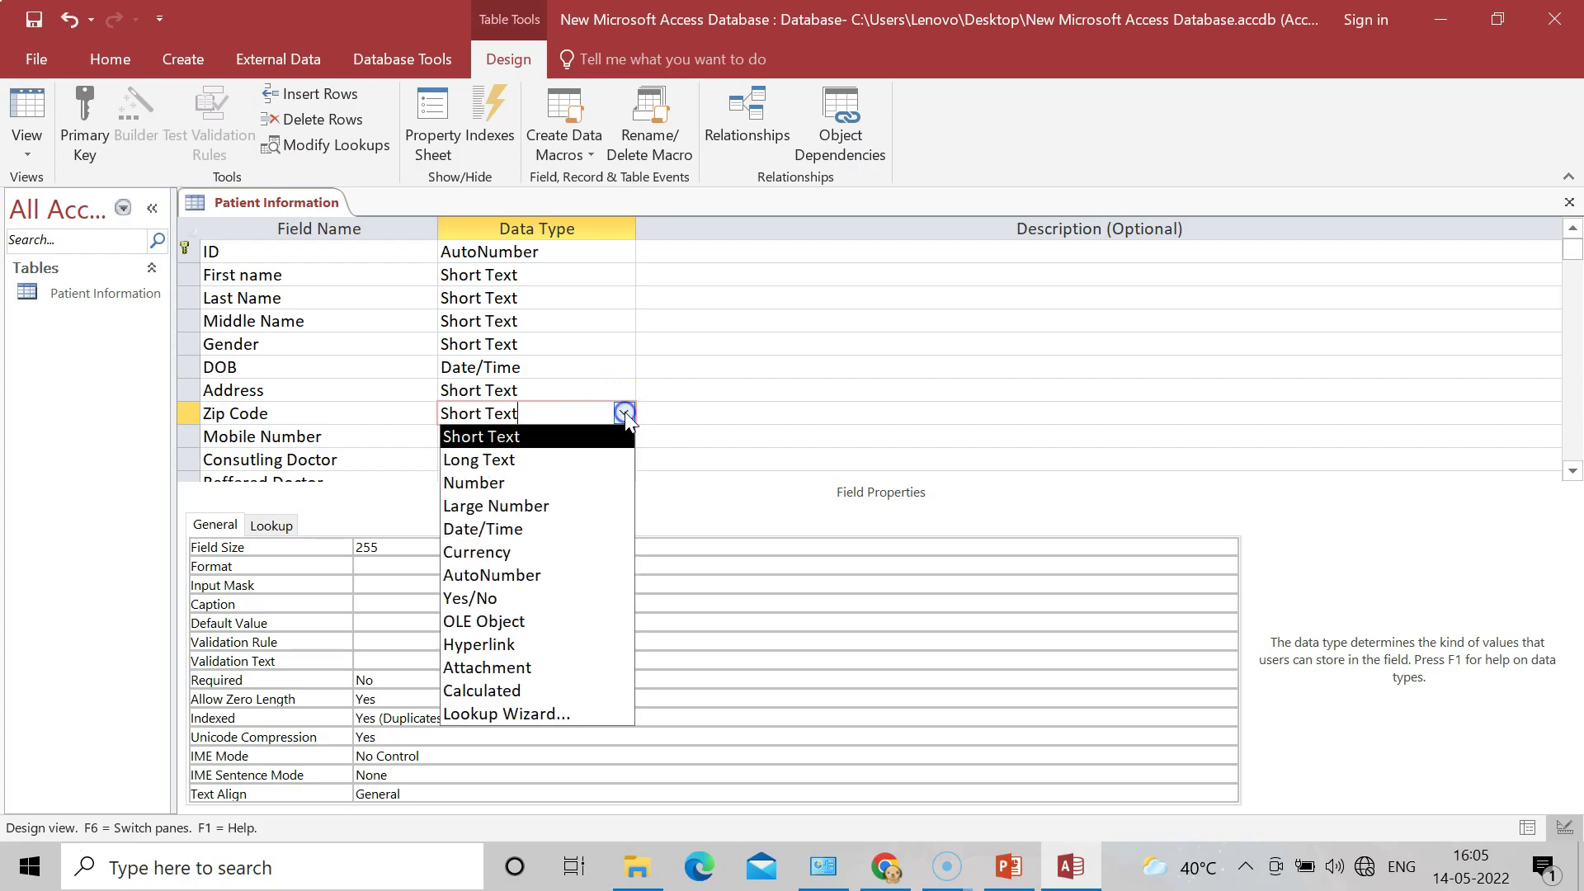
{"action": "left_click", "coordinate": [569, 482]}
Step: Set Mobile Number's data type to Large Number
{"action": "left_click", "coordinate": [550, 439]}
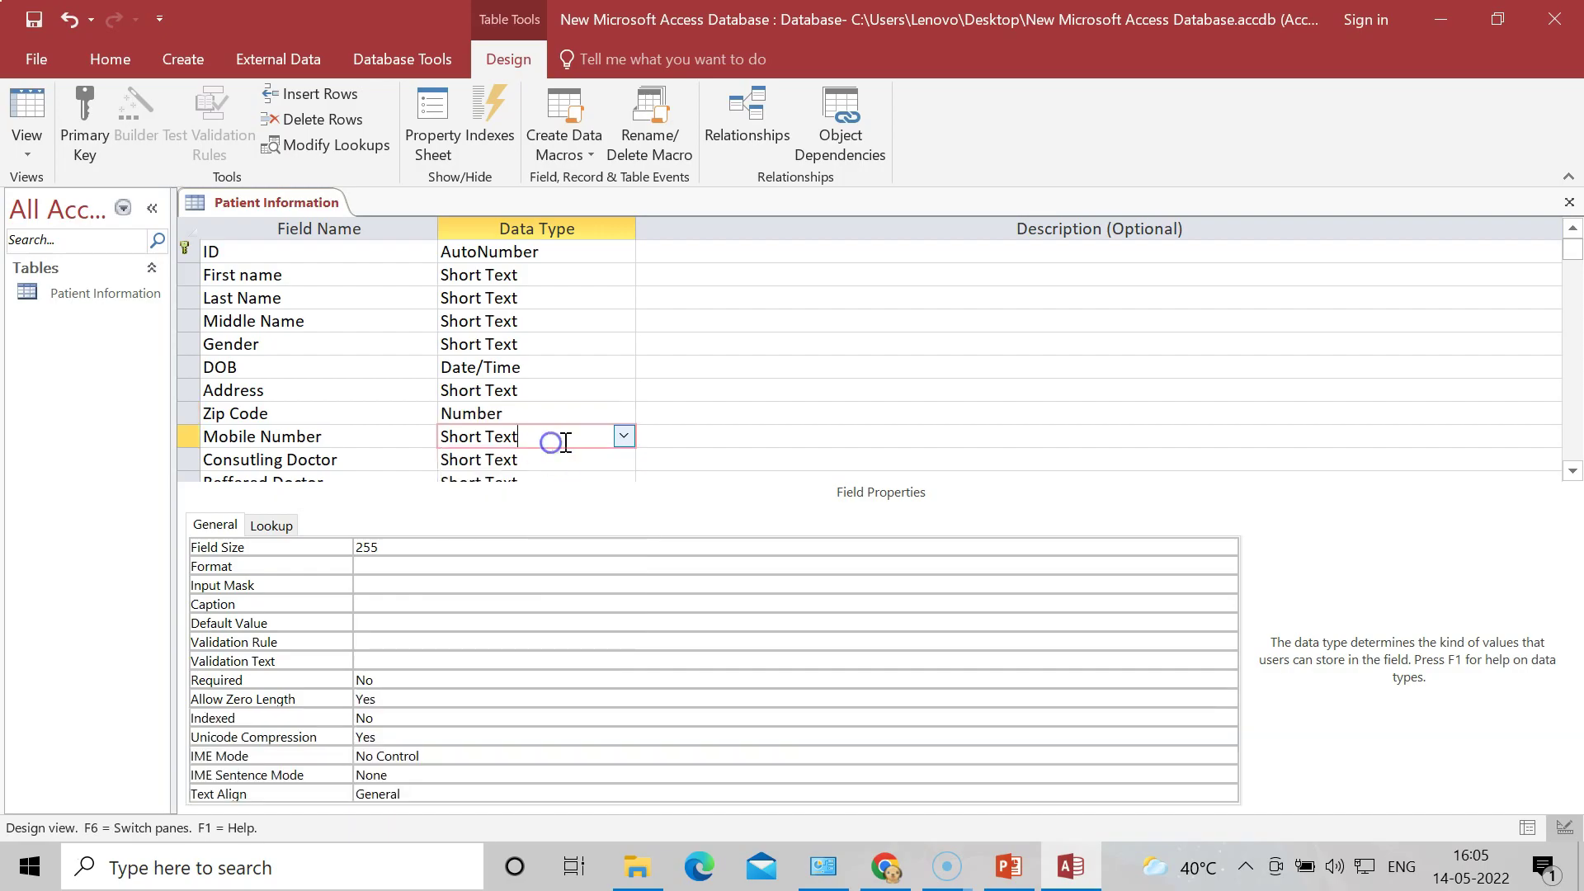
{"action": "left_click", "coordinate": [625, 437]}
{"action": "left_click", "coordinate": [623, 437]}
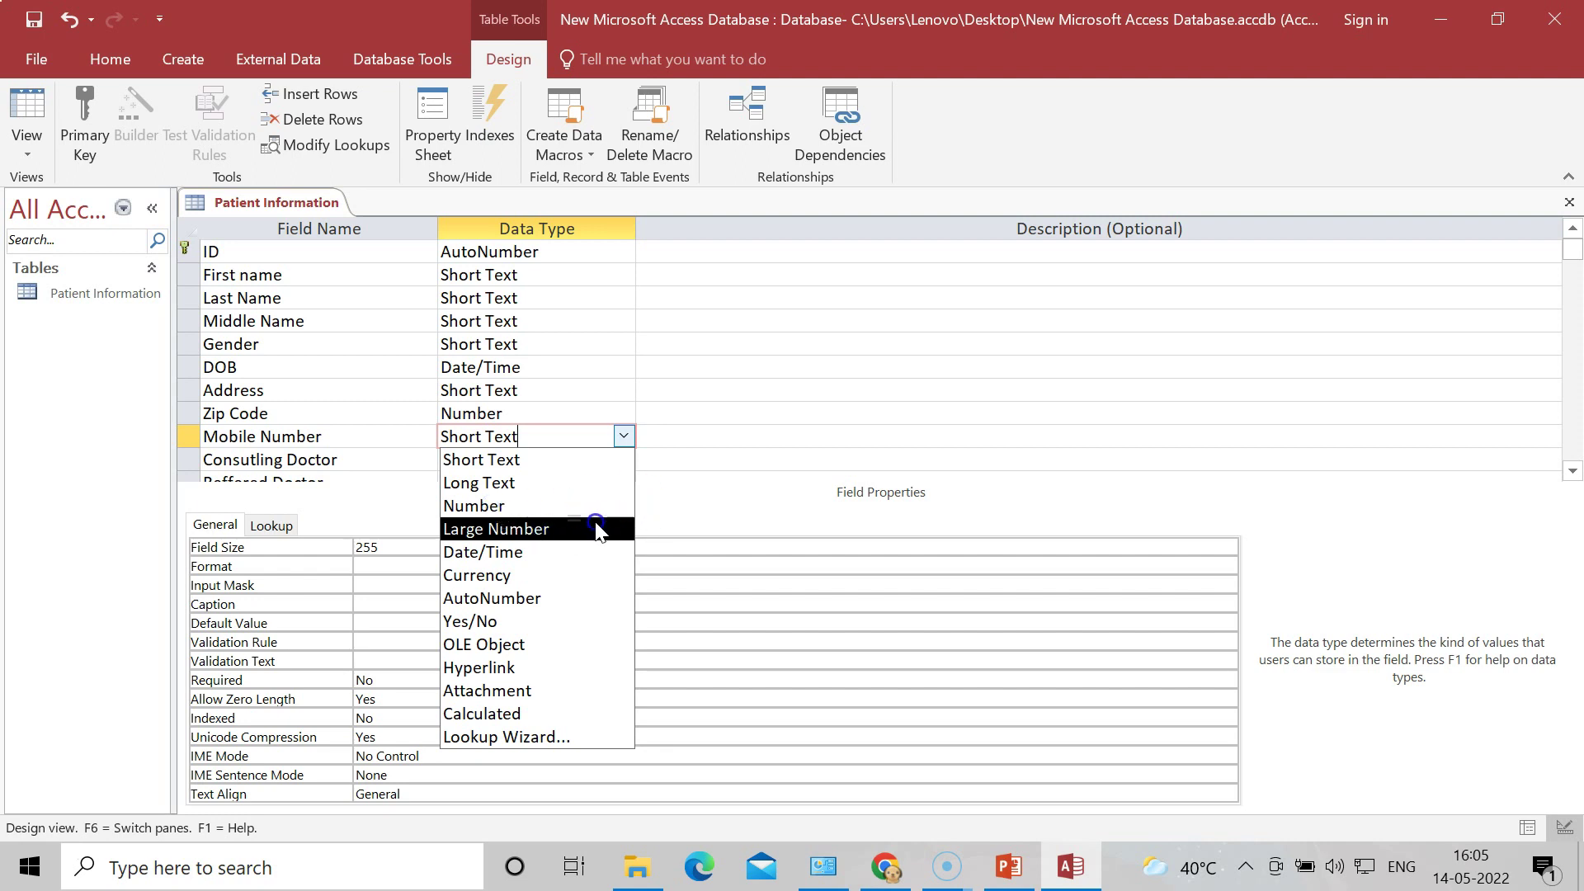
{"action": "left_click", "coordinate": [495, 529]}
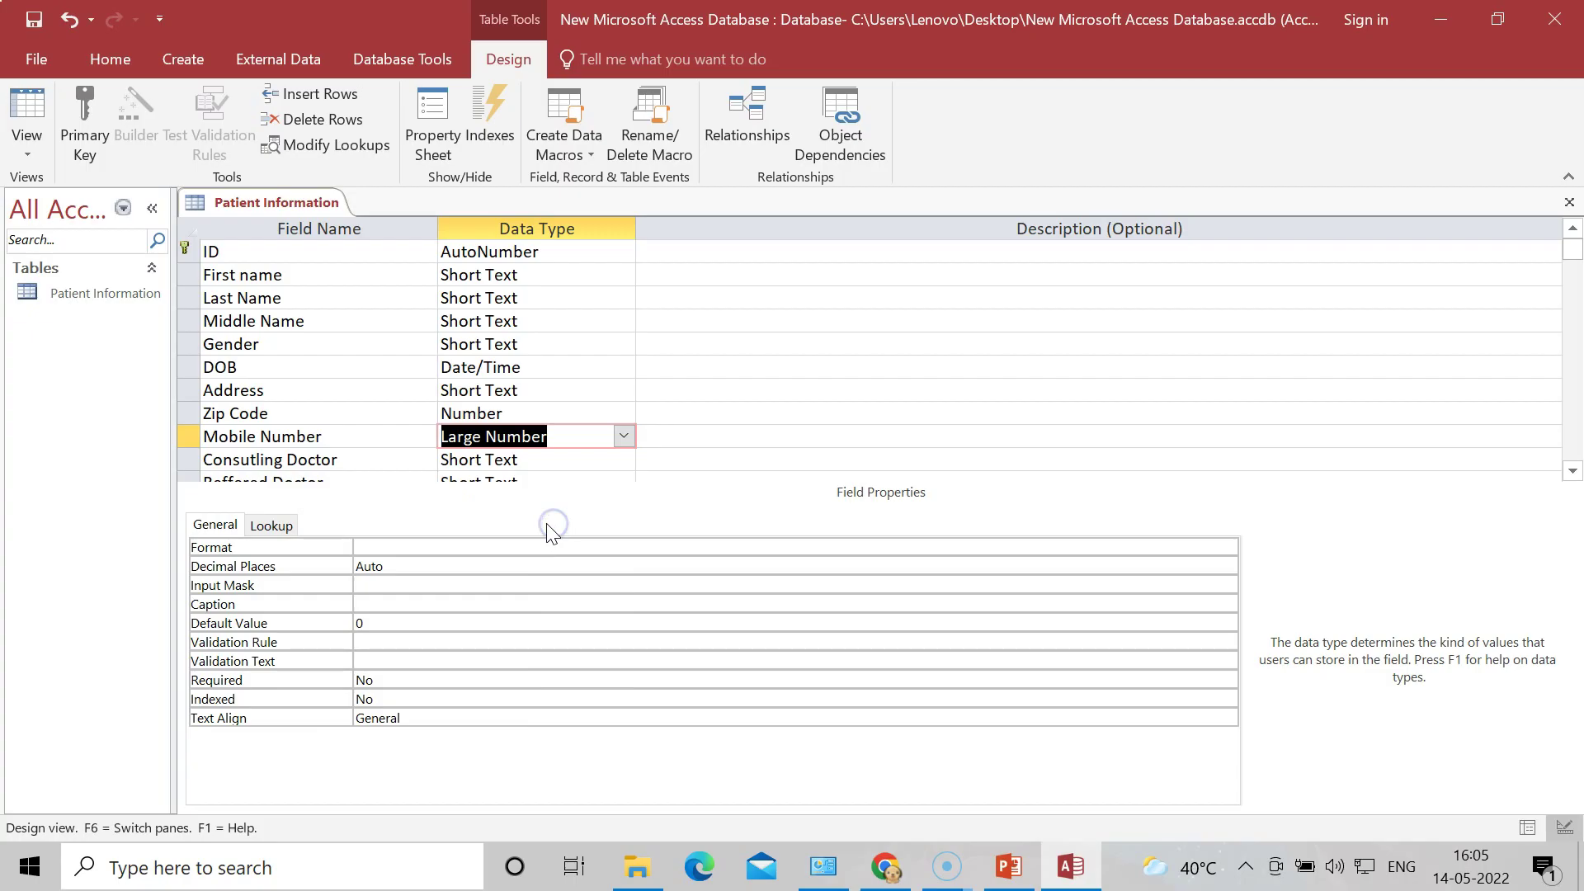
{"action": "left_click", "coordinate": [581, 463]}
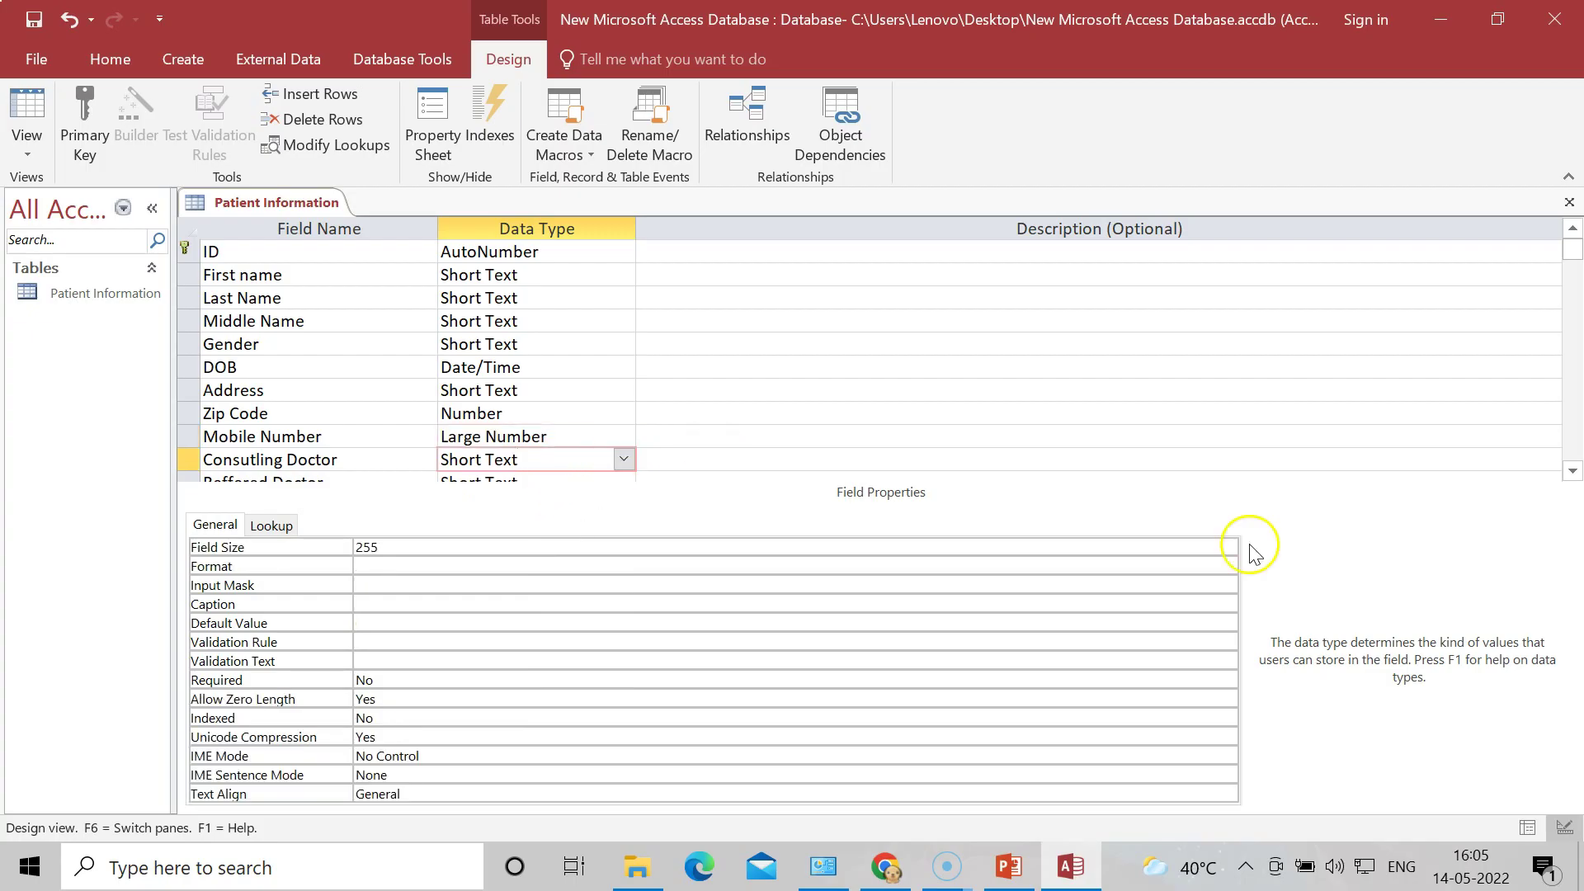
Step: Start the Lookup Wizard on Consulting Doctor using typed-in values
{"action": "left_click", "coordinate": [625, 459]}
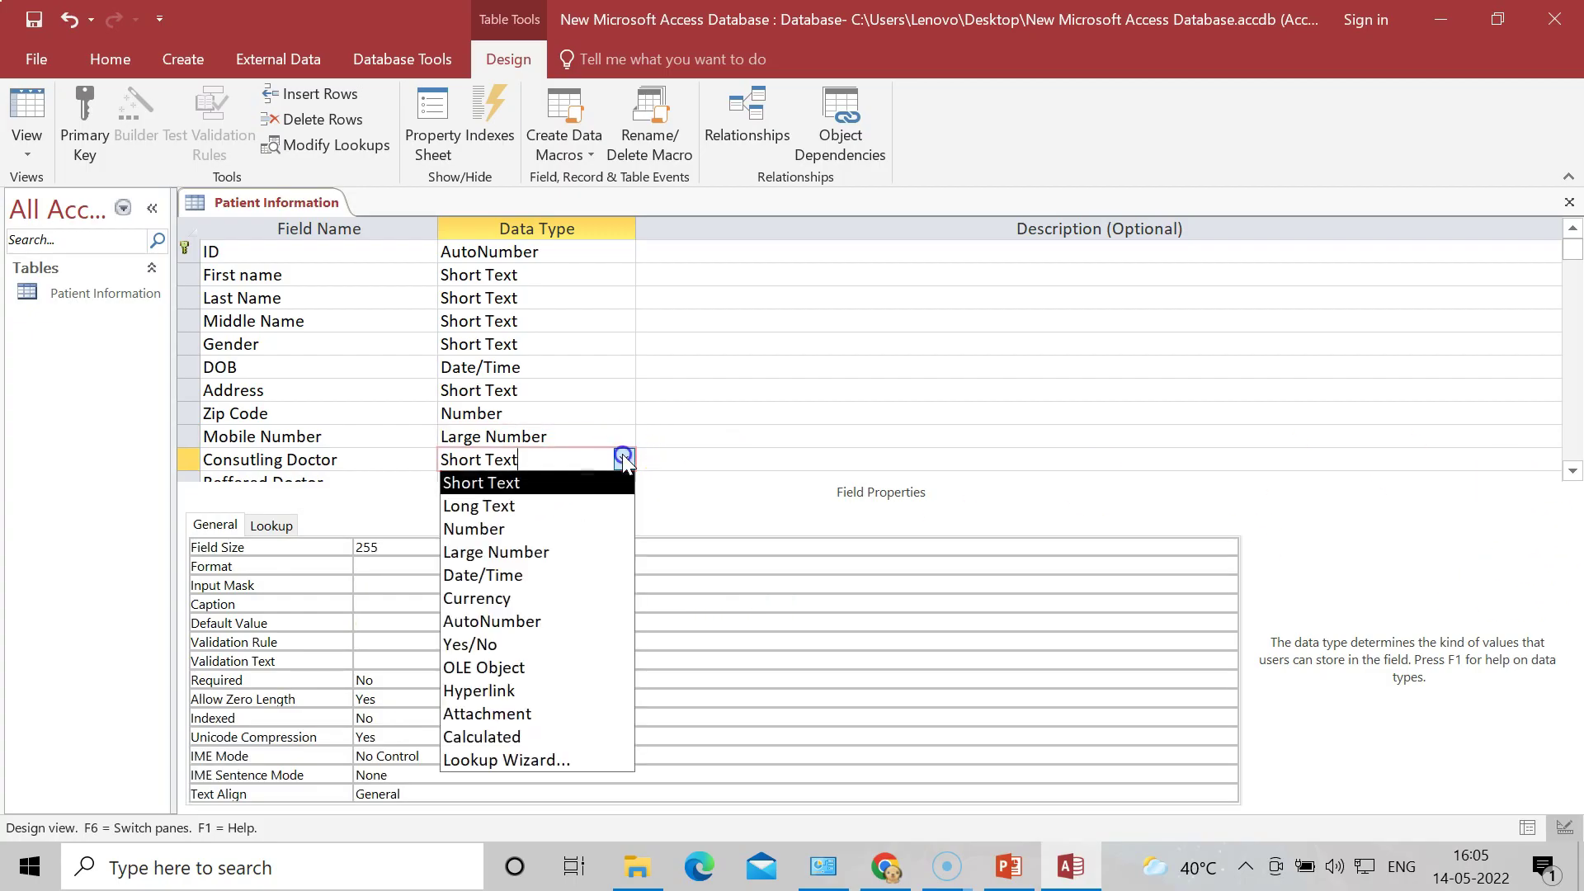
{"action": "left_click", "coordinate": [567, 761]}
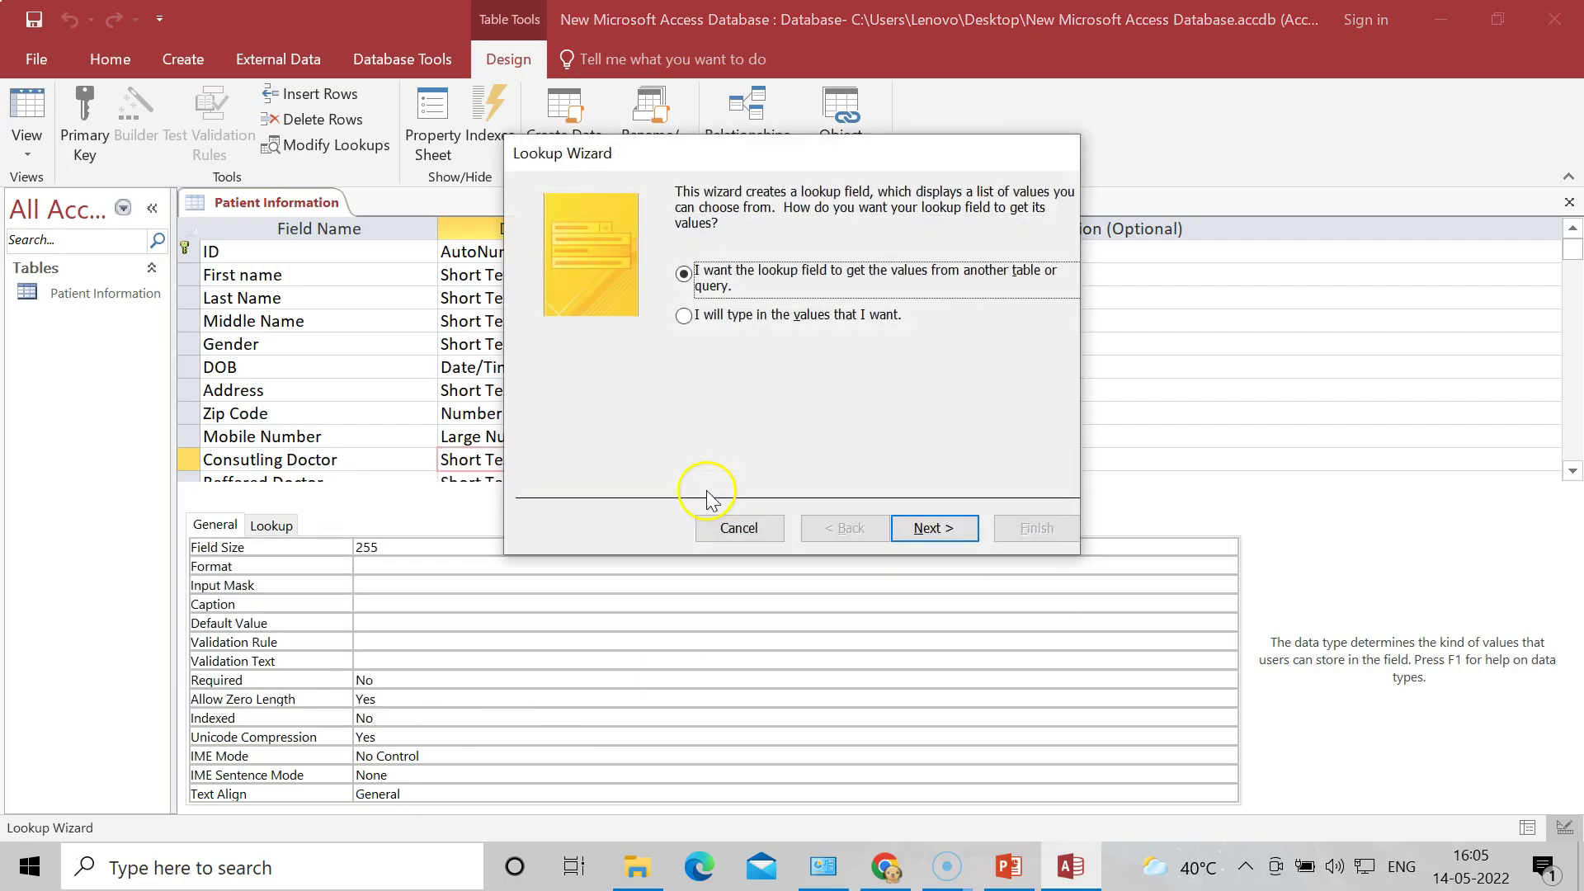
{"action": "left_click", "coordinate": [681, 317]}
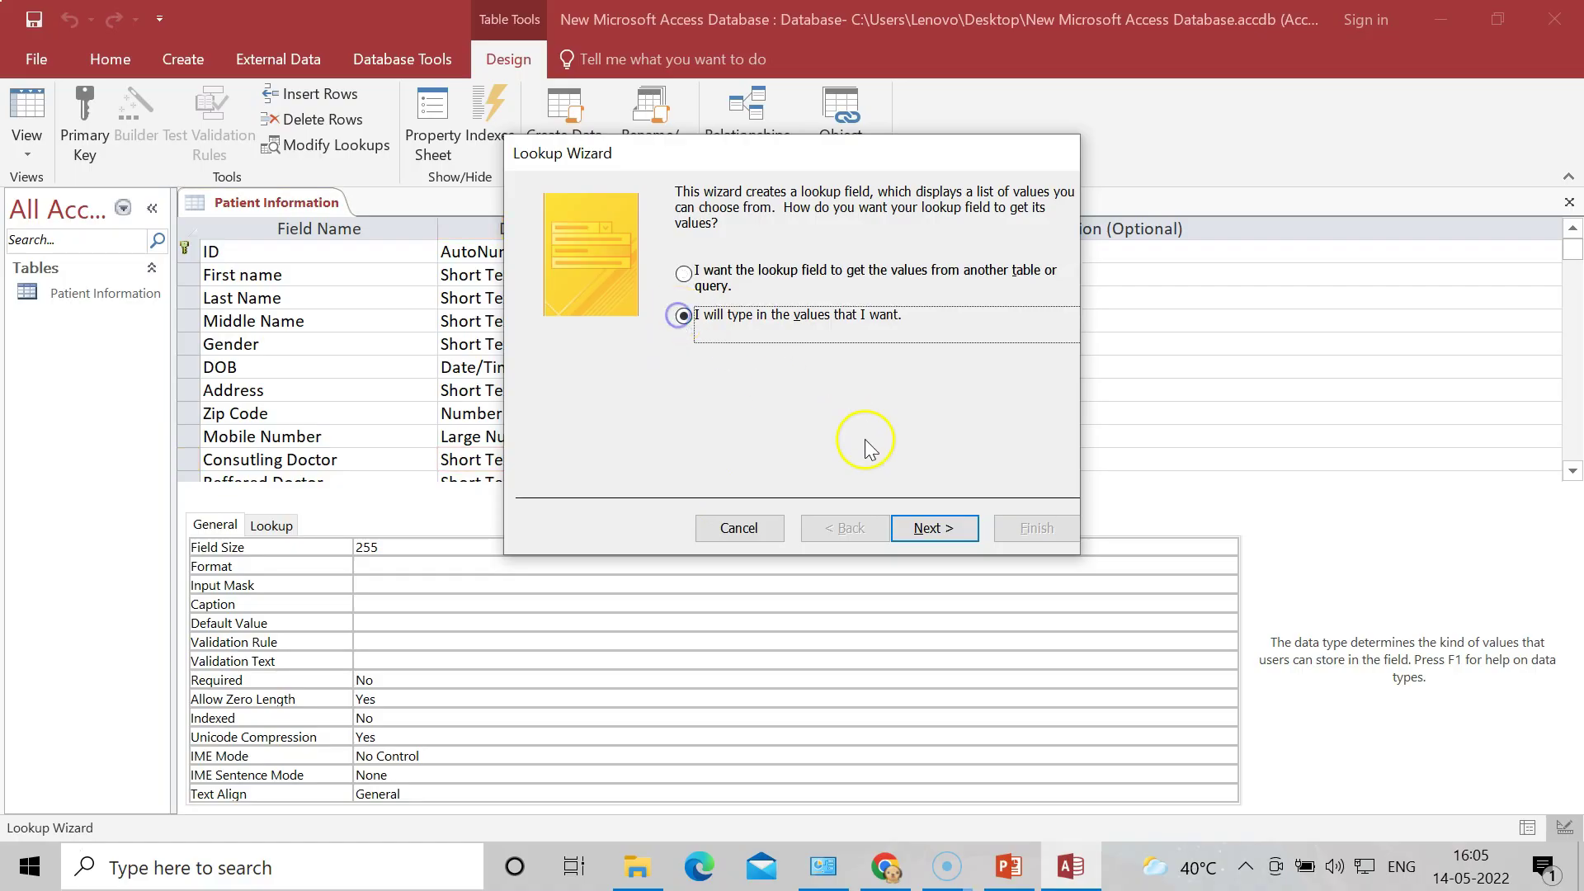
{"action": "left_click", "coordinate": [927, 531]}
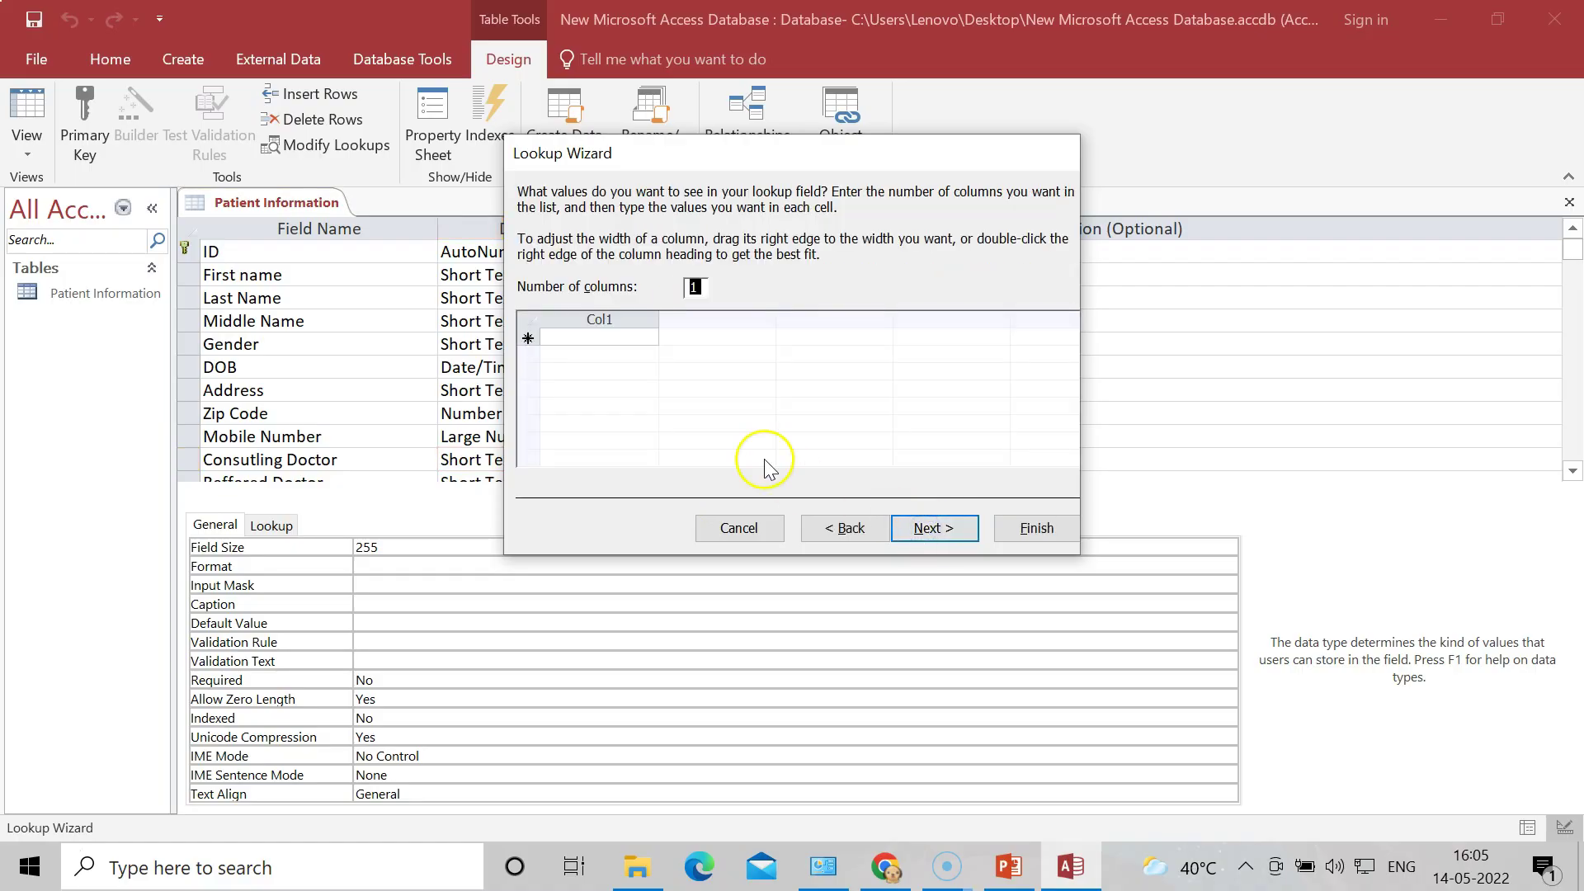
Step: Enter Dr.Pawar, Dr.Sawant and Dr.Pagar as lookup values and finish the wizard
{"action": "left_click", "coordinate": [592, 336]}
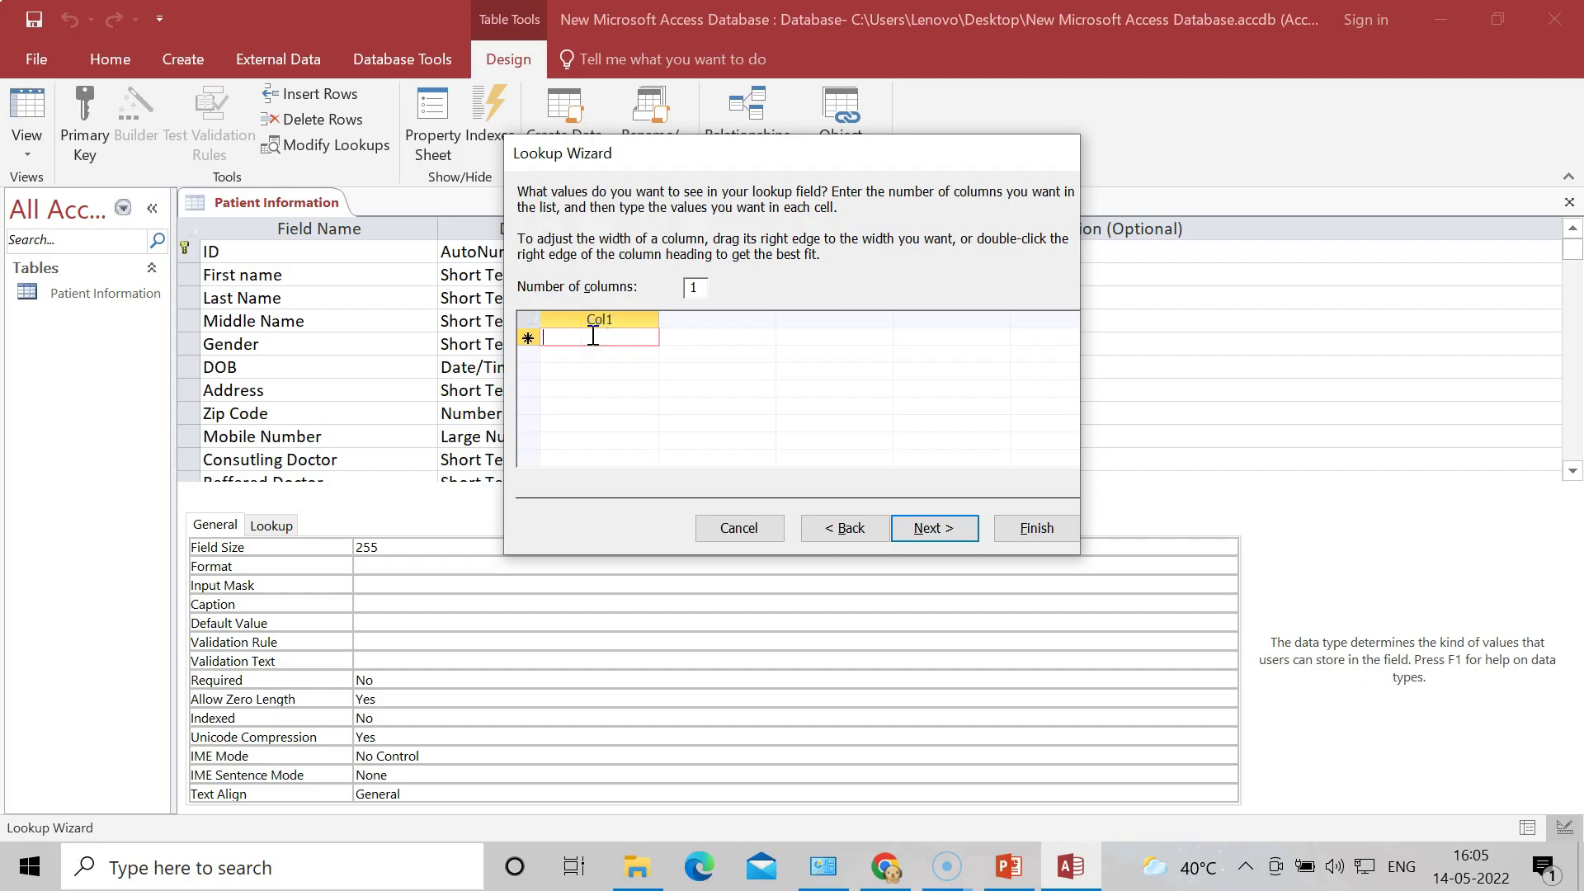
{"action": "left_click", "coordinate": [604, 336]}
{"action": "type", "text": "D"}
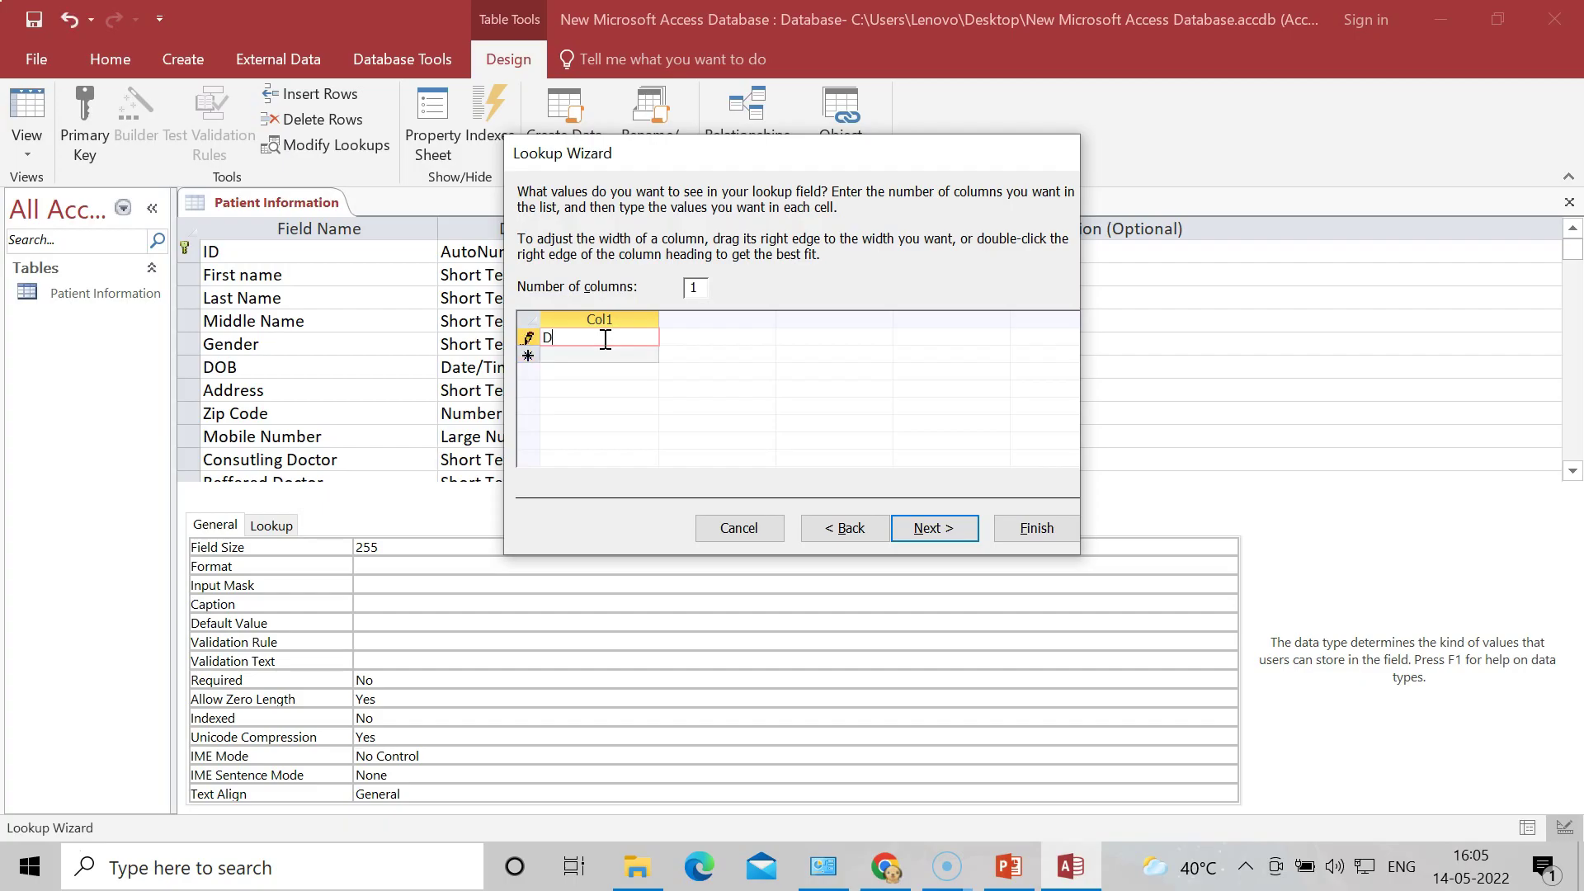
{"action": "type", "text": "r.Pawar"}
{"action": "left_click", "coordinate": [605, 354]}
{"action": "type", "text": "Dr.Sawan"}
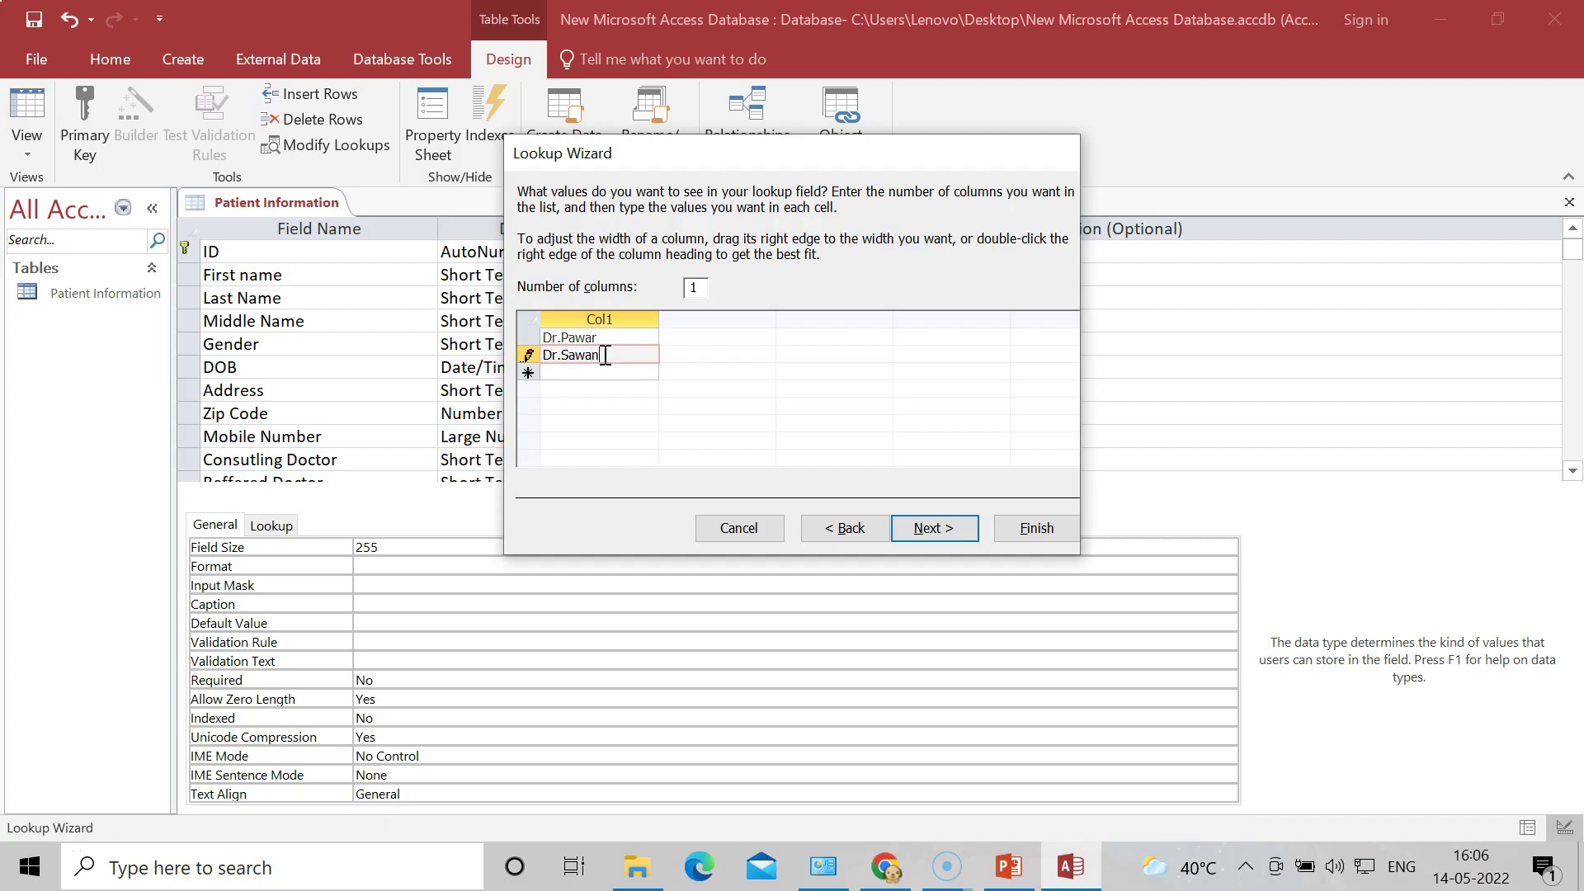
{"action": "type", "text": "t"}
{"action": "left_click", "coordinate": [596, 371]}
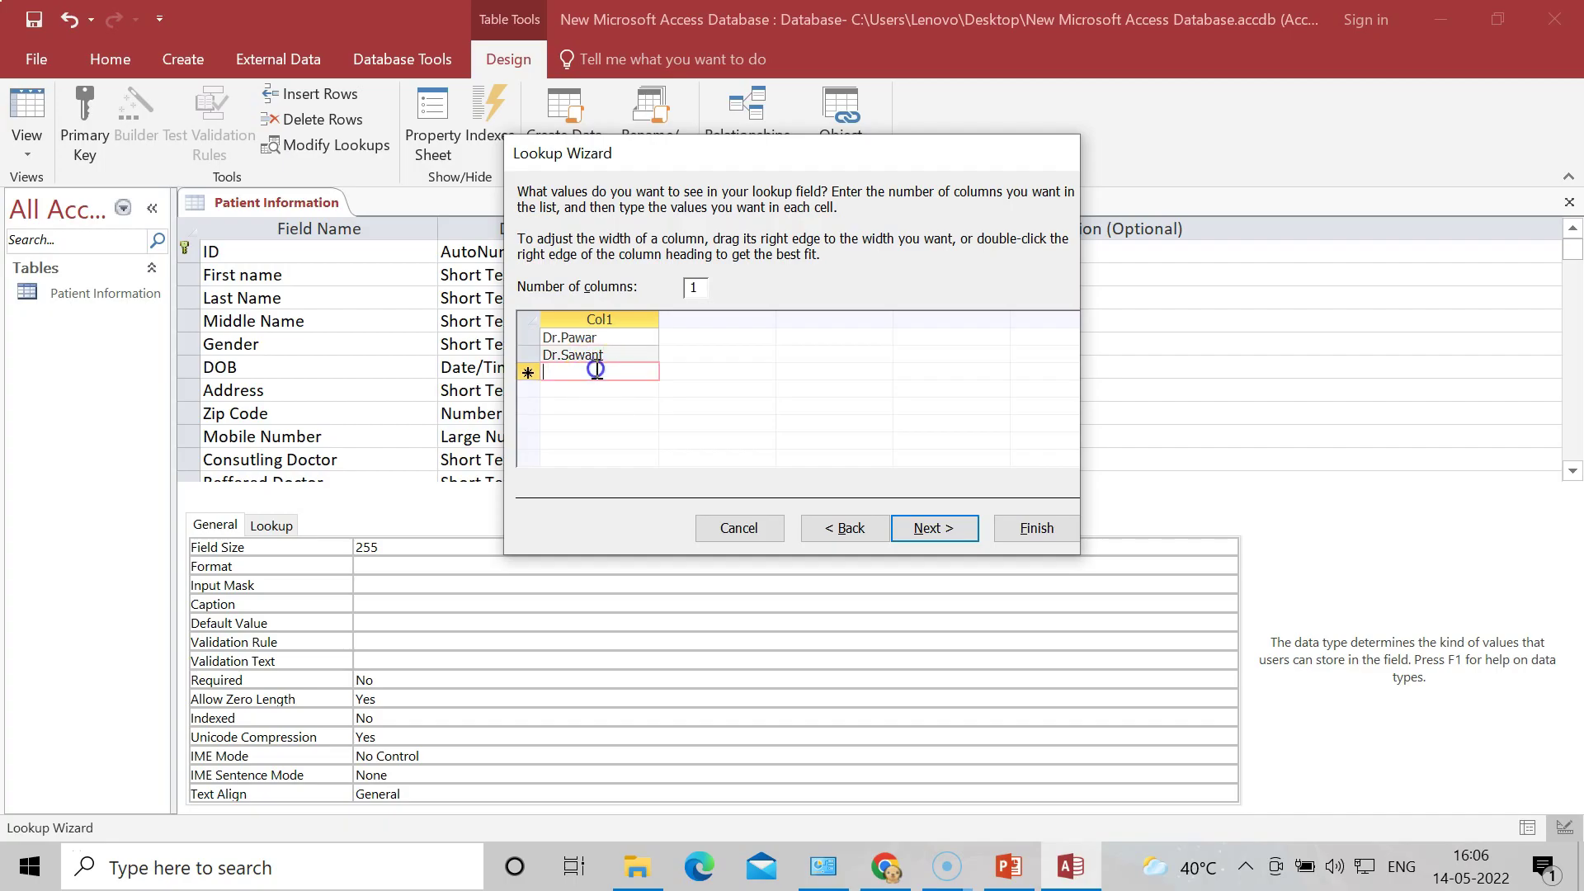
{"action": "type", "text": "Dr.Pagar"}
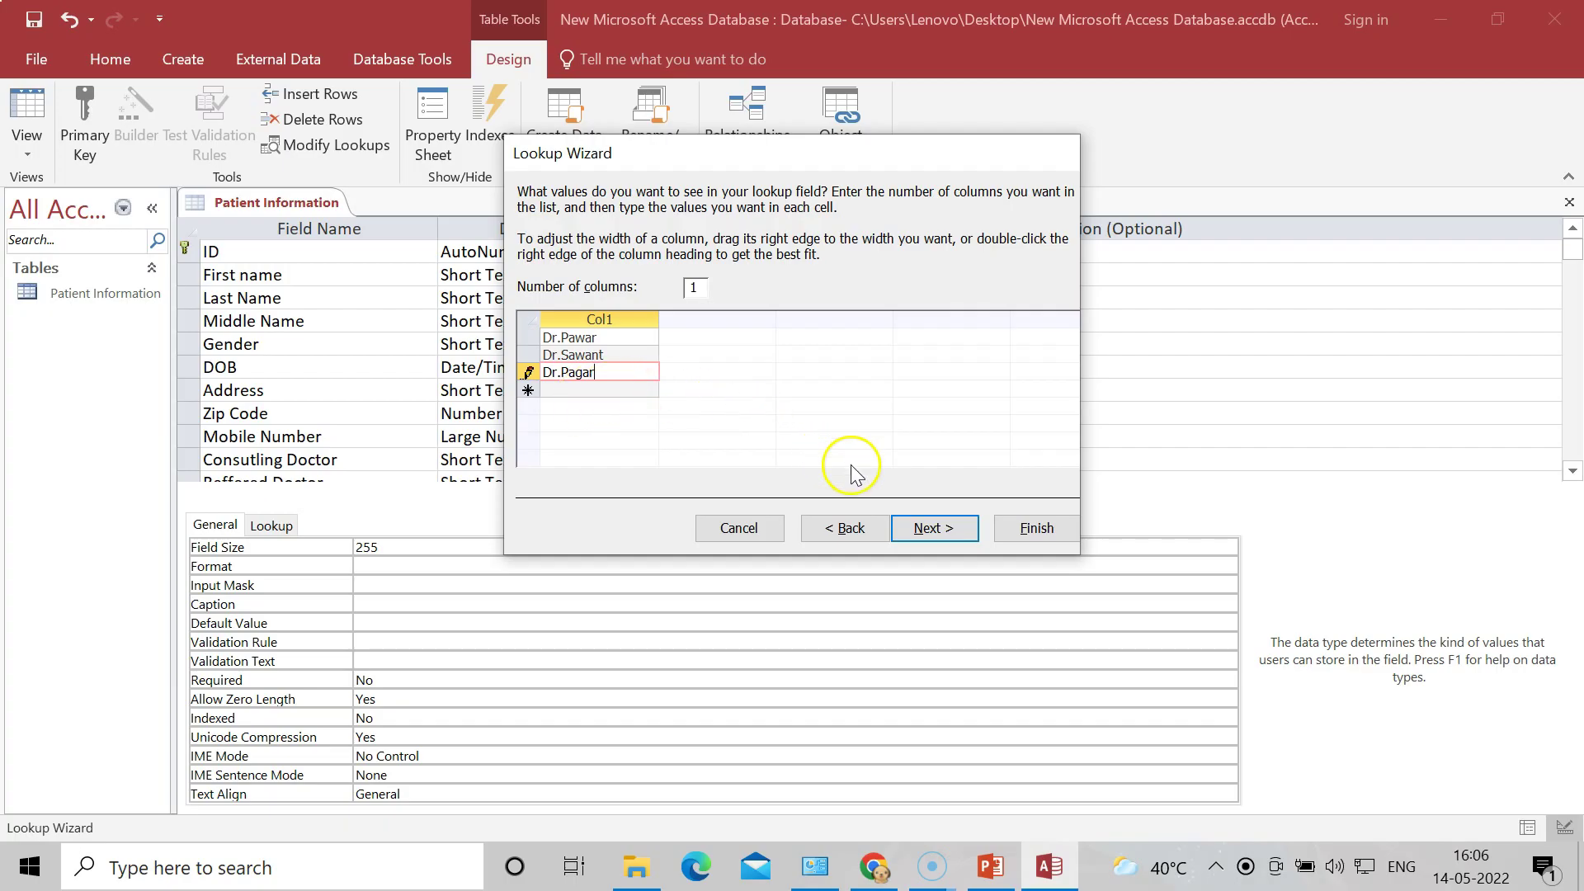
{"action": "left_click", "coordinate": [932, 531]}
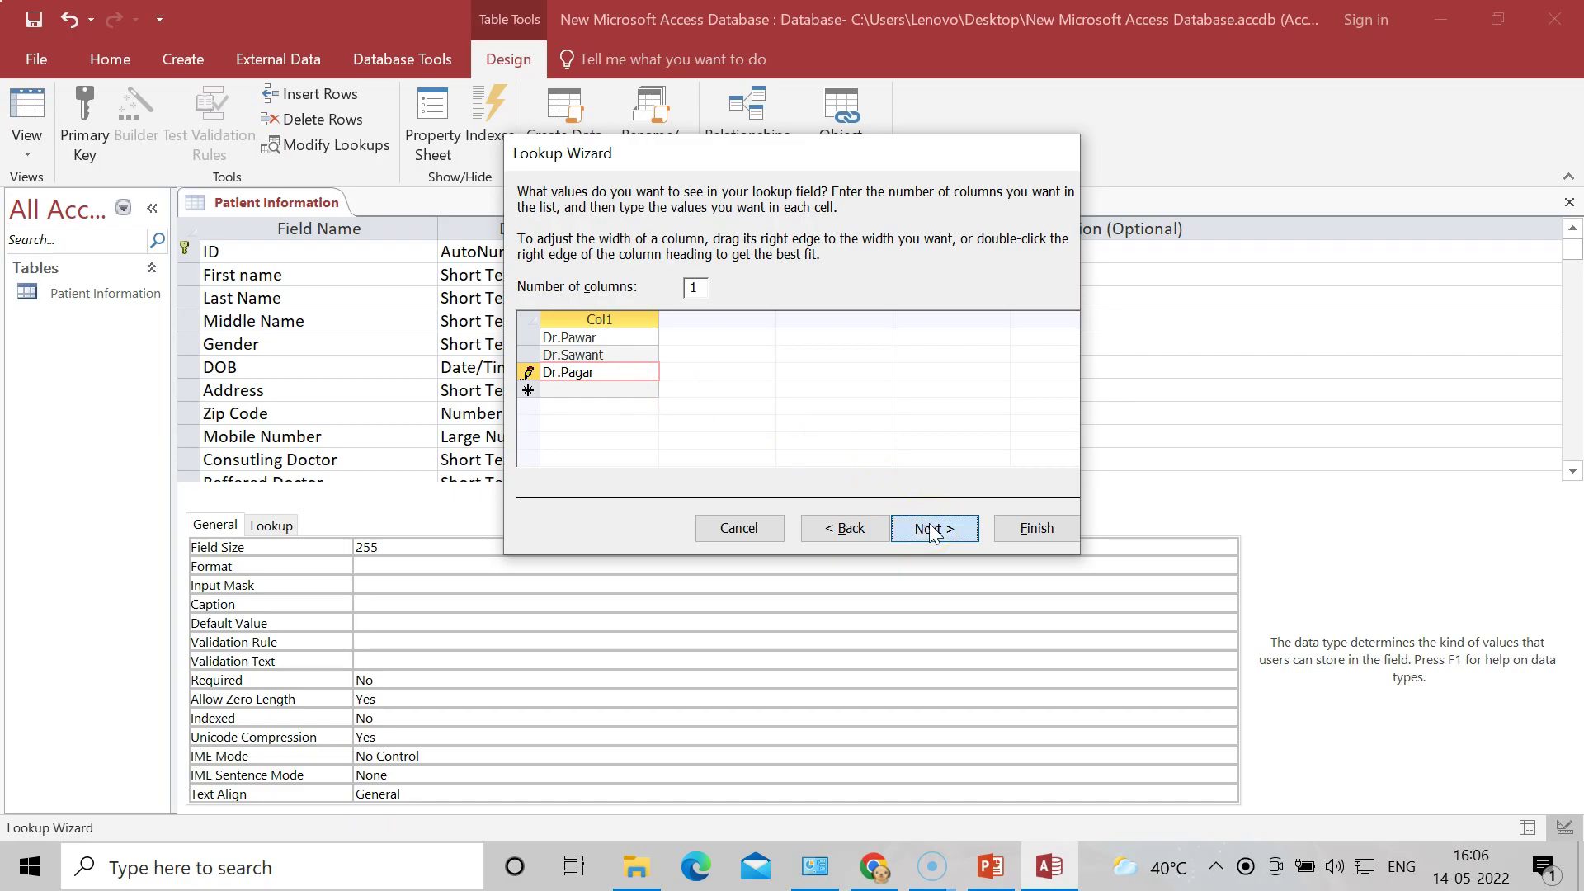
{"action": "left_click", "coordinate": [1021, 530]}
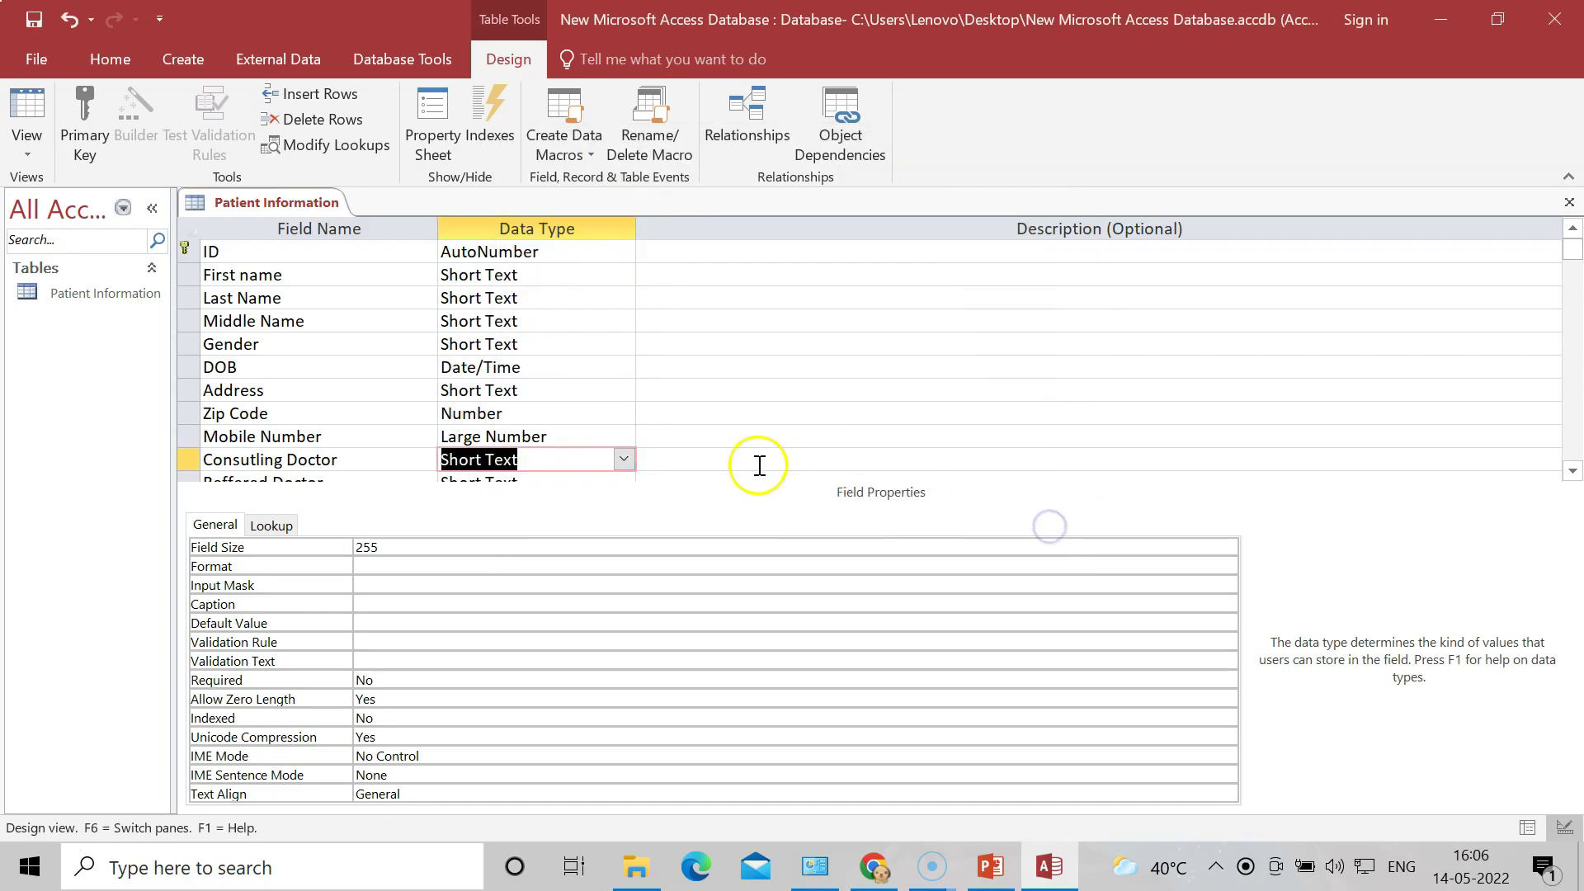
Step: Start the Lookup Wizard on Reffered Doctor using typed-in values
{"action": "left_click", "coordinate": [1574, 470]}
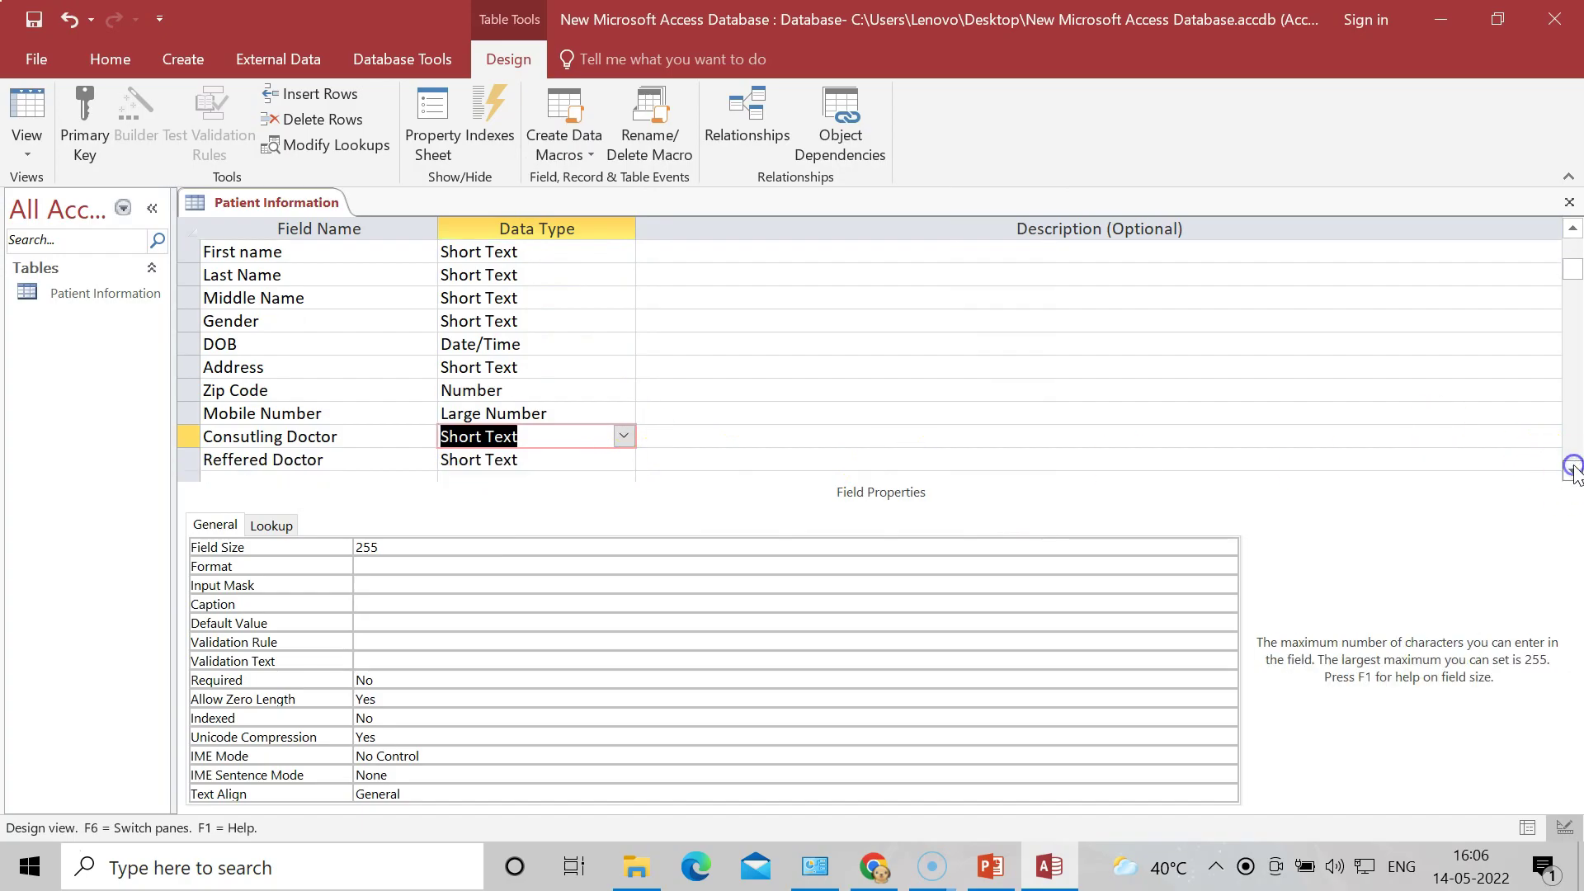
{"action": "left_click", "coordinate": [555, 459]}
{"action": "left_click", "coordinate": [623, 460]}
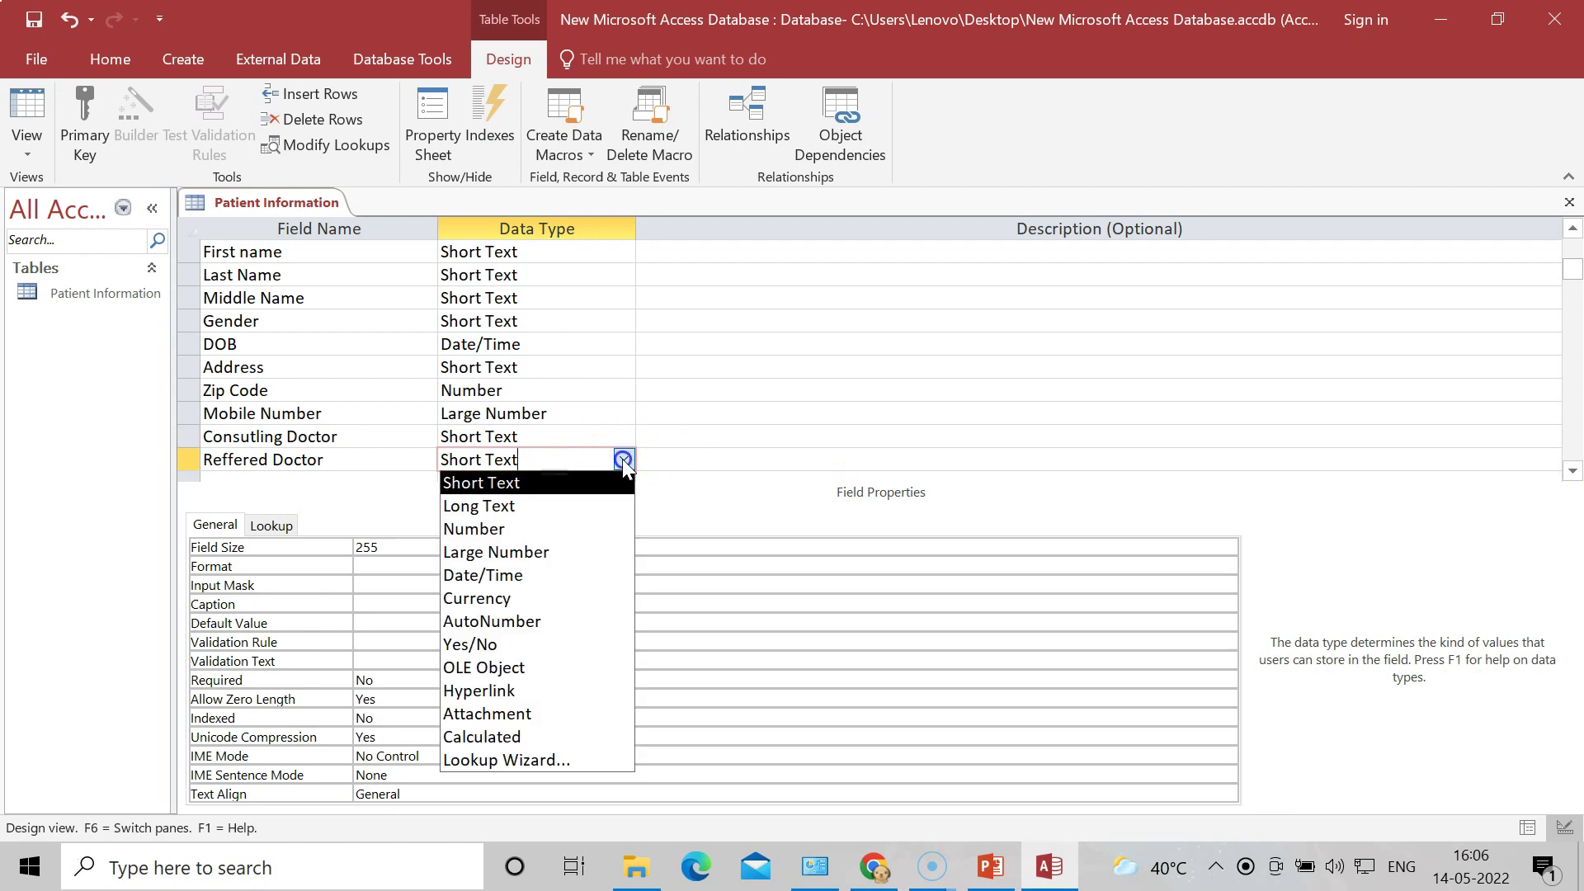
{"action": "left_click", "coordinate": [569, 759]}
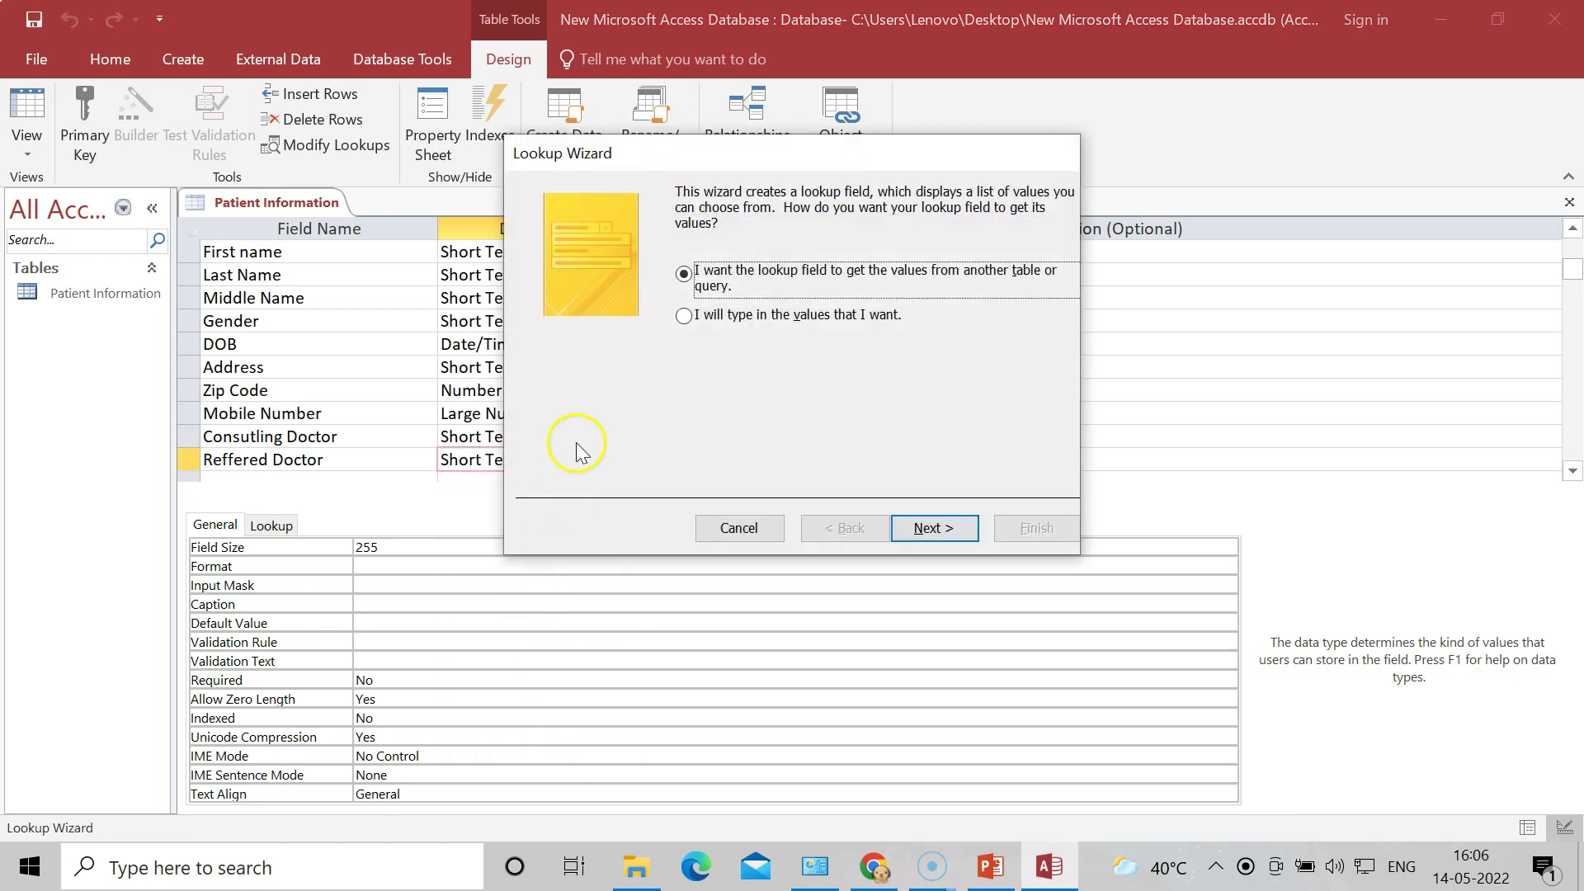
{"action": "left_click", "coordinate": [685, 317]}
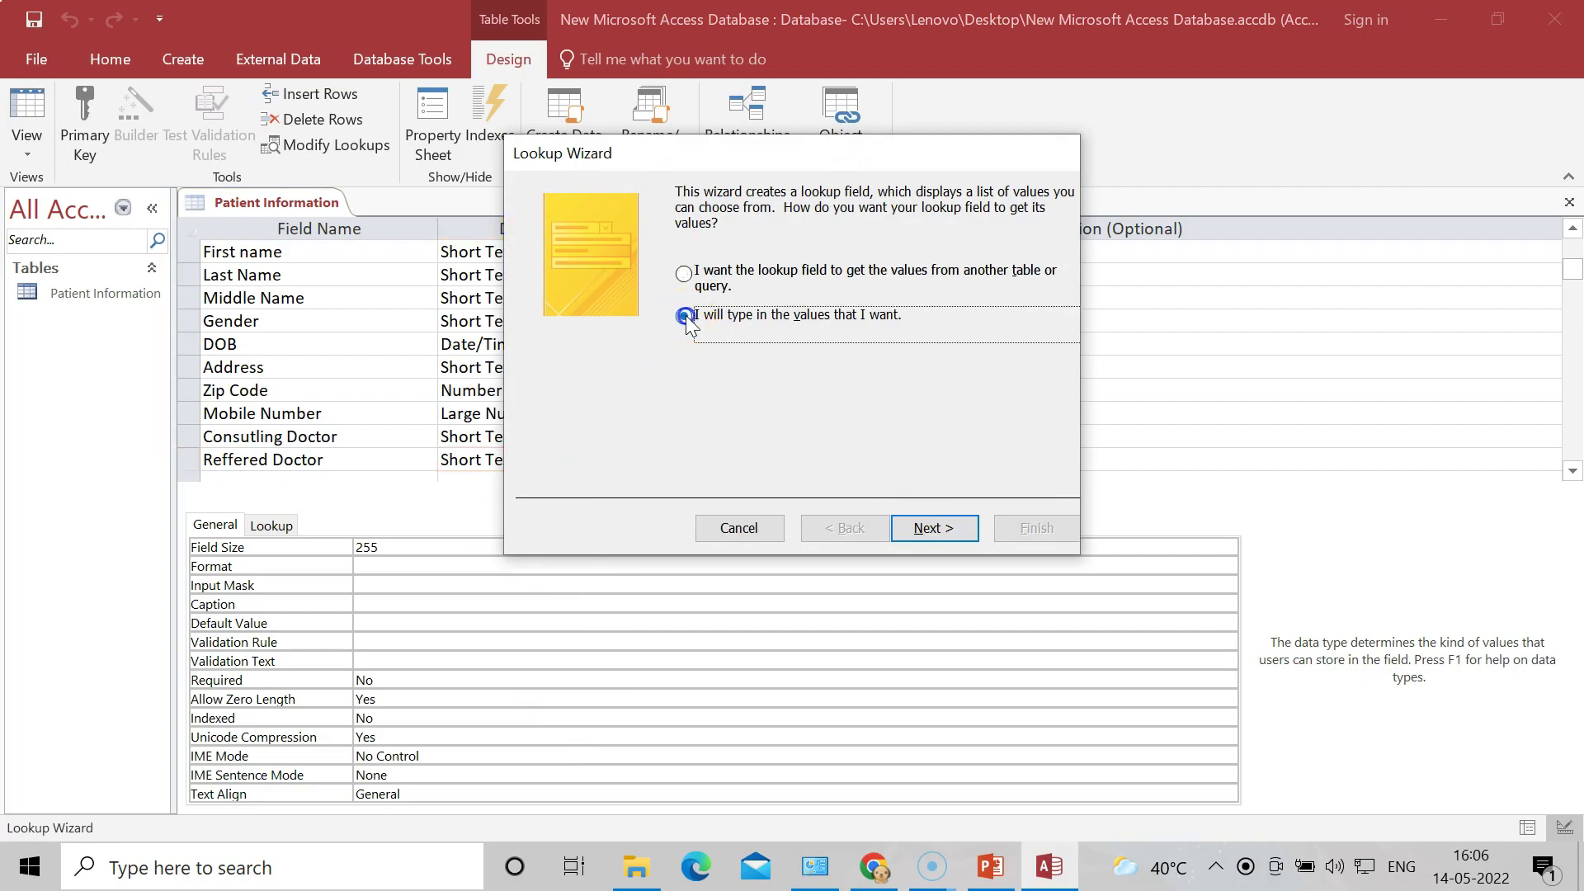
{"action": "left_click", "coordinate": [927, 529]}
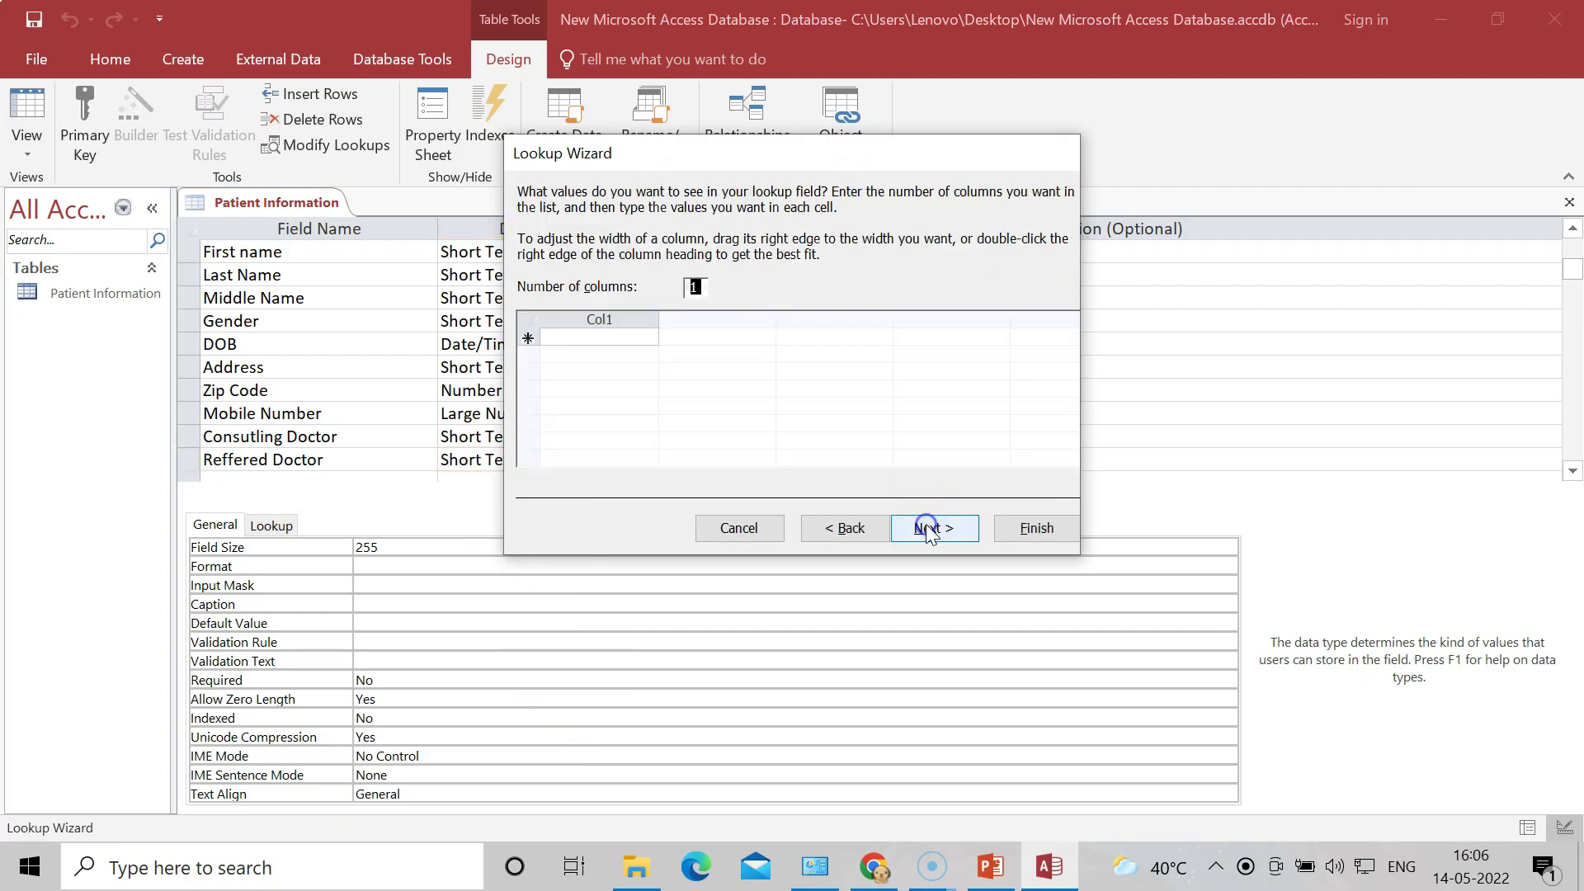
Step: Enter Dr.Kunde, Dr.kotade, Dr.Dolas and Dr.Gaikar as the first lookup values
{"action": "left_click", "coordinate": [586, 339]}
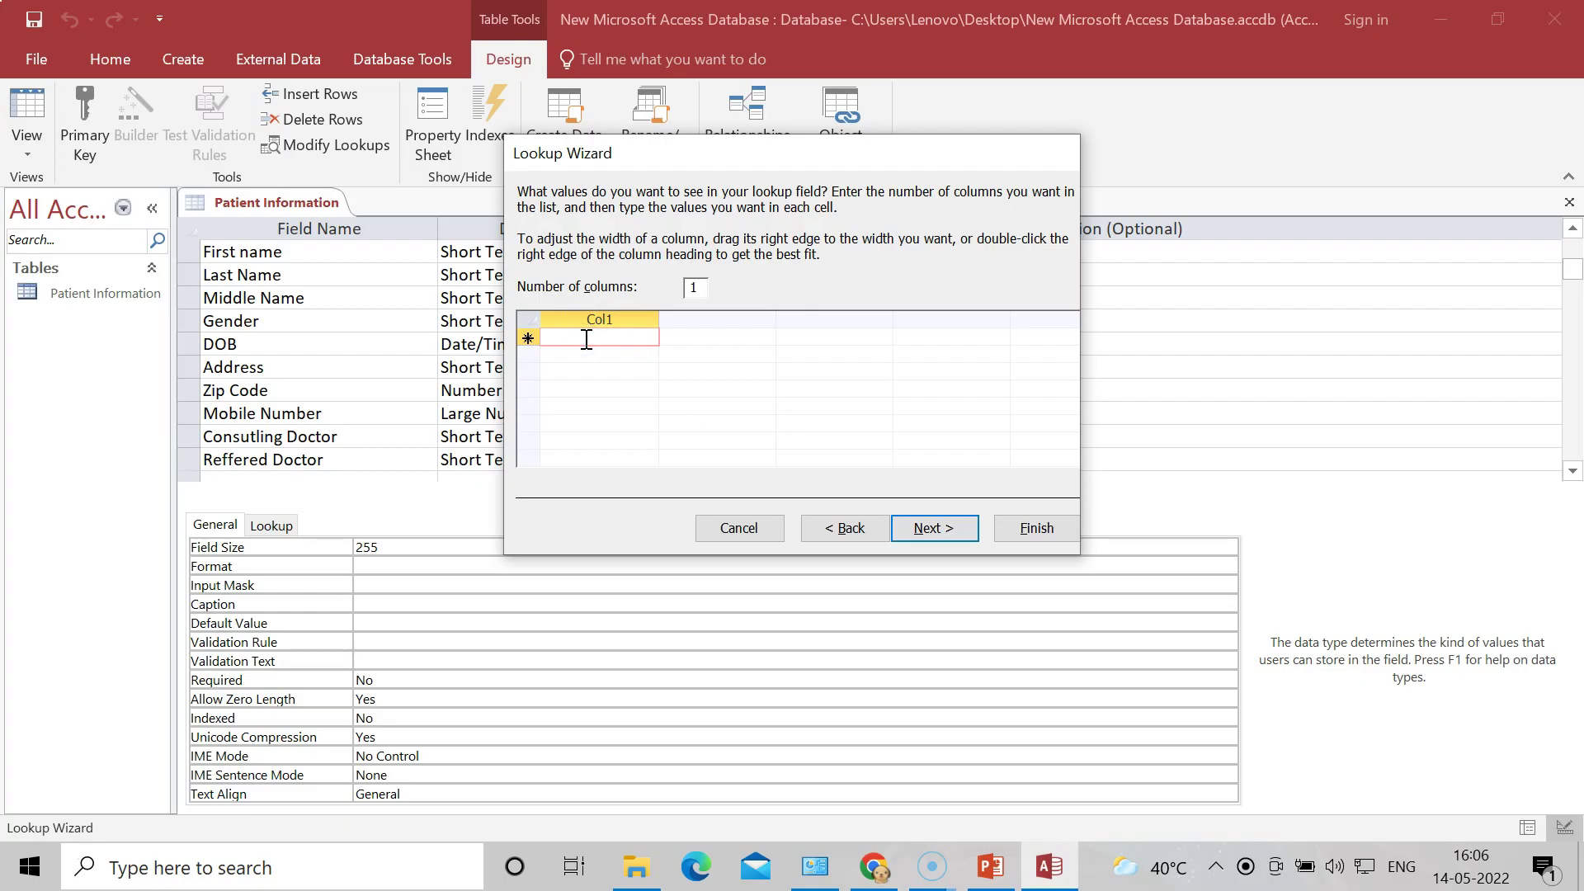
{"action": "type", "text": "DR"}
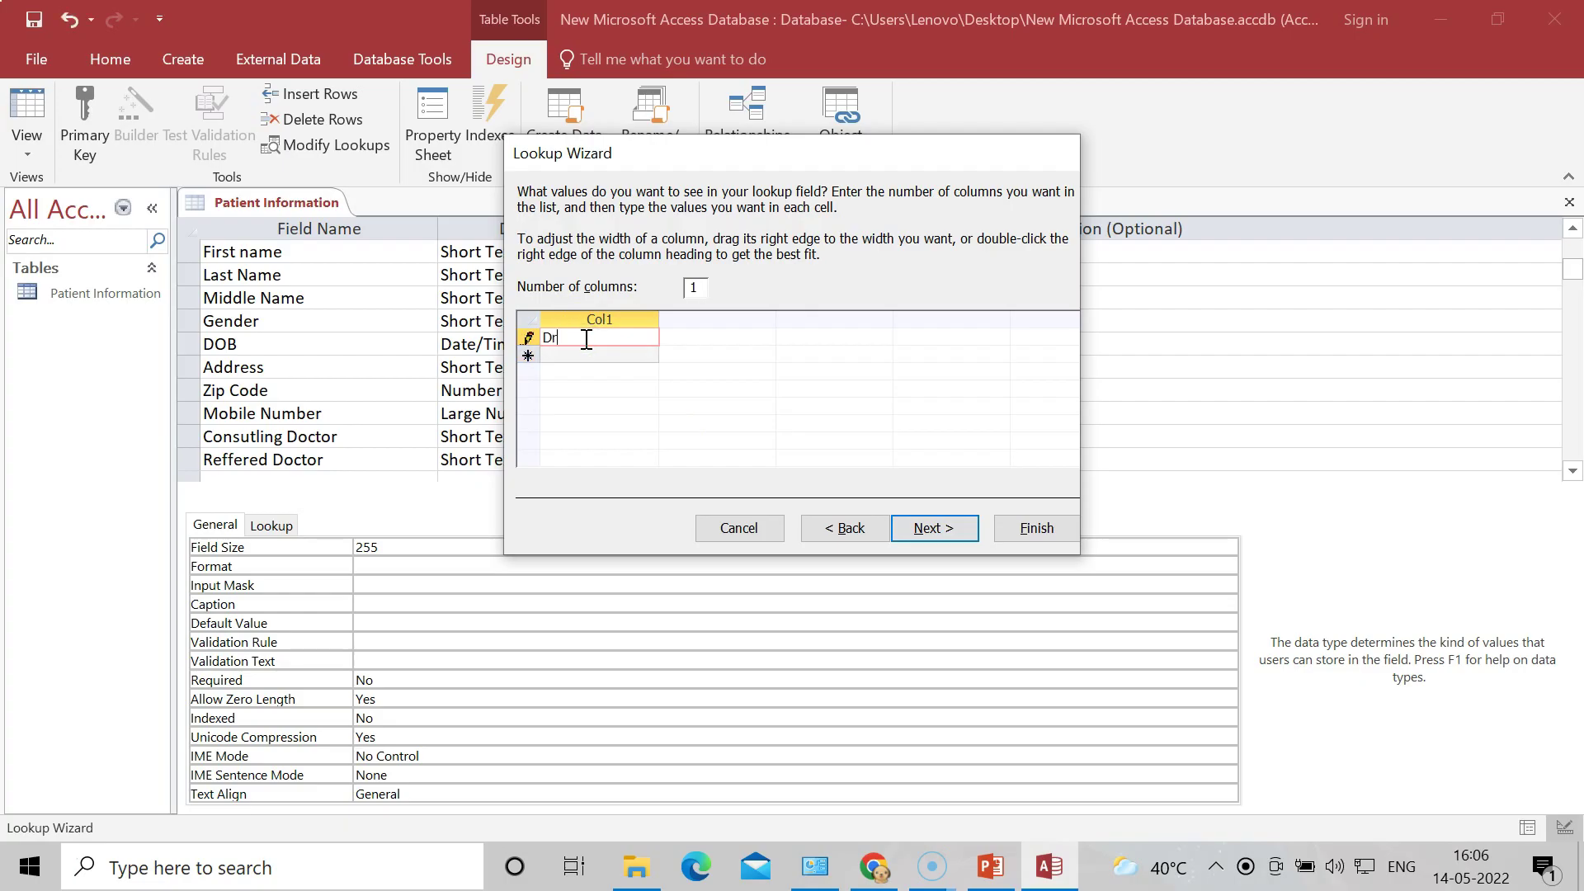
{"action": "type", "text": ".Kunde"}
{"action": "left_click", "coordinate": [586, 357]}
{"action": "type", "text": "Dr.kotade"}
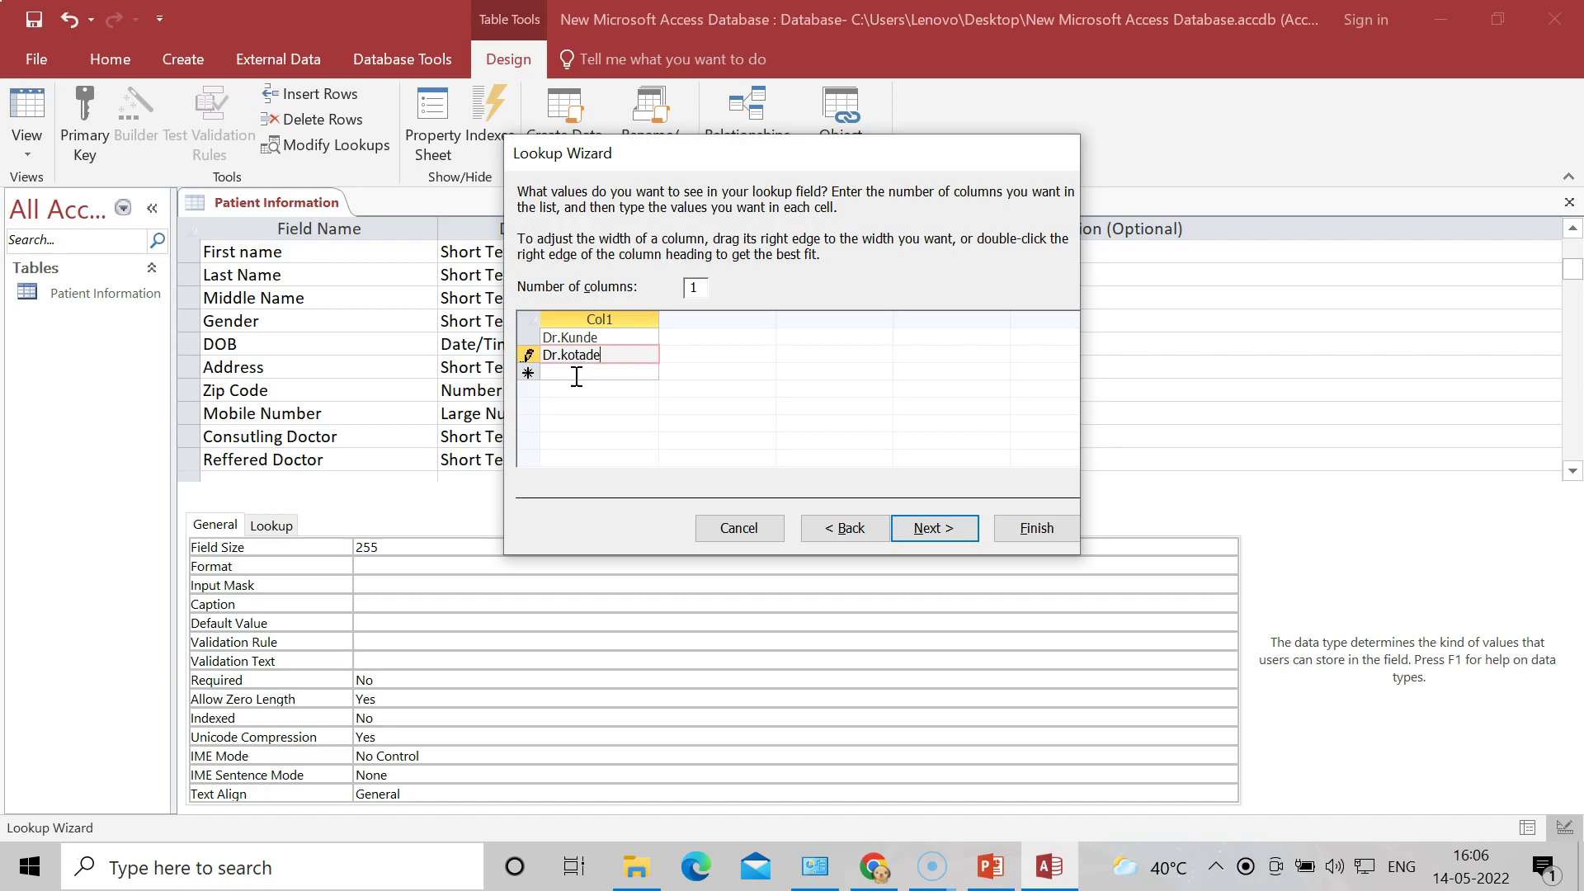
{"action": "type", "text": "Dr"}
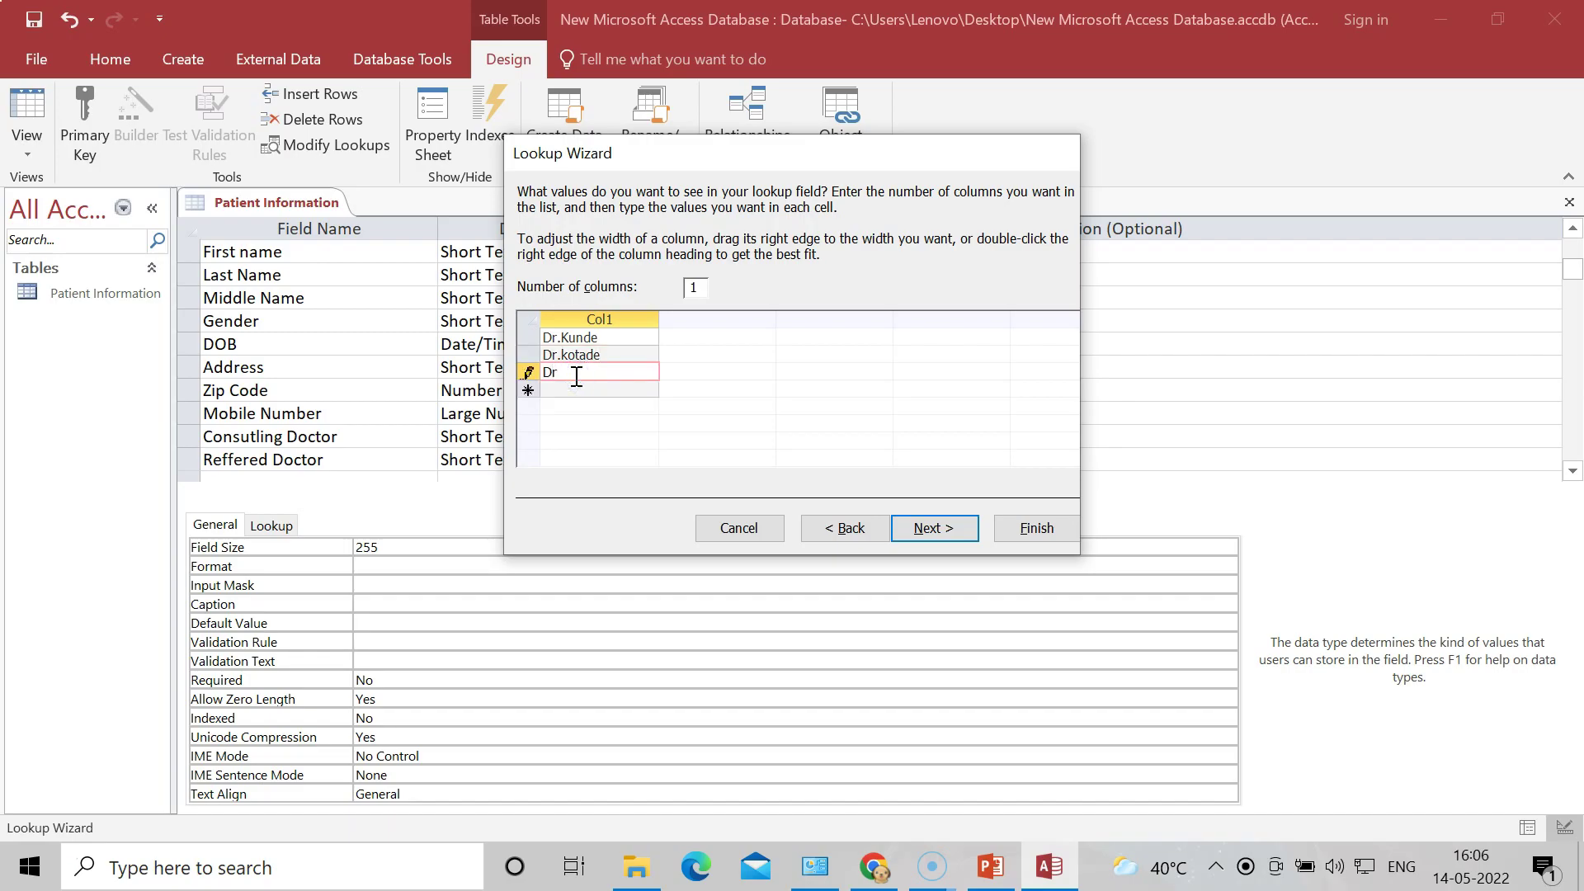
{"action": "type", "text": ".Do"}
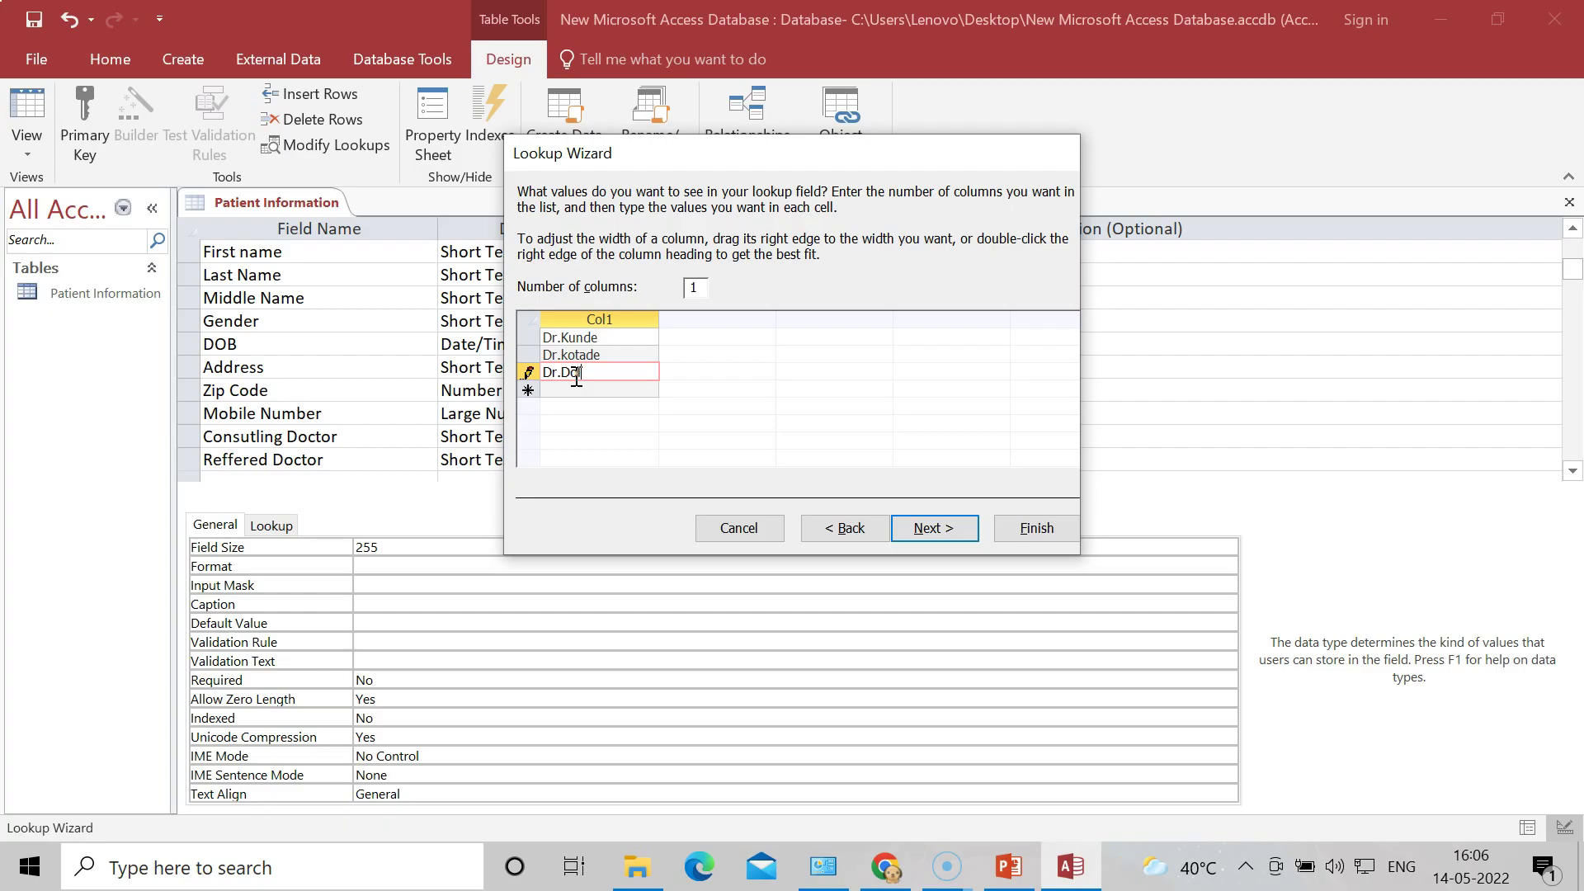
{"action": "type", "text": "las"}
{"action": "left_click", "coordinate": [573, 391]}
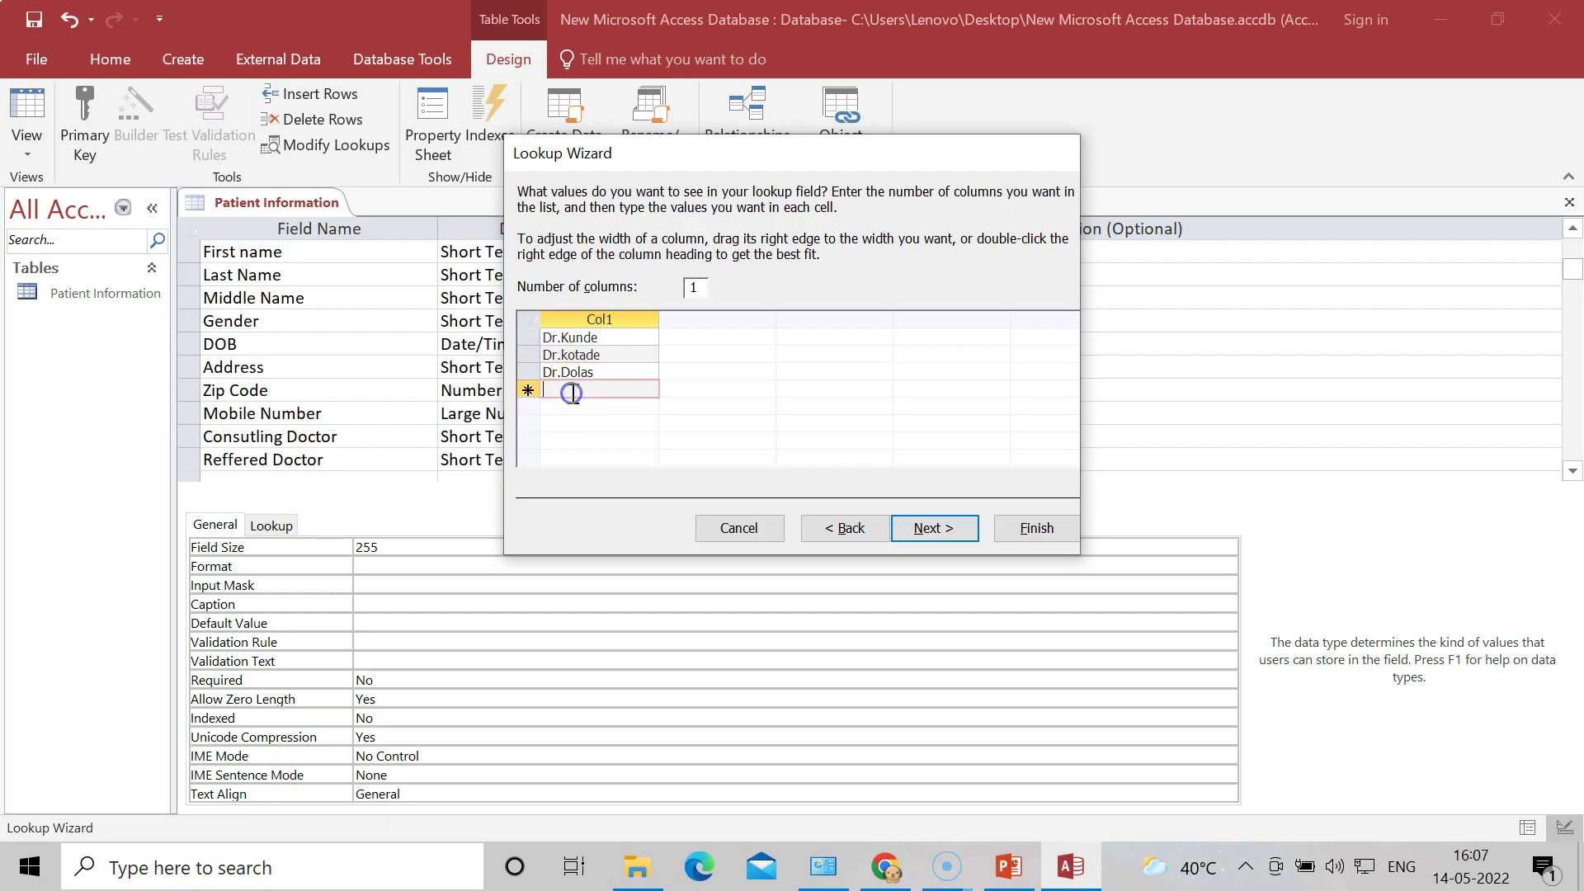
{"action": "type", "text": "Dr.gaikar"}
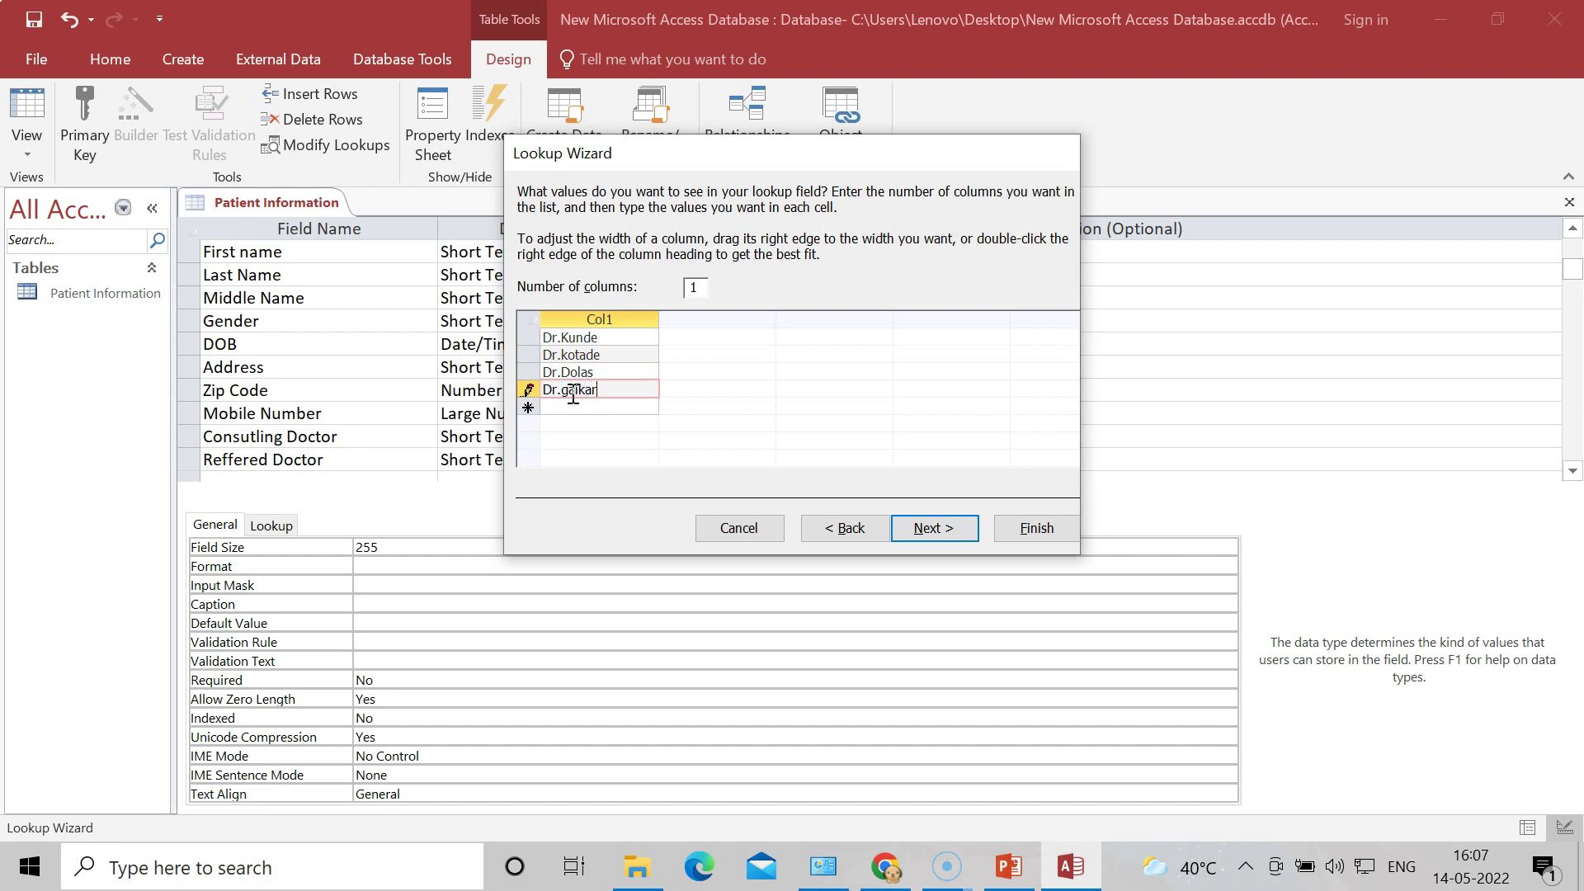
{"action": "left_click", "coordinate": [571, 390]}
{"action": "key", "text": "BackSpace"}
{"action": "type", "text": "G"}
Step: Add Dr.Sandip and Dr.Kiran as the last two lookup values
{"action": "left_click", "coordinate": [568, 410]}
{"action": "type", "text": "Dr.Sandip"}
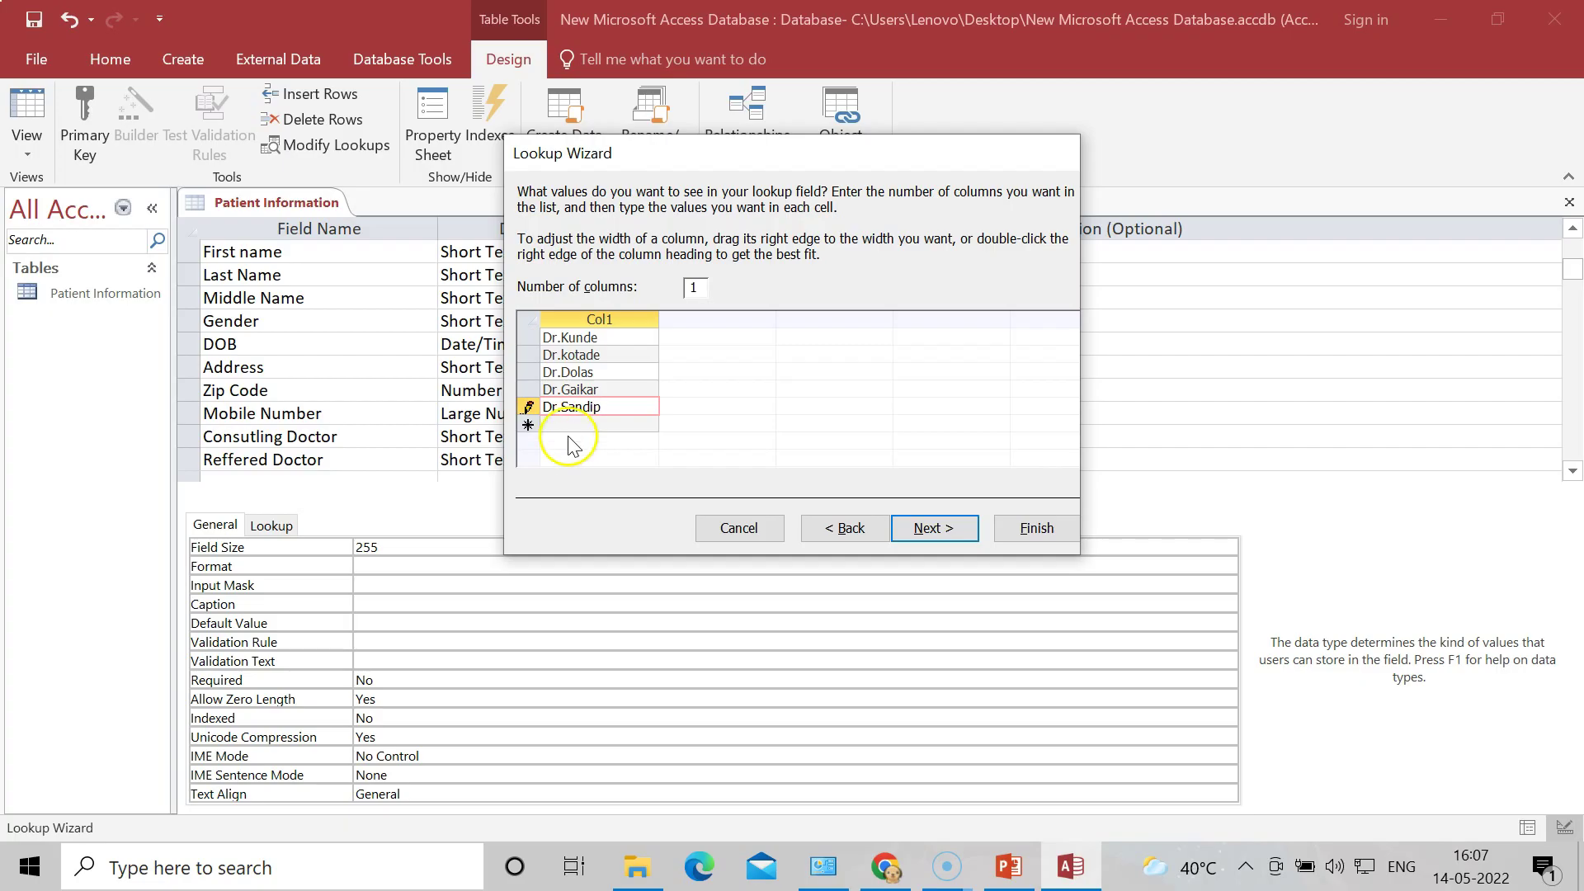
{"action": "left_click", "coordinate": [572, 423]}
{"action": "type", "text": "Dr.Kiran"}
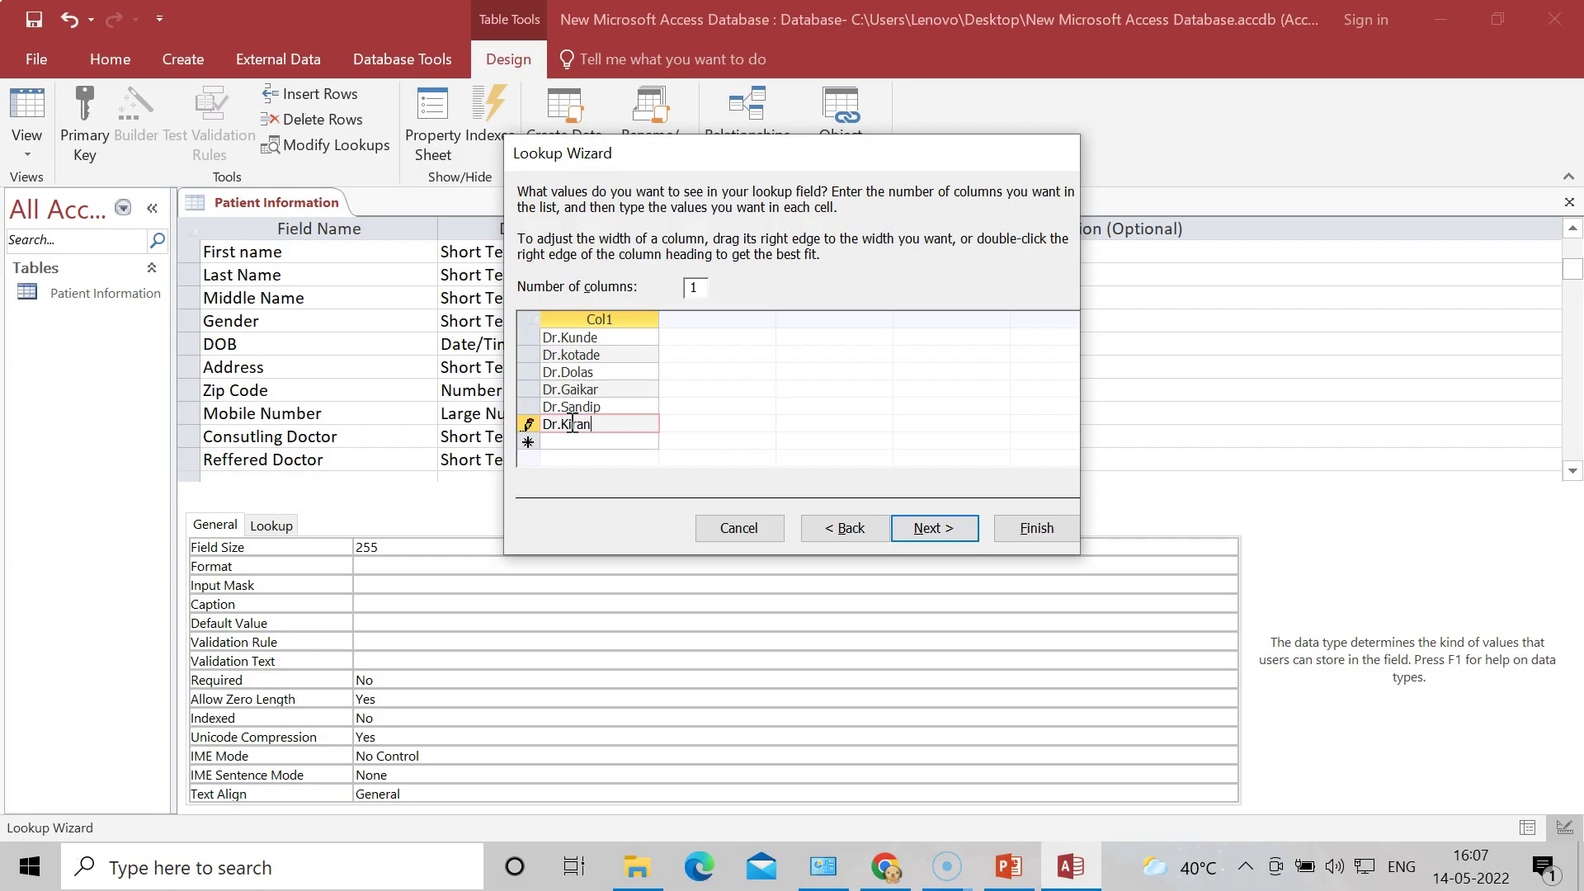
{"action": "left_click", "coordinate": [935, 532]}
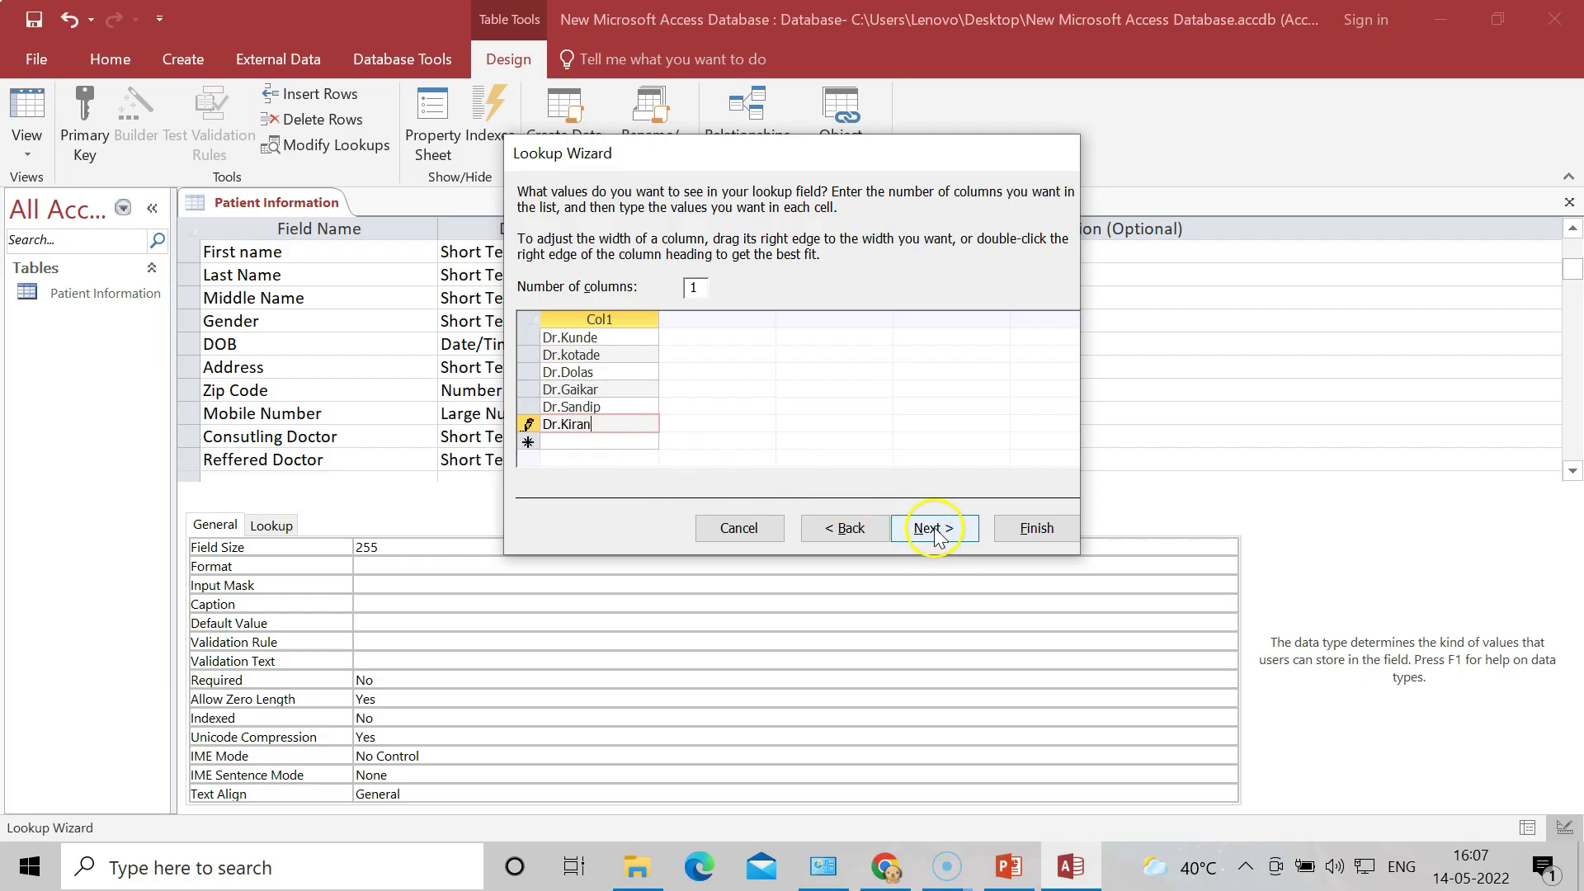
Step: Finish the Reffered Doctor lookup field, then save Patient Information and open it in Datasheet View
{"action": "left_click", "coordinate": [1036, 528]}
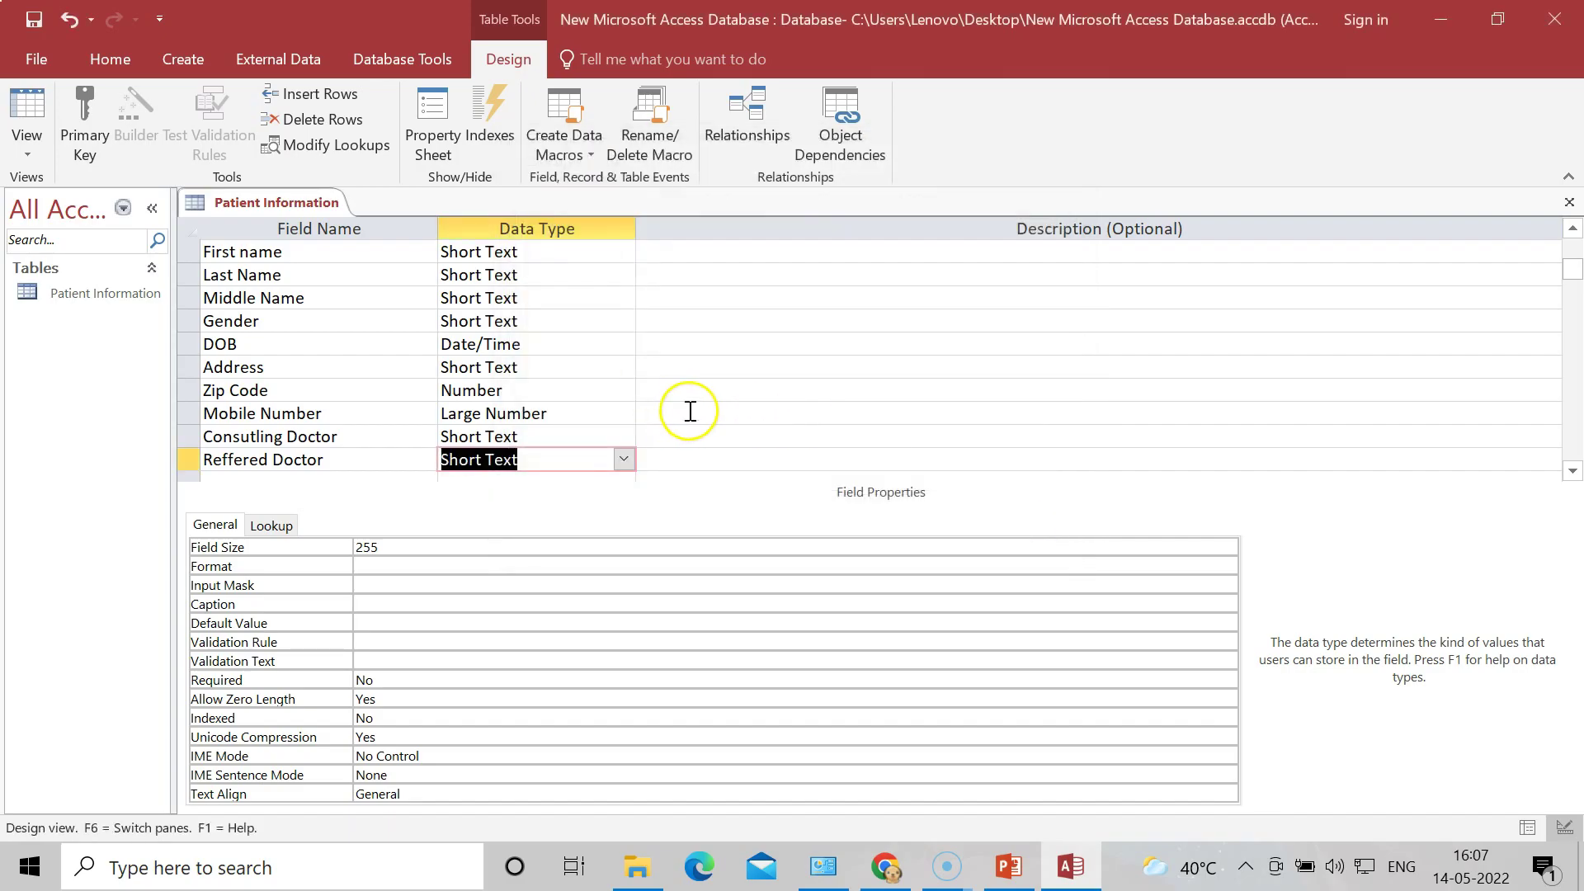
{"action": "left_click", "coordinate": [1572, 239]}
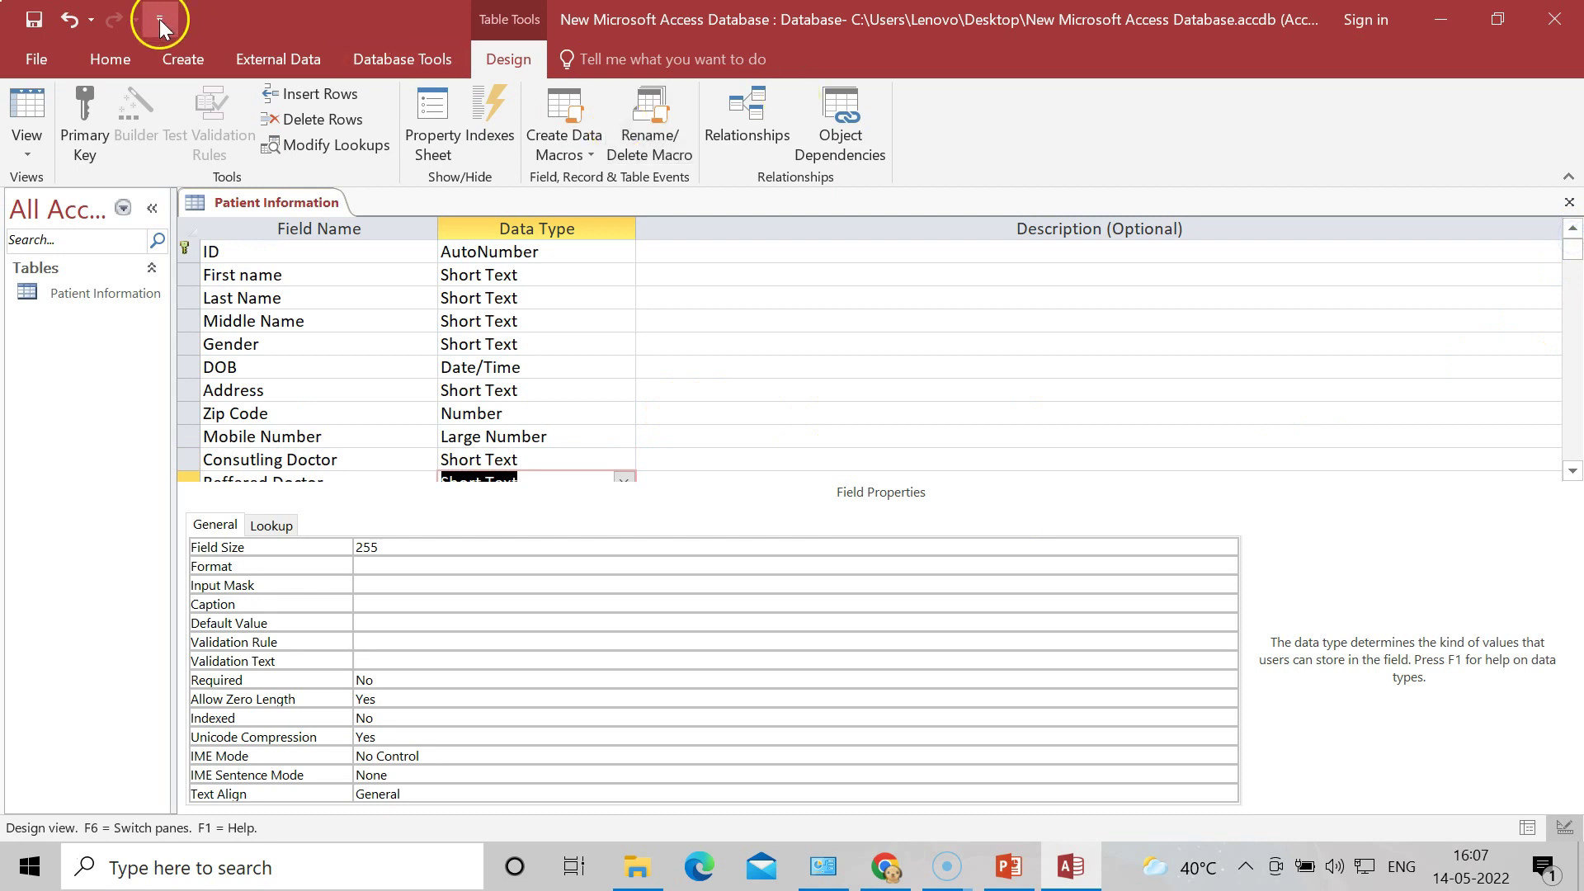
{"action": "left_click", "coordinate": [127, 56]}
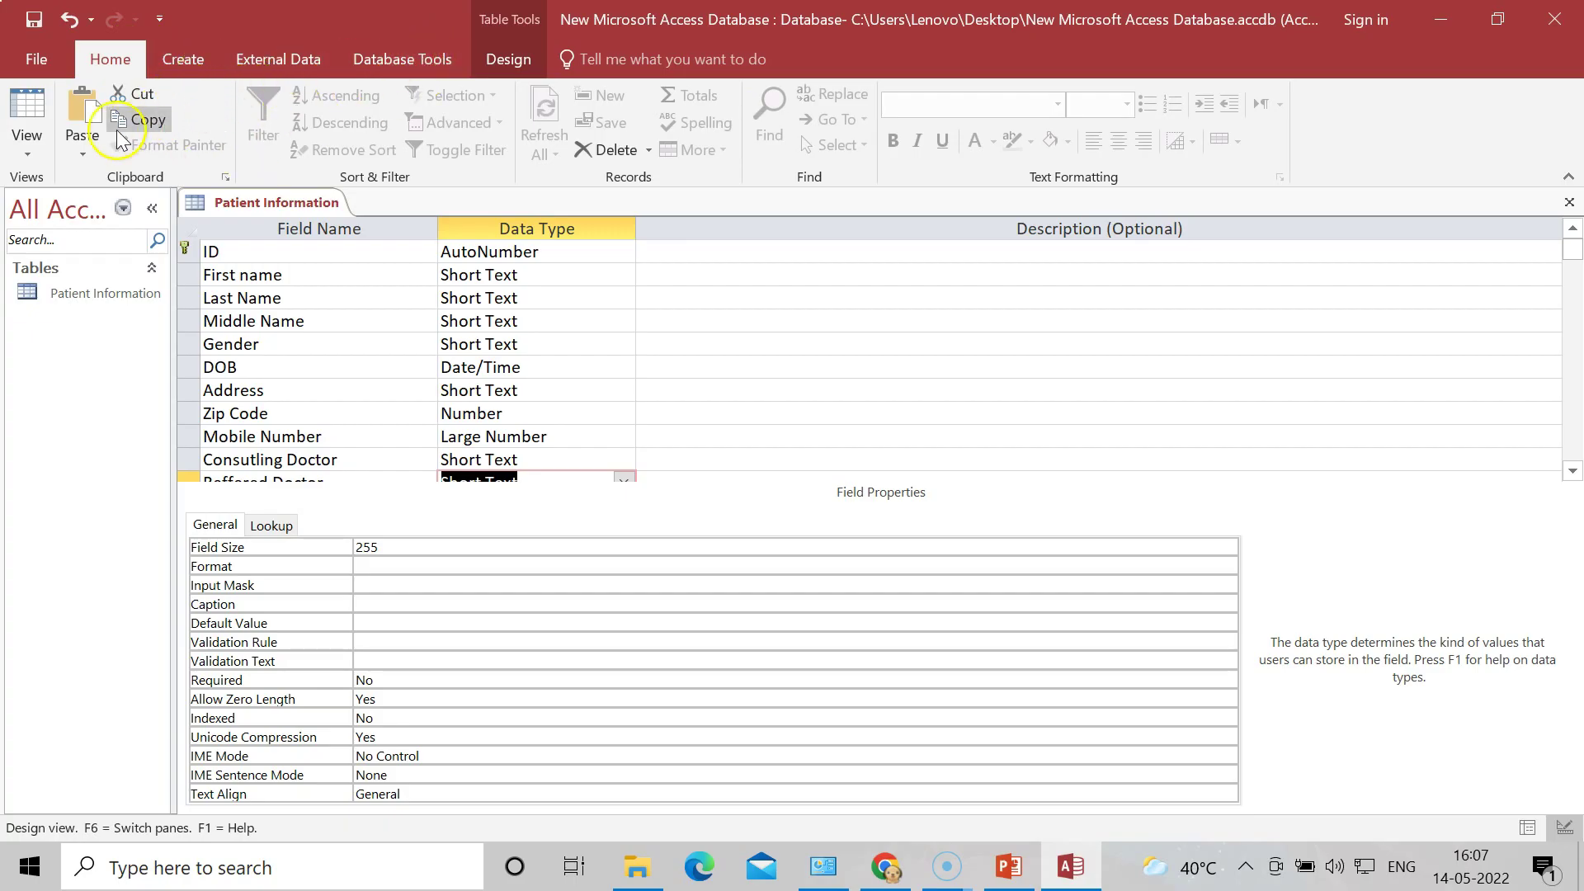
{"action": "left_click", "coordinate": [30, 143]}
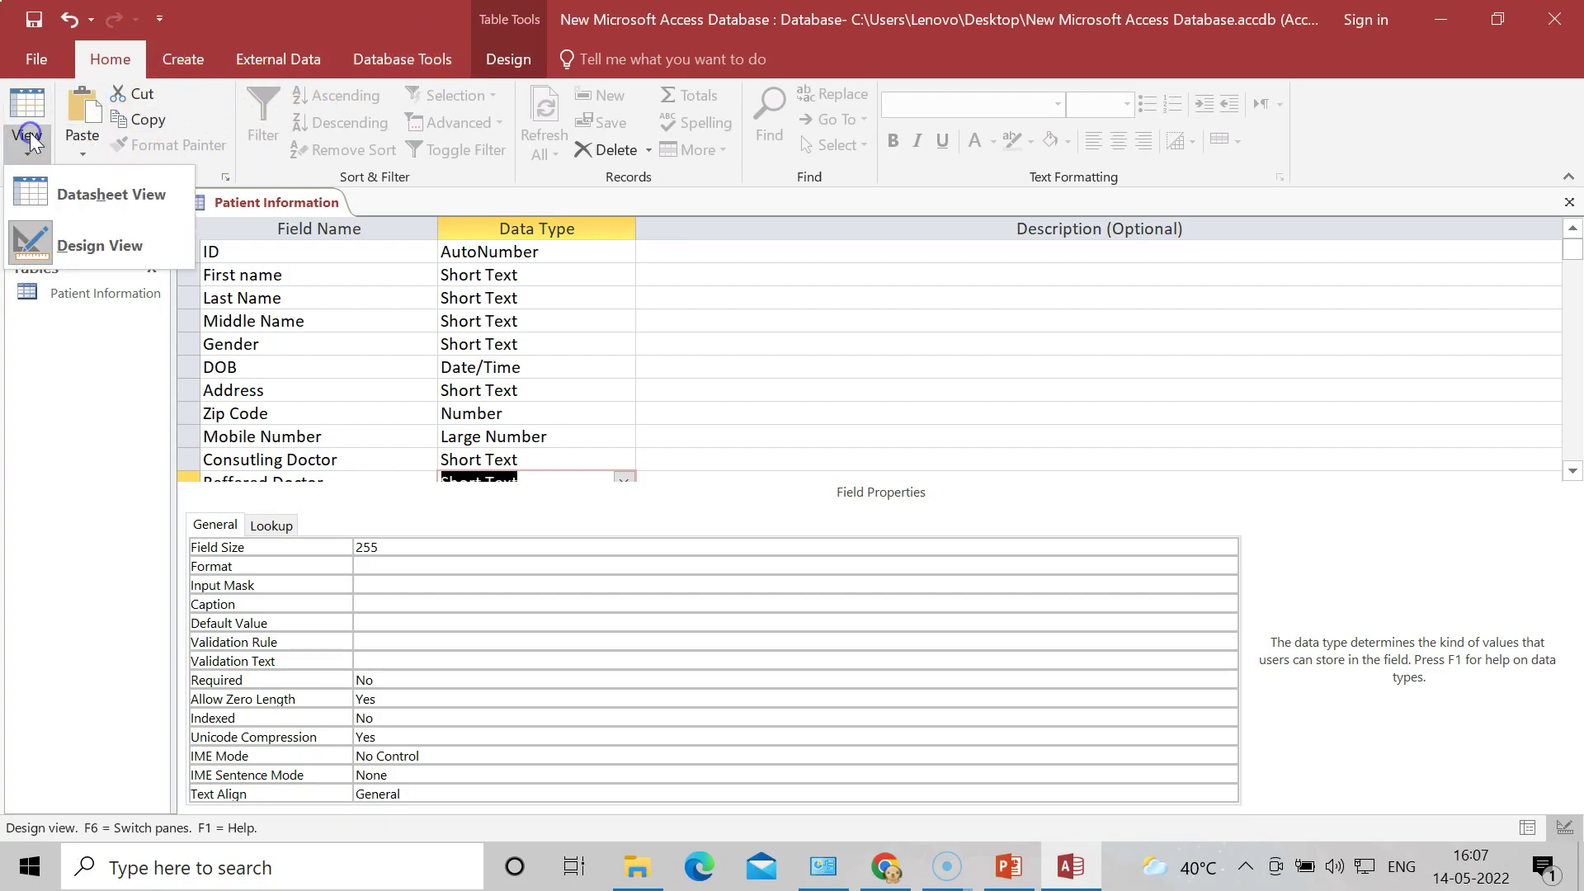
{"action": "left_click", "coordinate": [121, 200]}
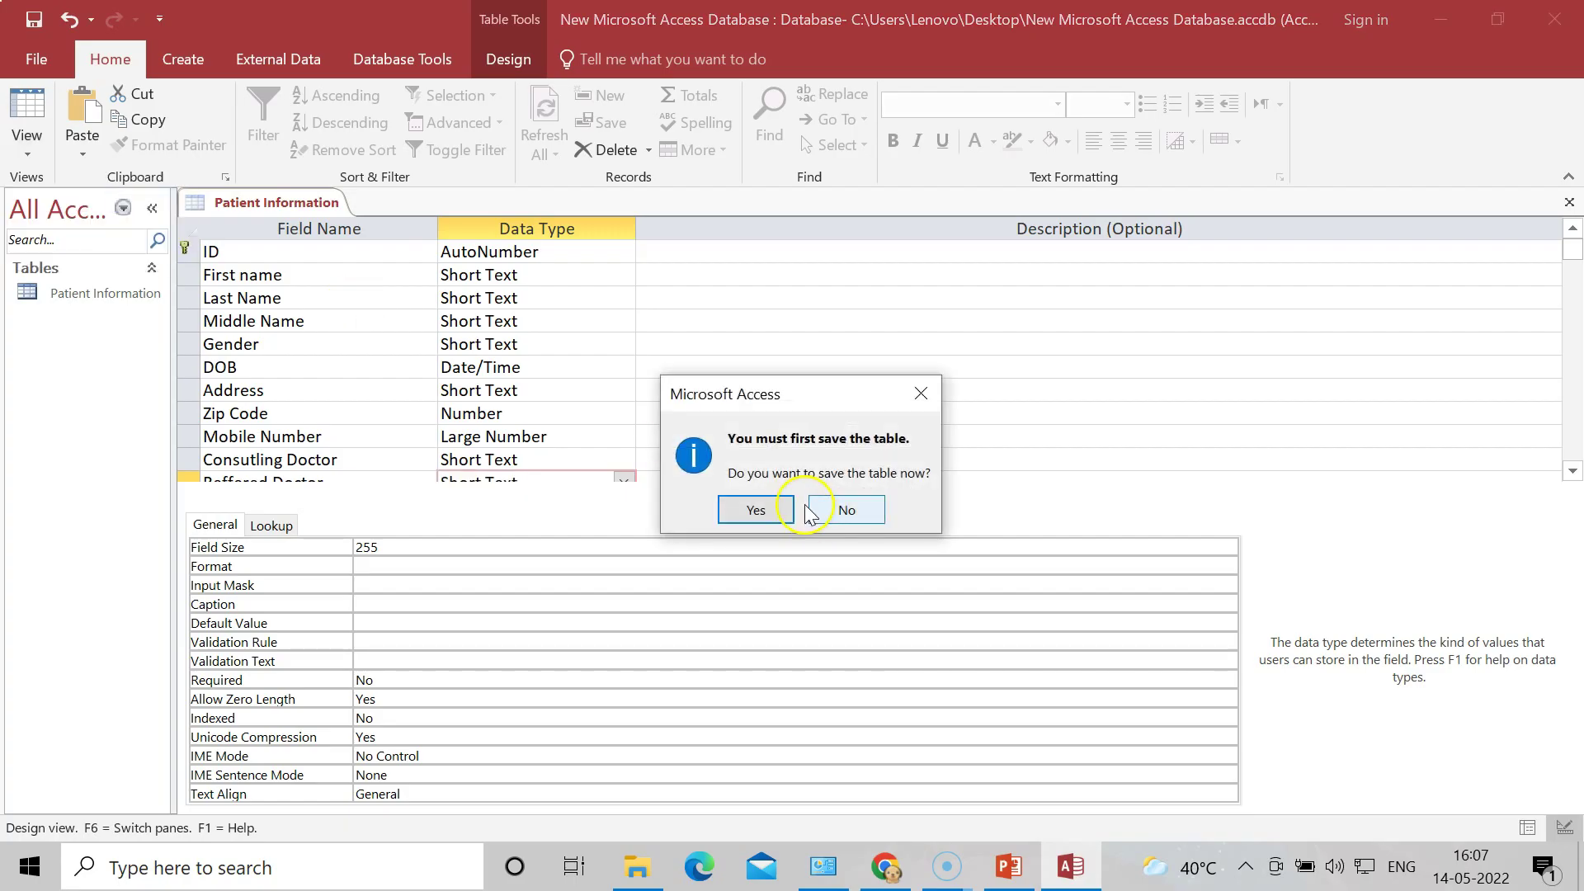
{"action": "left_click", "coordinate": [766, 510]}
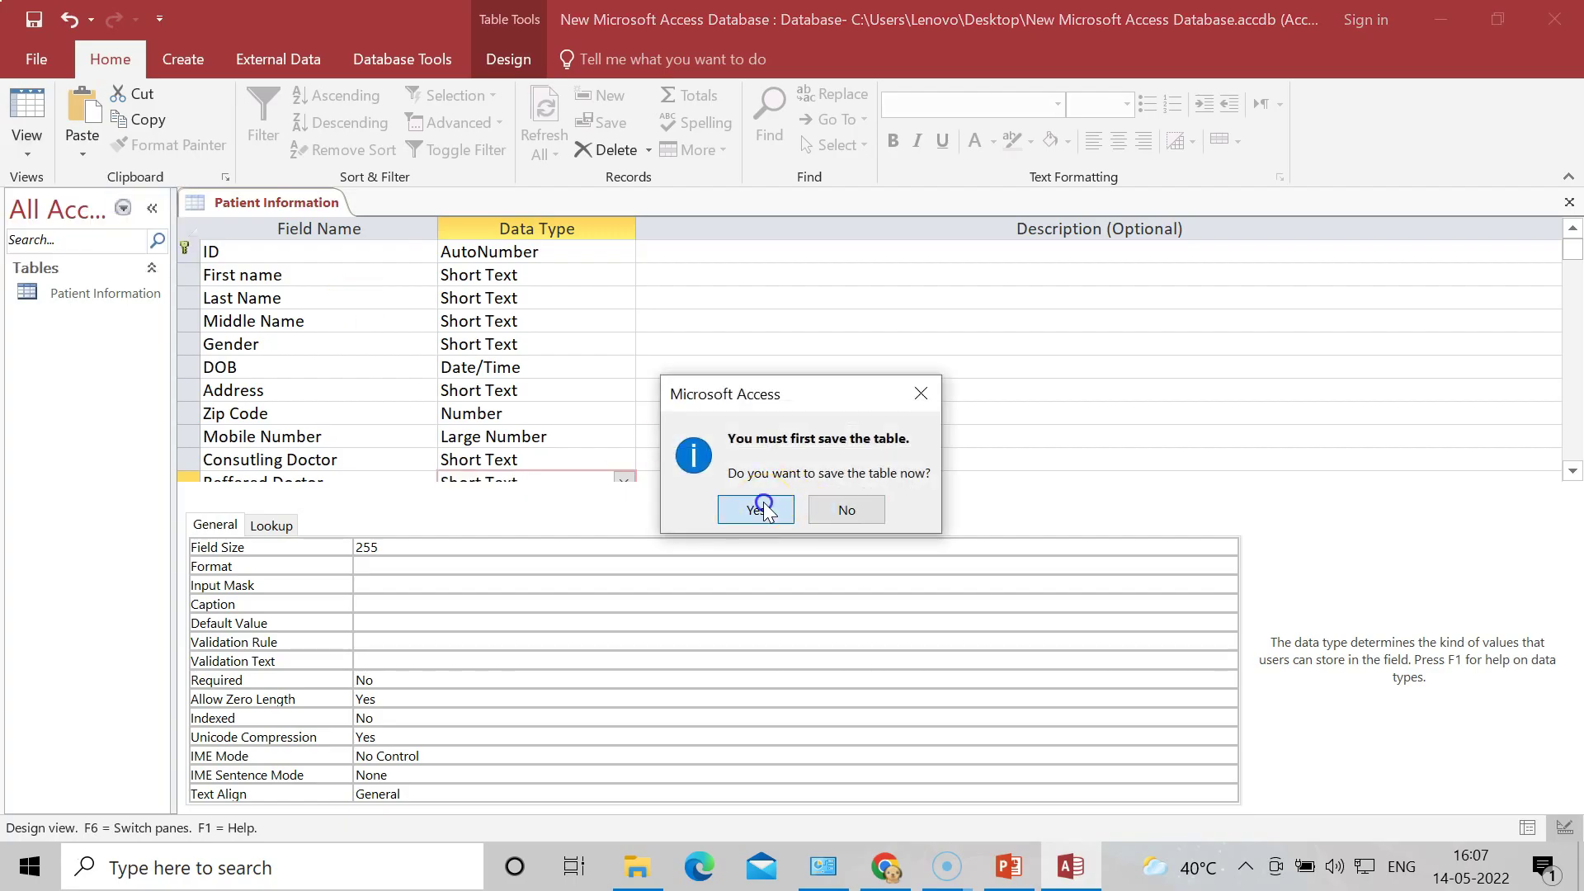
{"action": "left_click", "coordinate": [756, 510]}
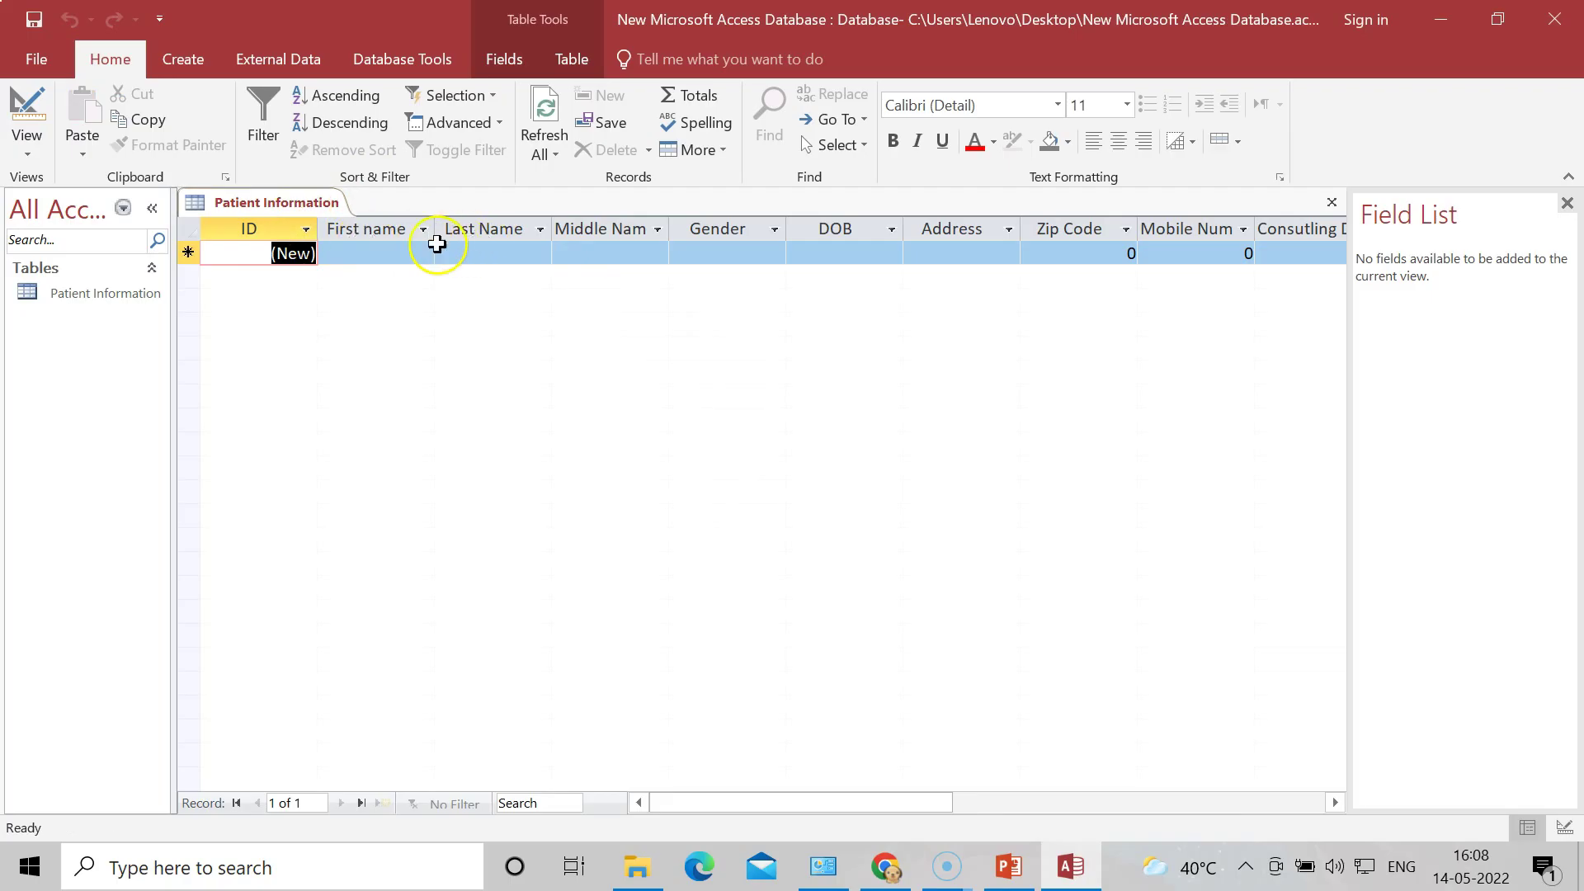
Step: Enter the first patient's first, last and middle names in the first row
{"action": "left_click", "coordinate": [384, 253]}
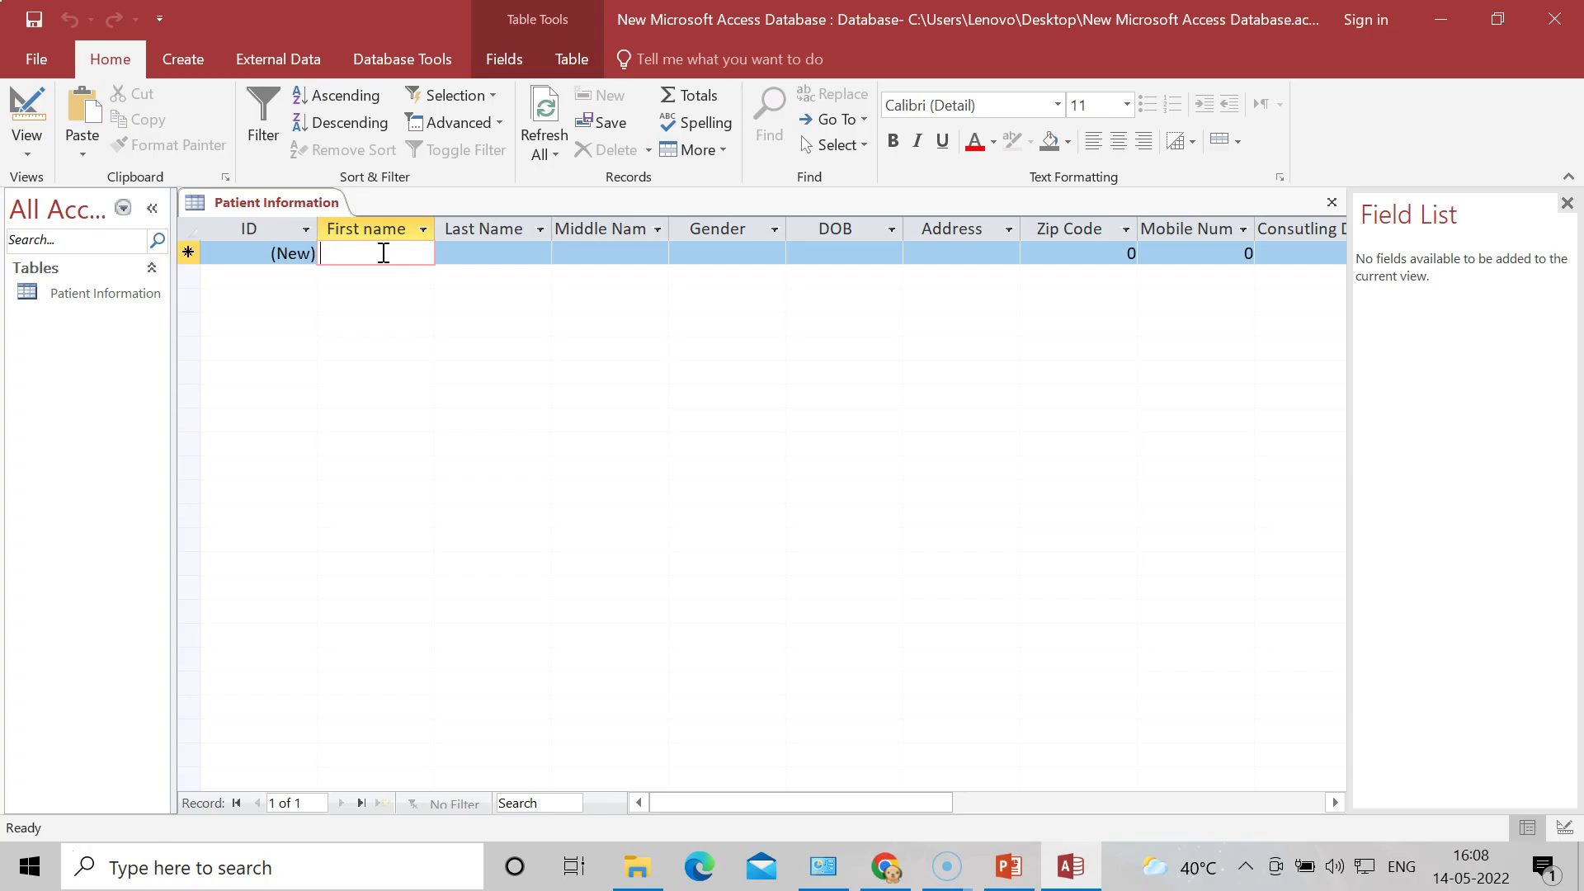
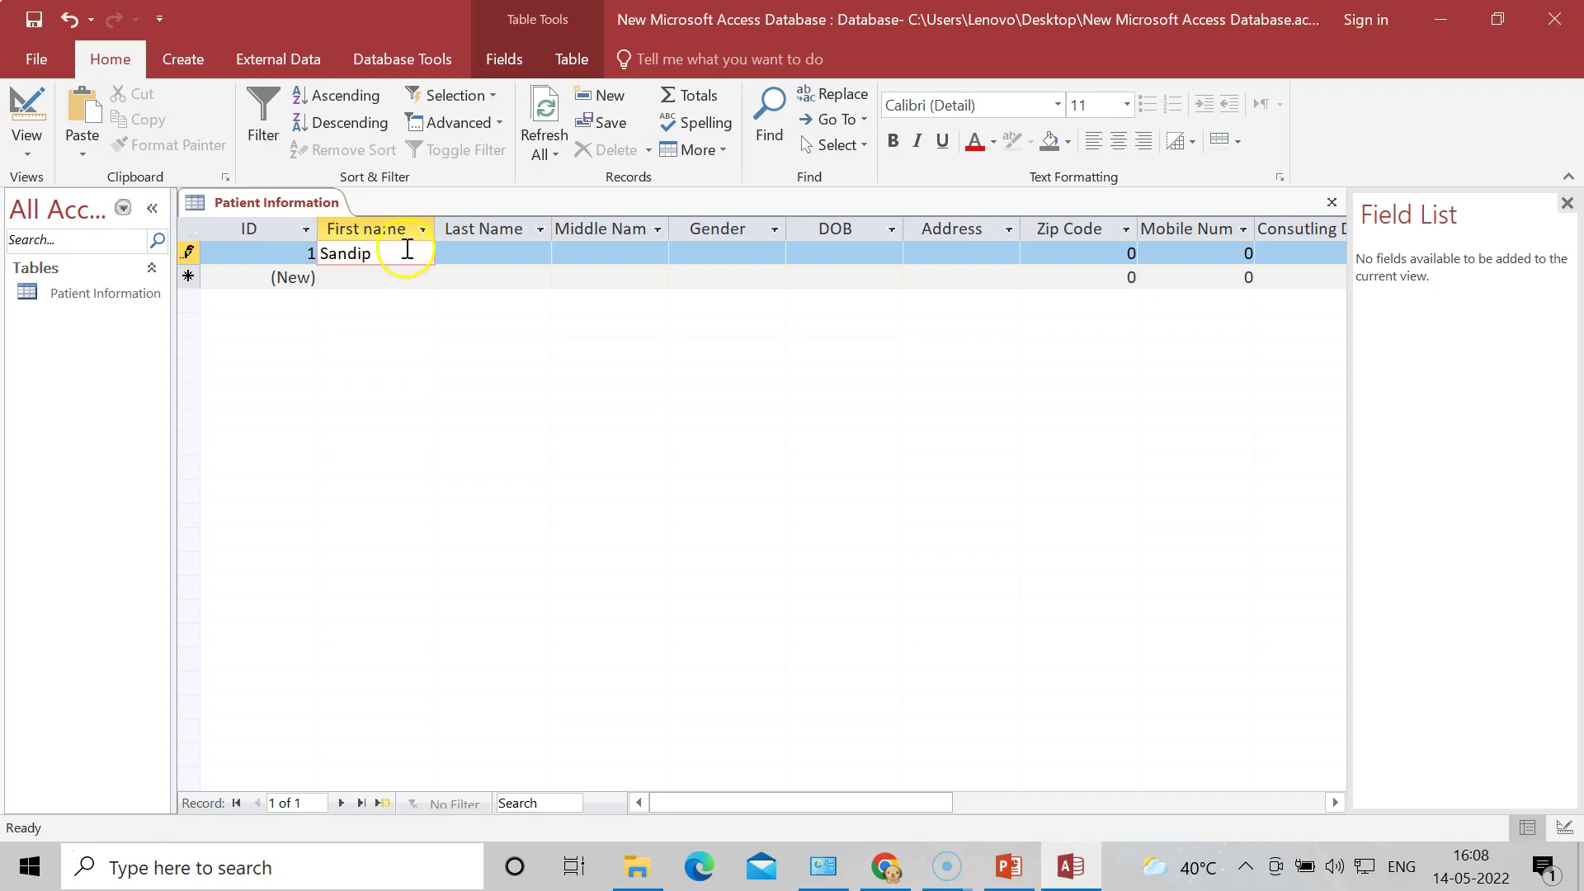
{"action": "left_click", "coordinate": [486, 251]}
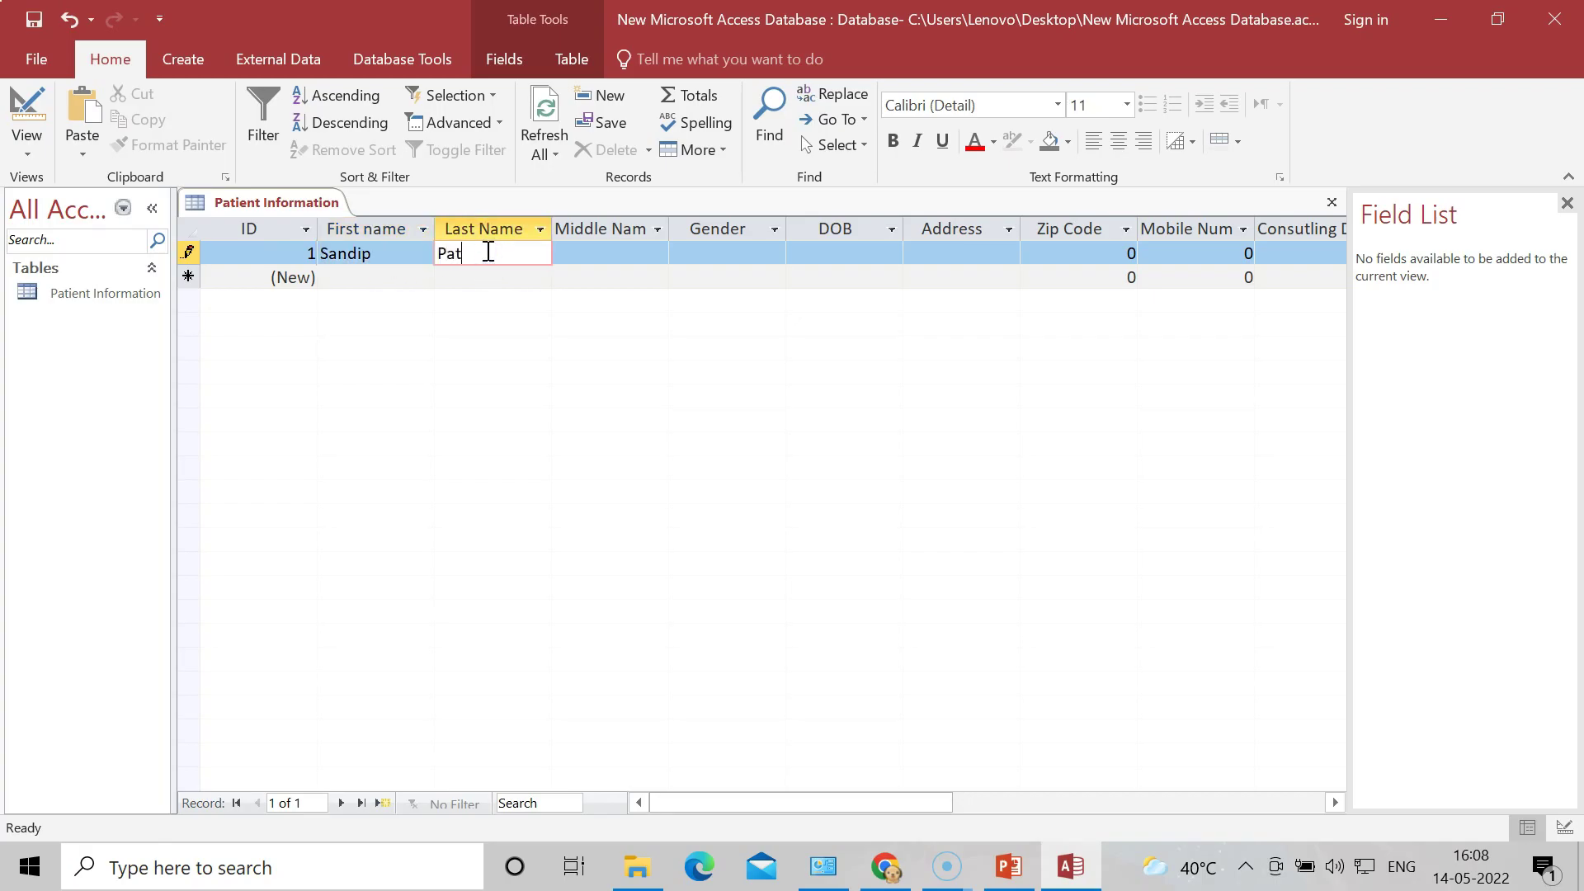
{"action": "left_click", "coordinate": [584, 250]}
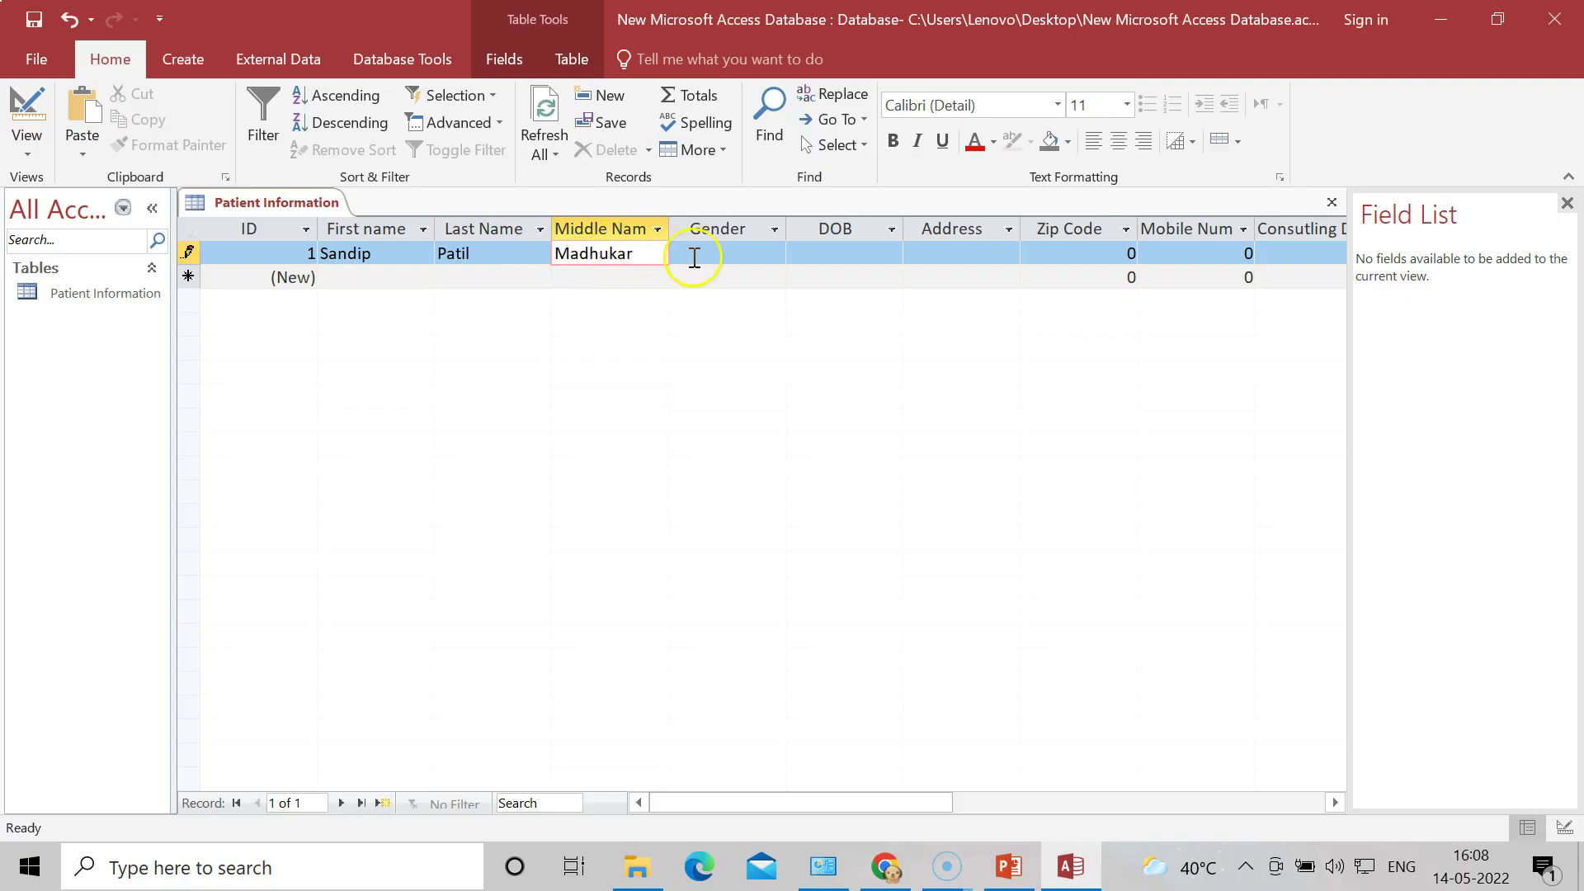
Step: Set Gender to Male and pick the 10th in the DOB date picker
{"action": "left_click", "coordinate": [747, 253]}
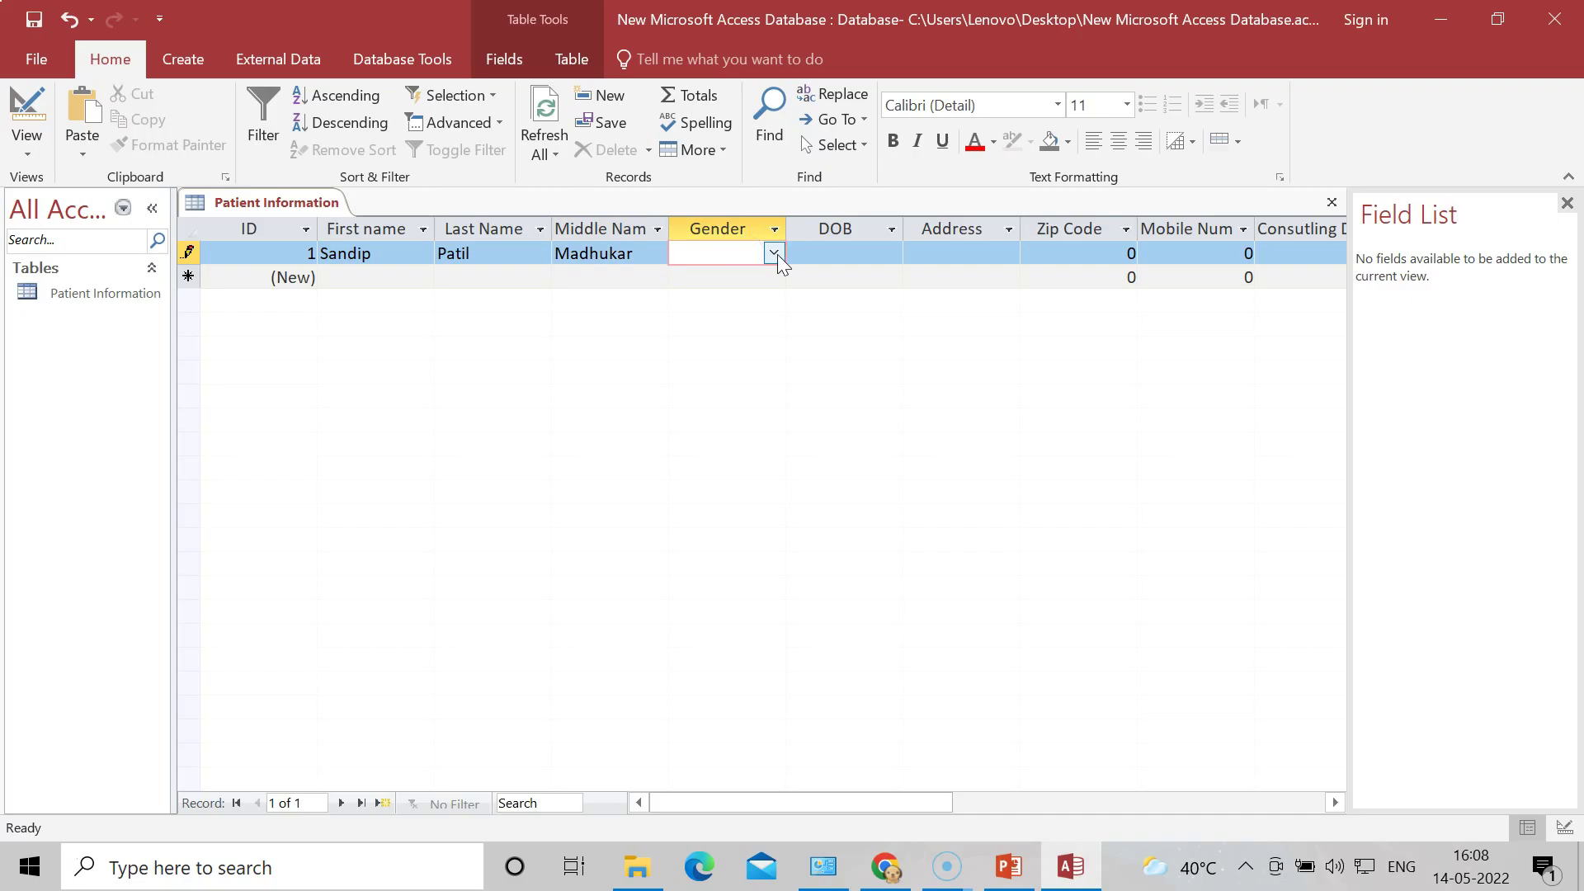
{"action": "left_click", "coordinate": [775, 253]}
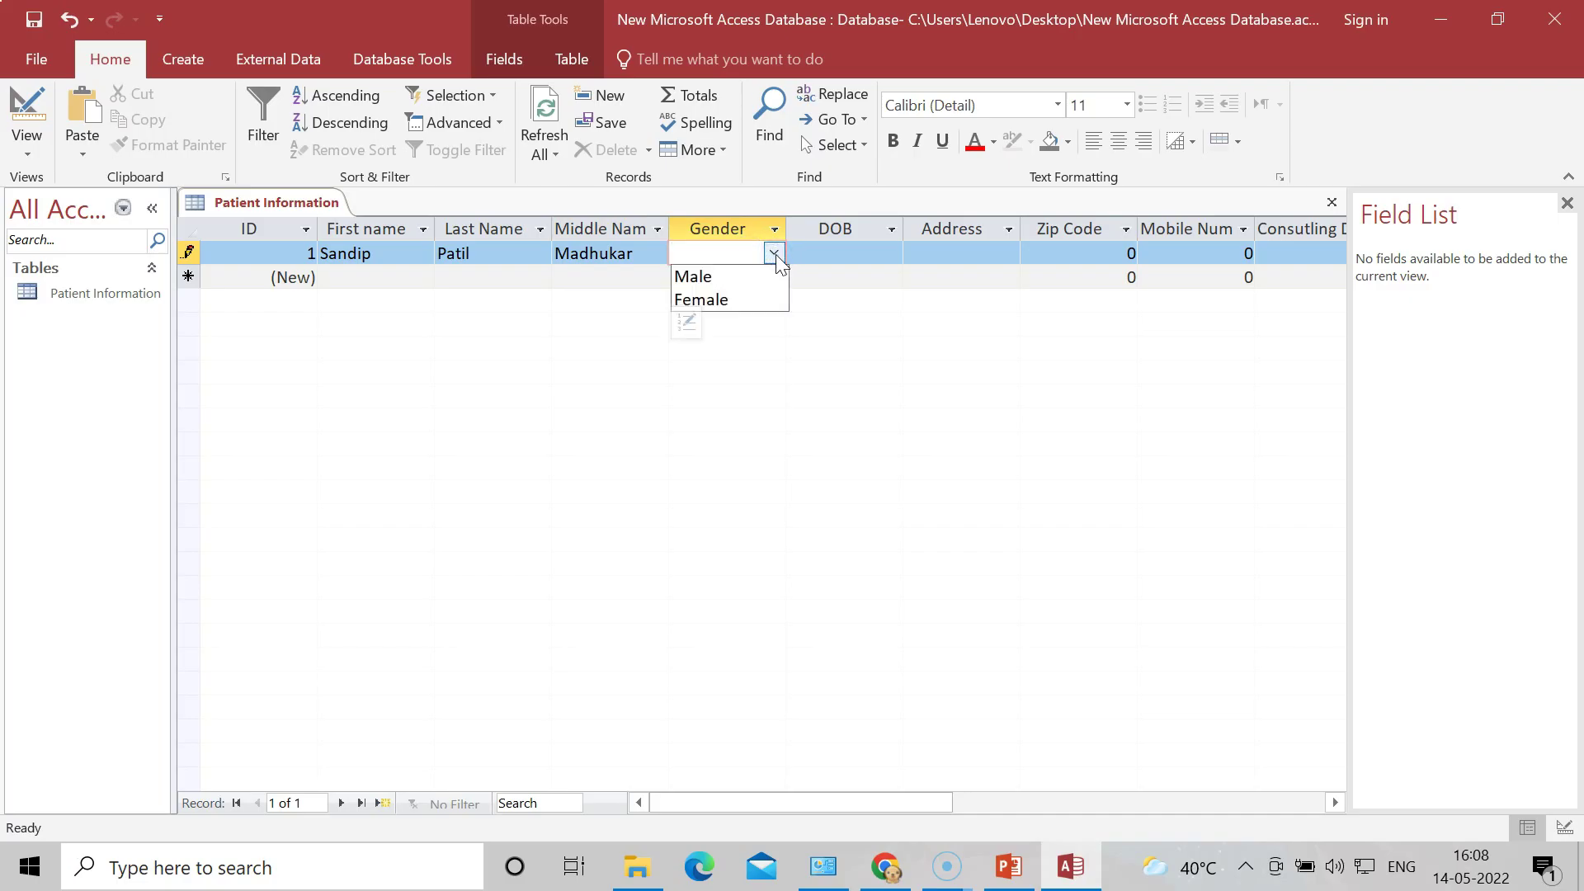
{"action": "left_click", "coordinate": [711, 277]}
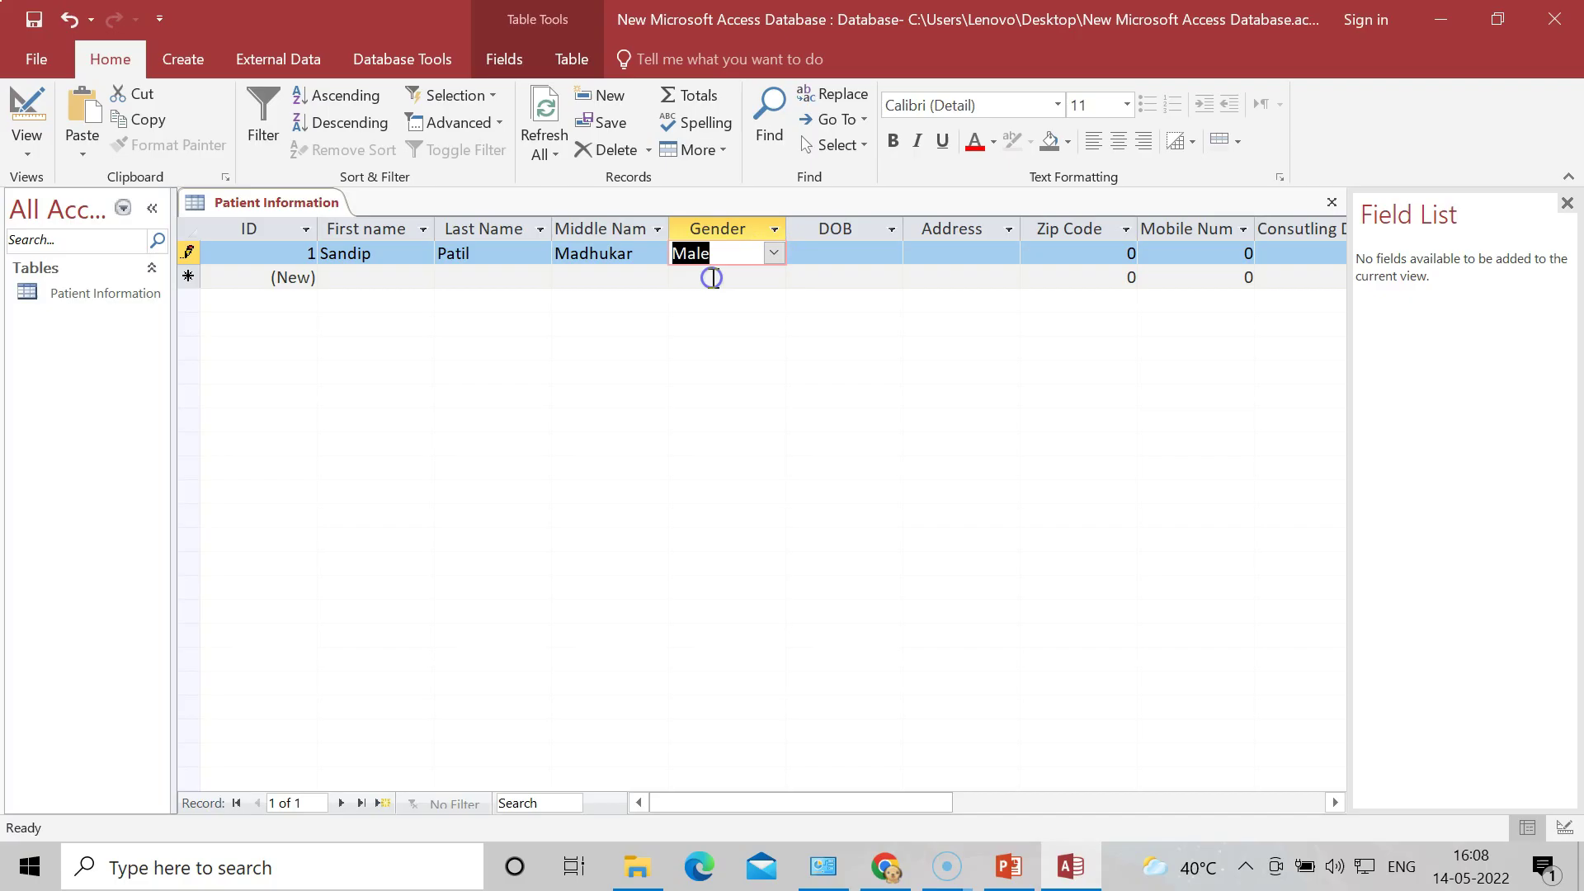
{"action": "left_click", "coordinate": [845, 251]}
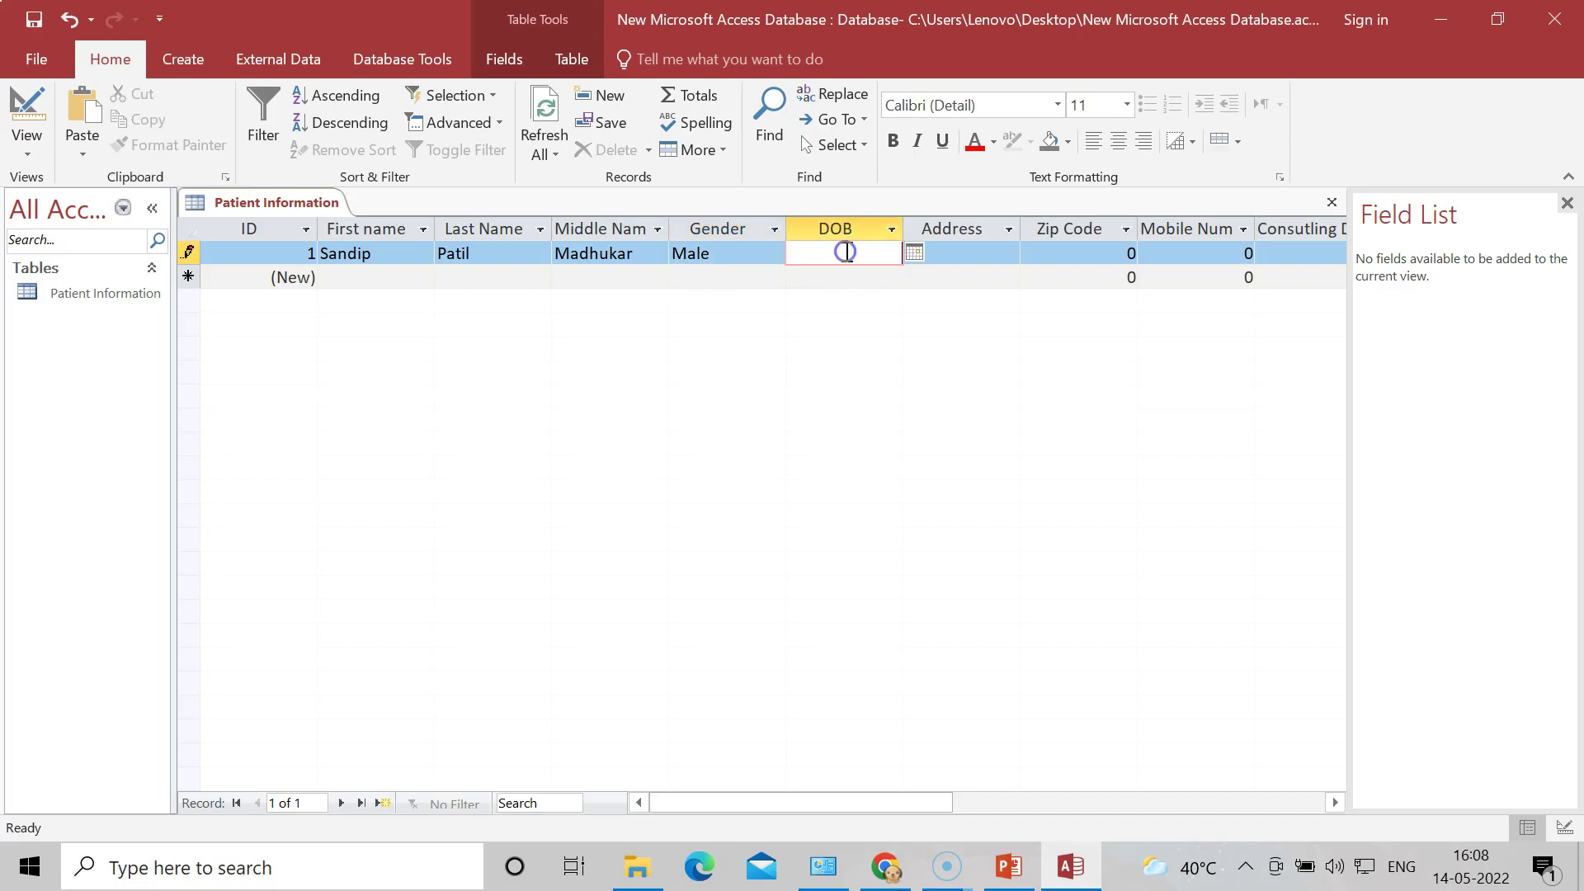
{"action": "left_click", "coordinate": [912, 254]}
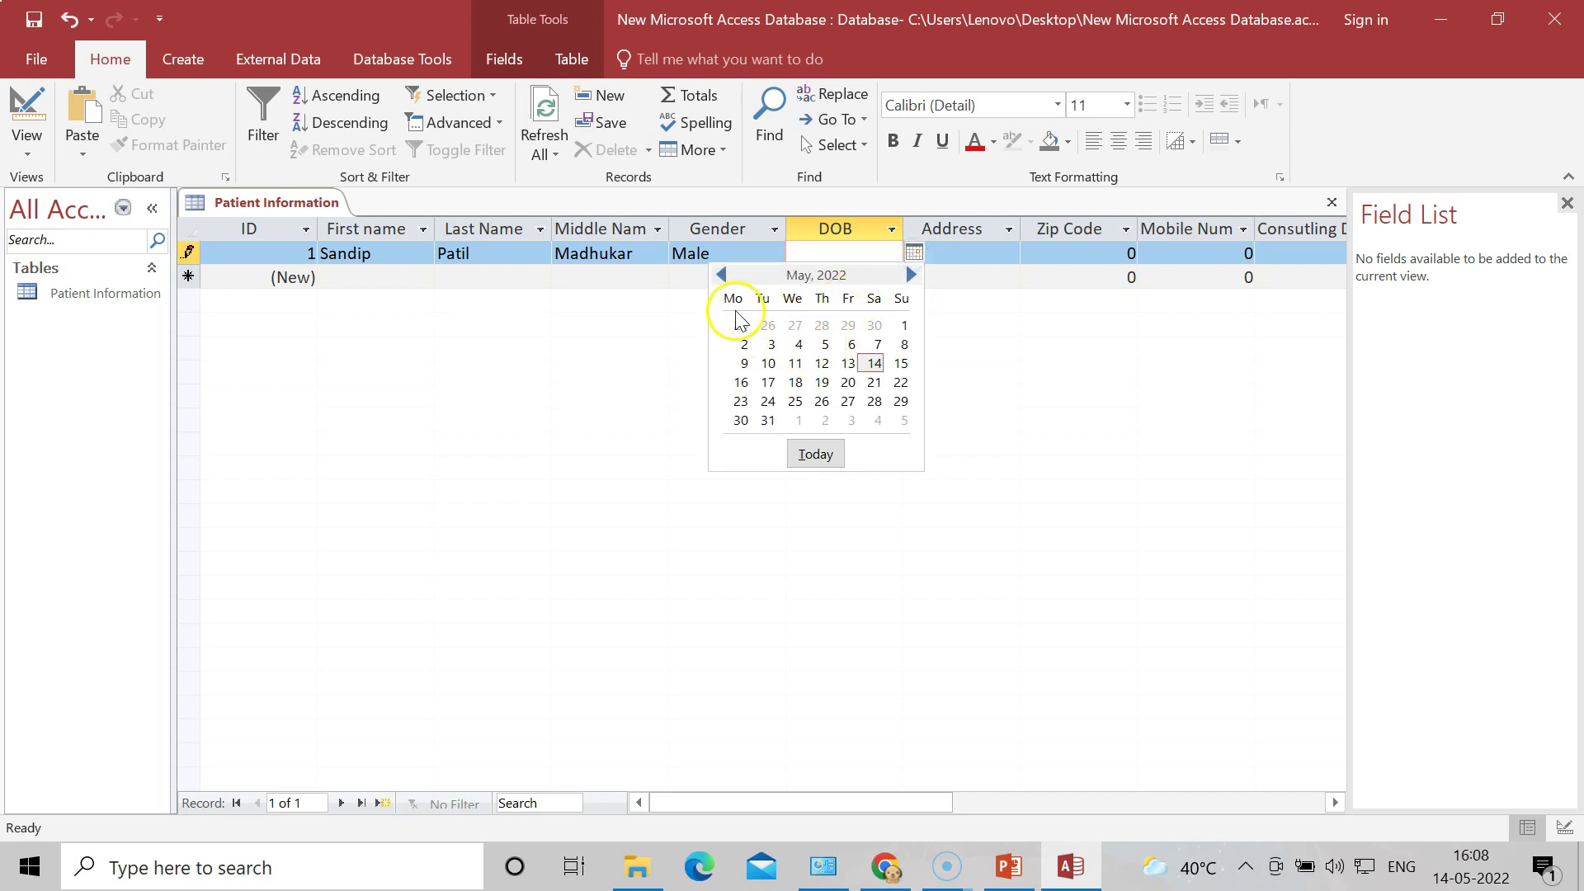
{"action": "left_click", "coordinate": [768, 364]}
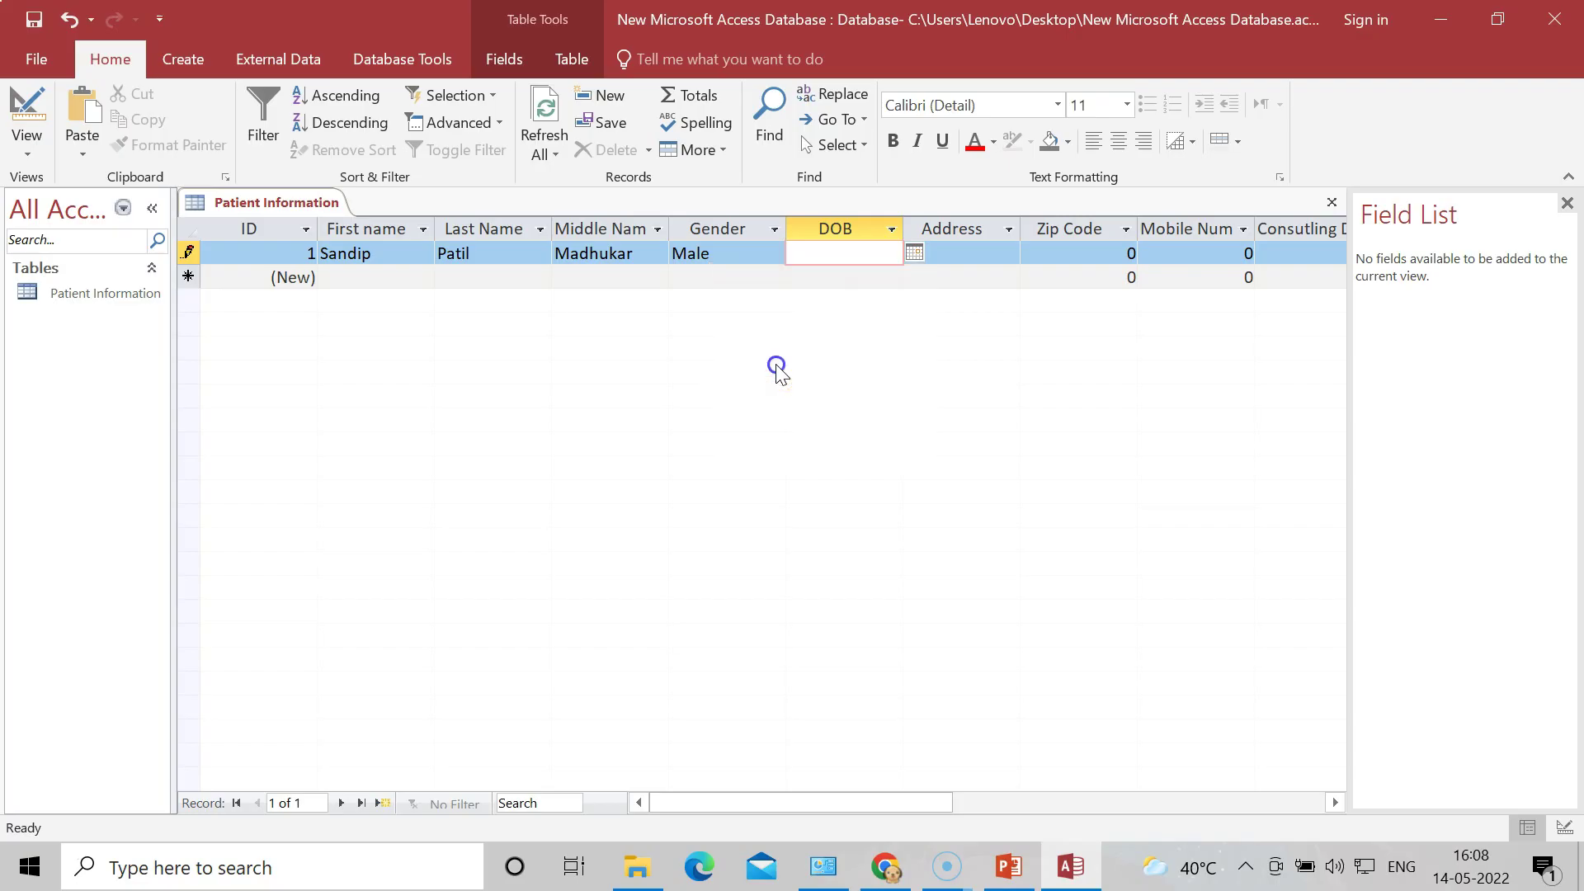
Step: Fill in the first patient's address, zip code and mobile number
{"action": "left_click", "coordinate": [977, 252]}
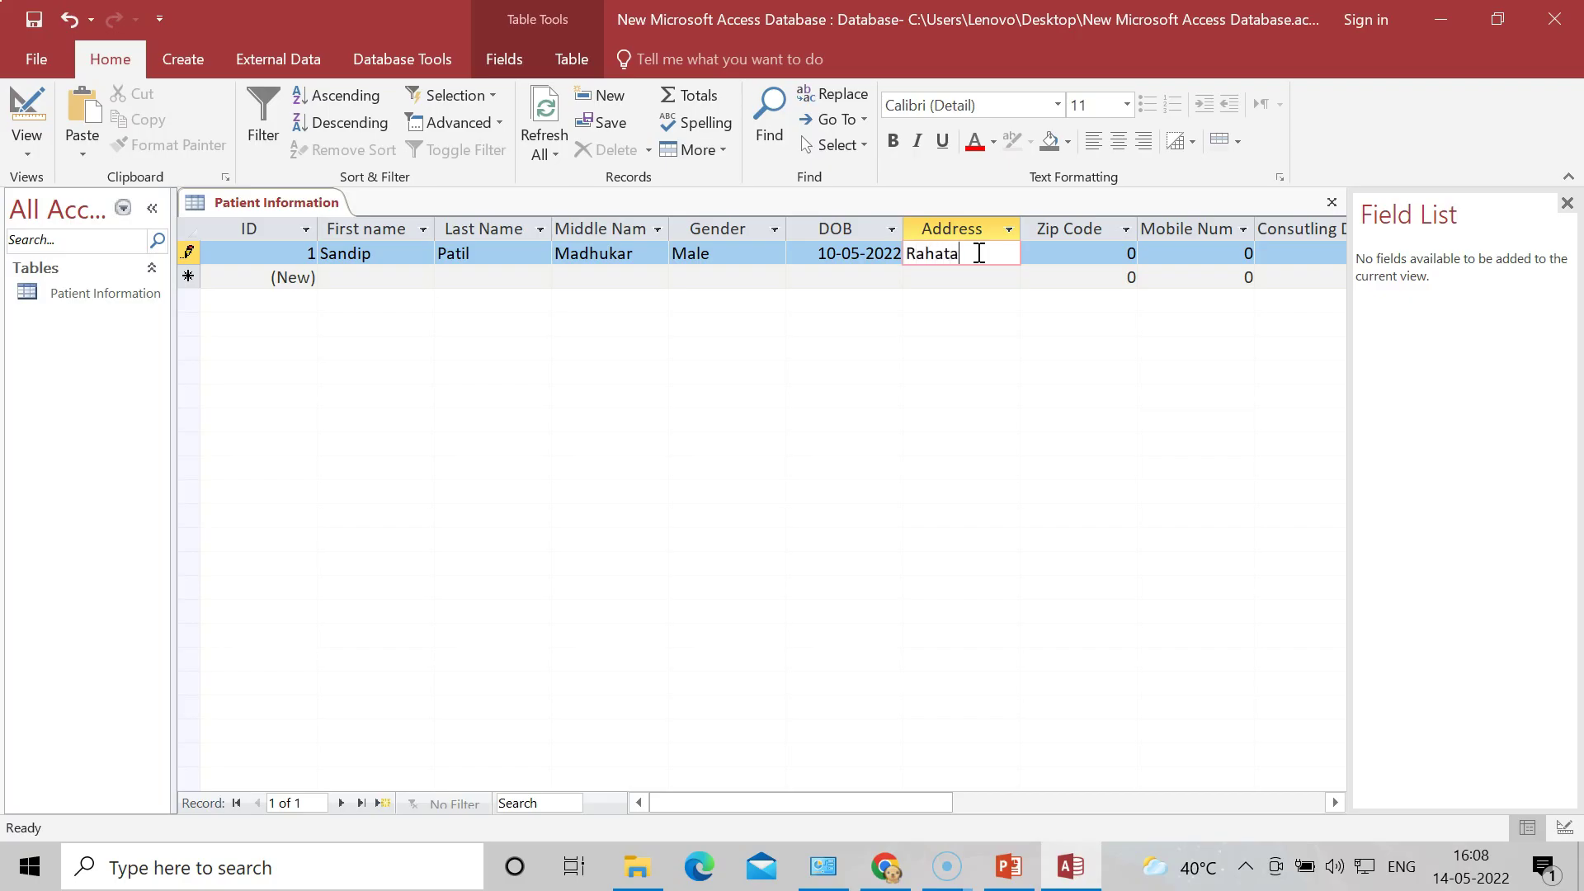
{"action": "left_click", "coordinate": [1061, 255]}
{"action": "left_click", "coordinate": [1135, 254]}
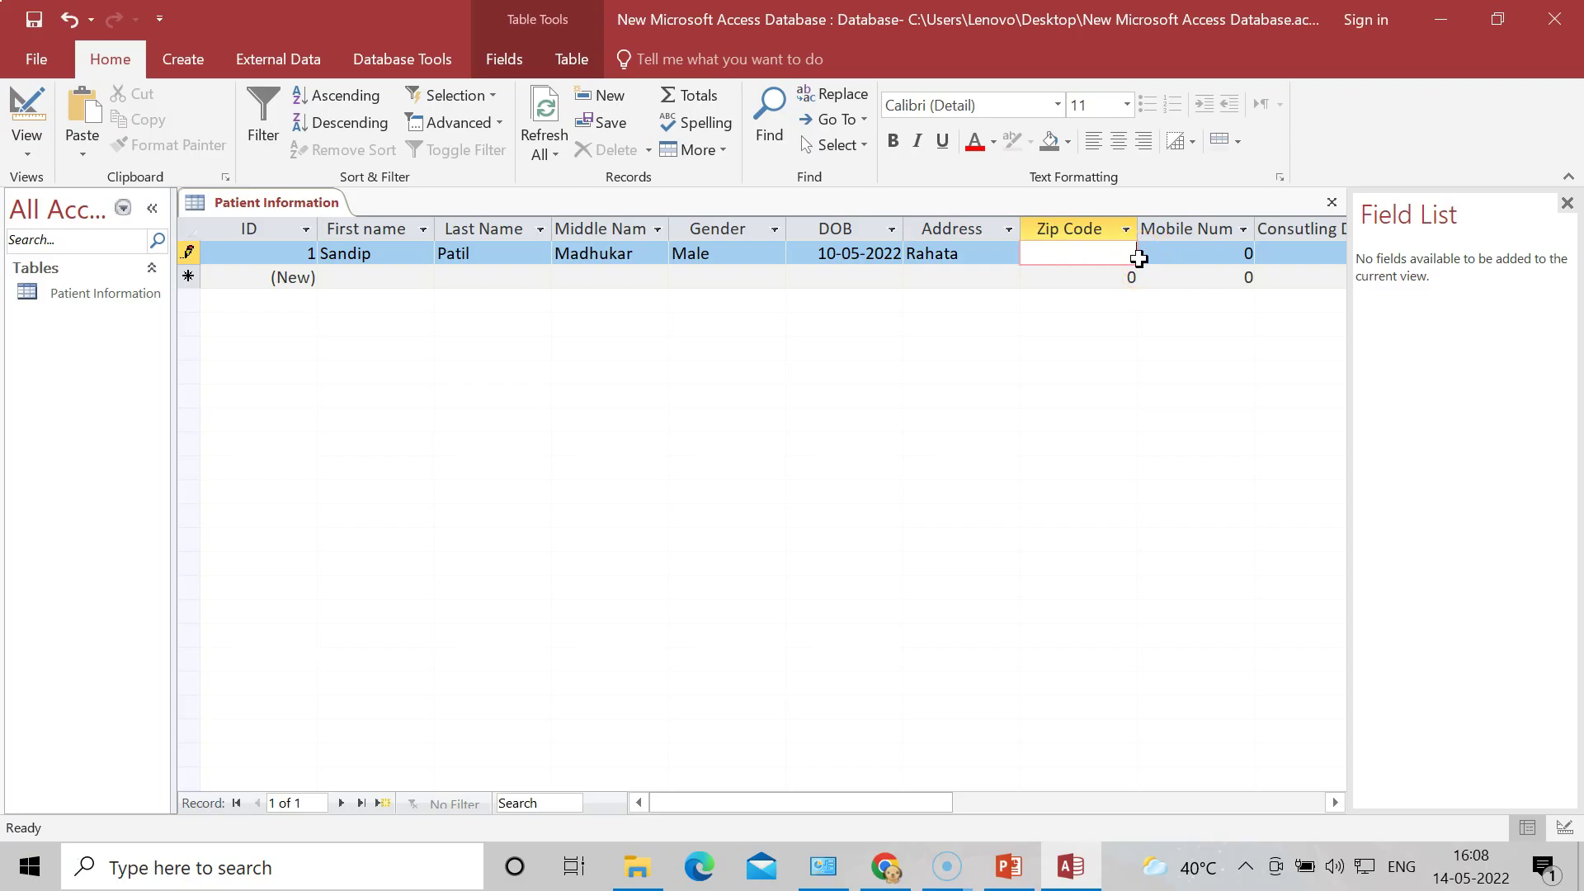
{"action": "type", "text": "414371"}
{"action": "left_click", "coordinate": [1175, 254]}
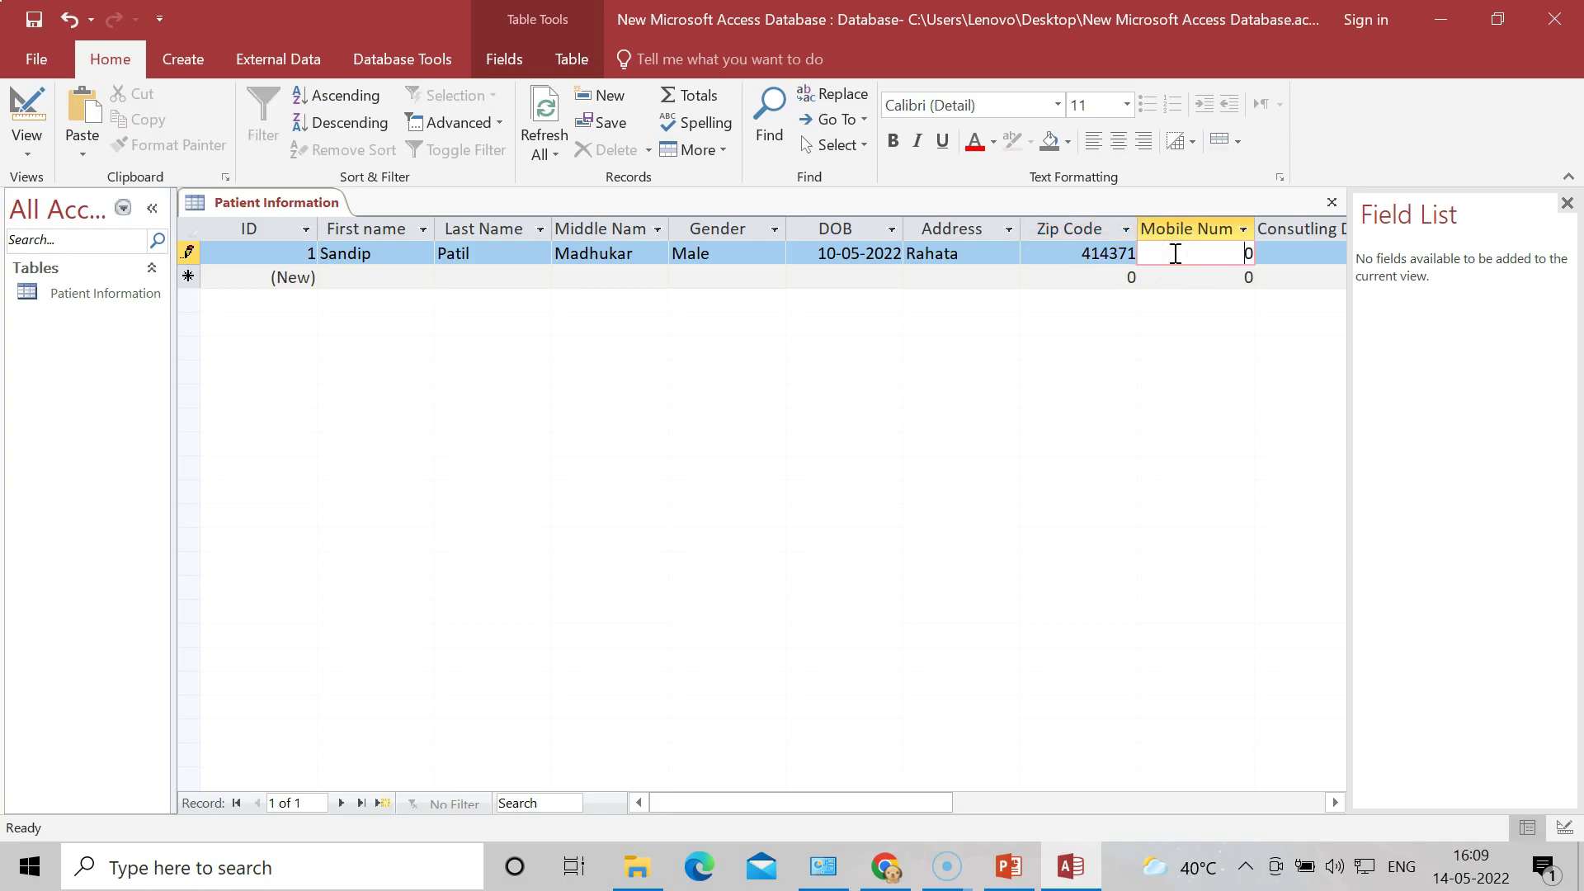
Step: Choose the first patient's Consulting Doctor and Reffered Doctor from their dropdown lists
{"action": "left_click", "coordinate": [1290, 252]}
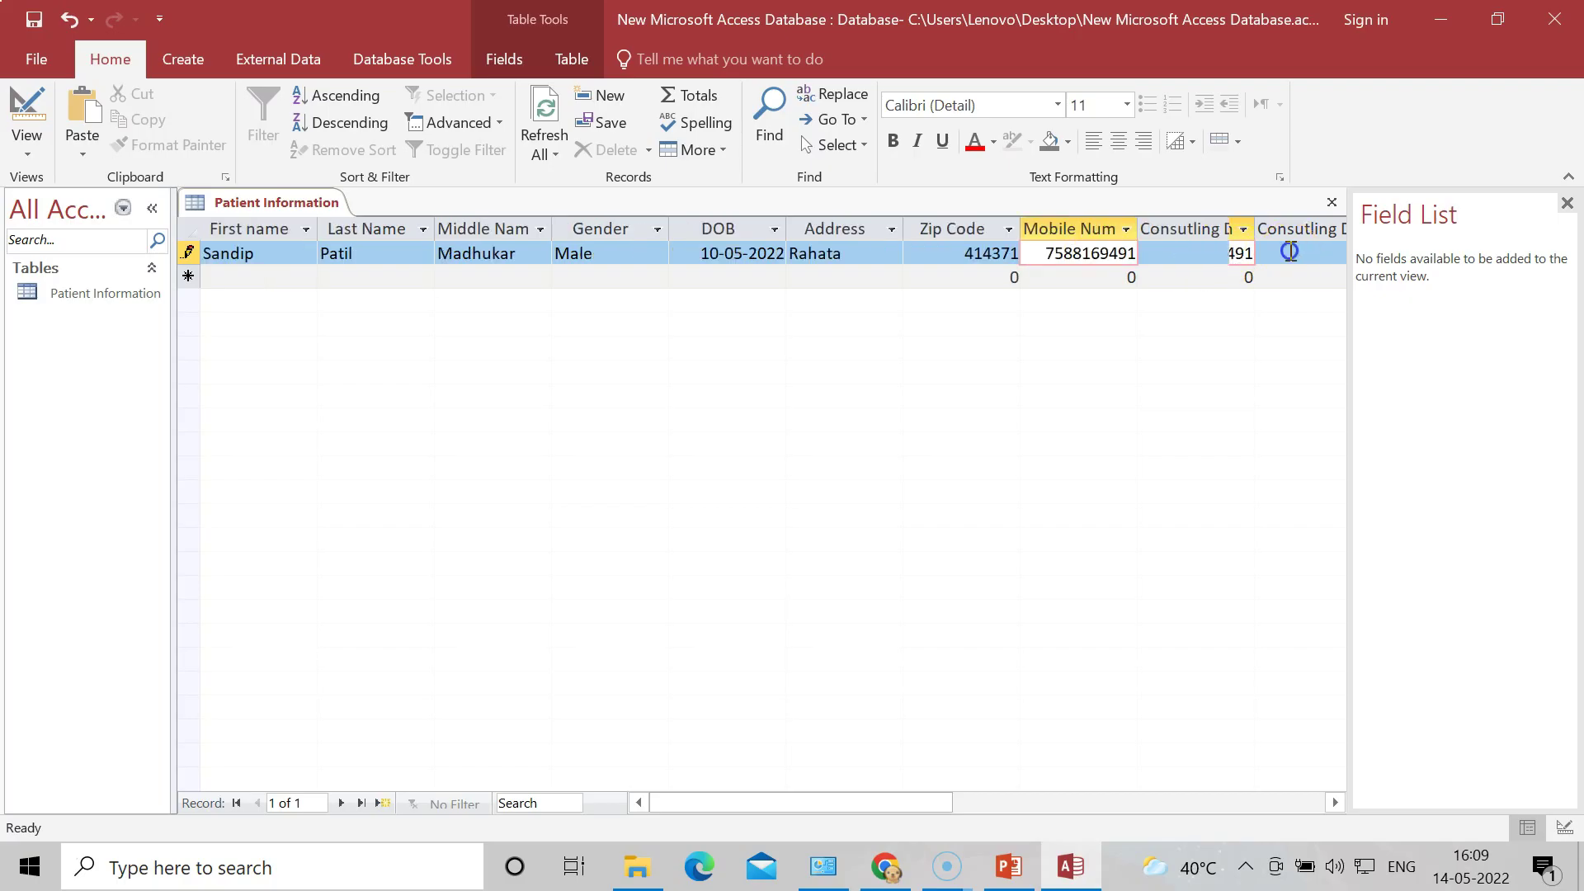
{"action": "left_click", "coordinate": [1244, 253]}
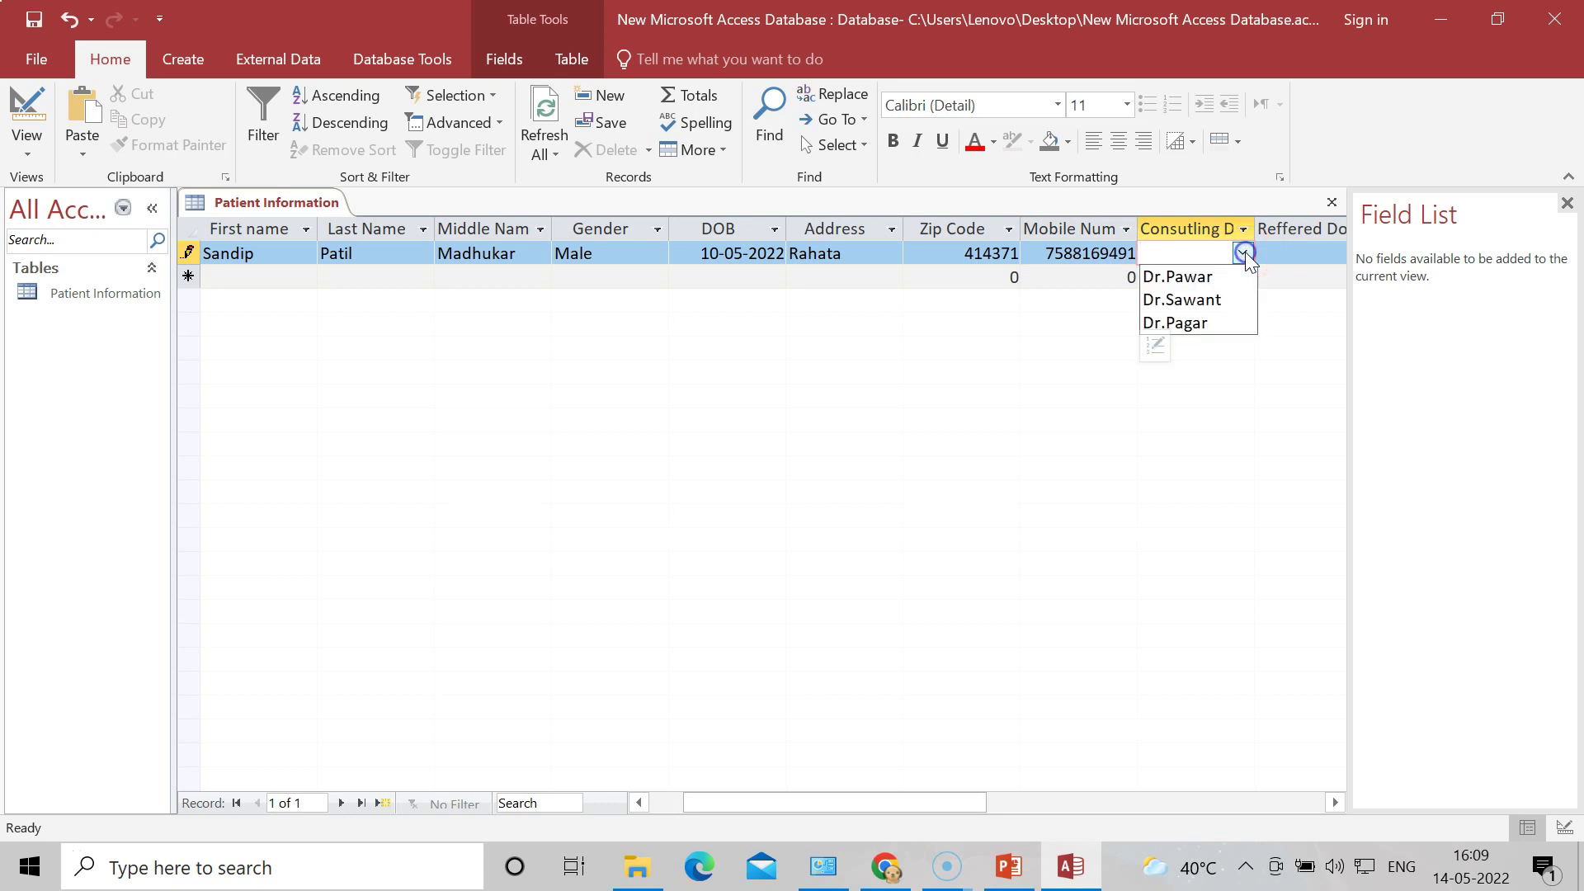
{"action": "left_click", "coordinate": [1217, 301]}
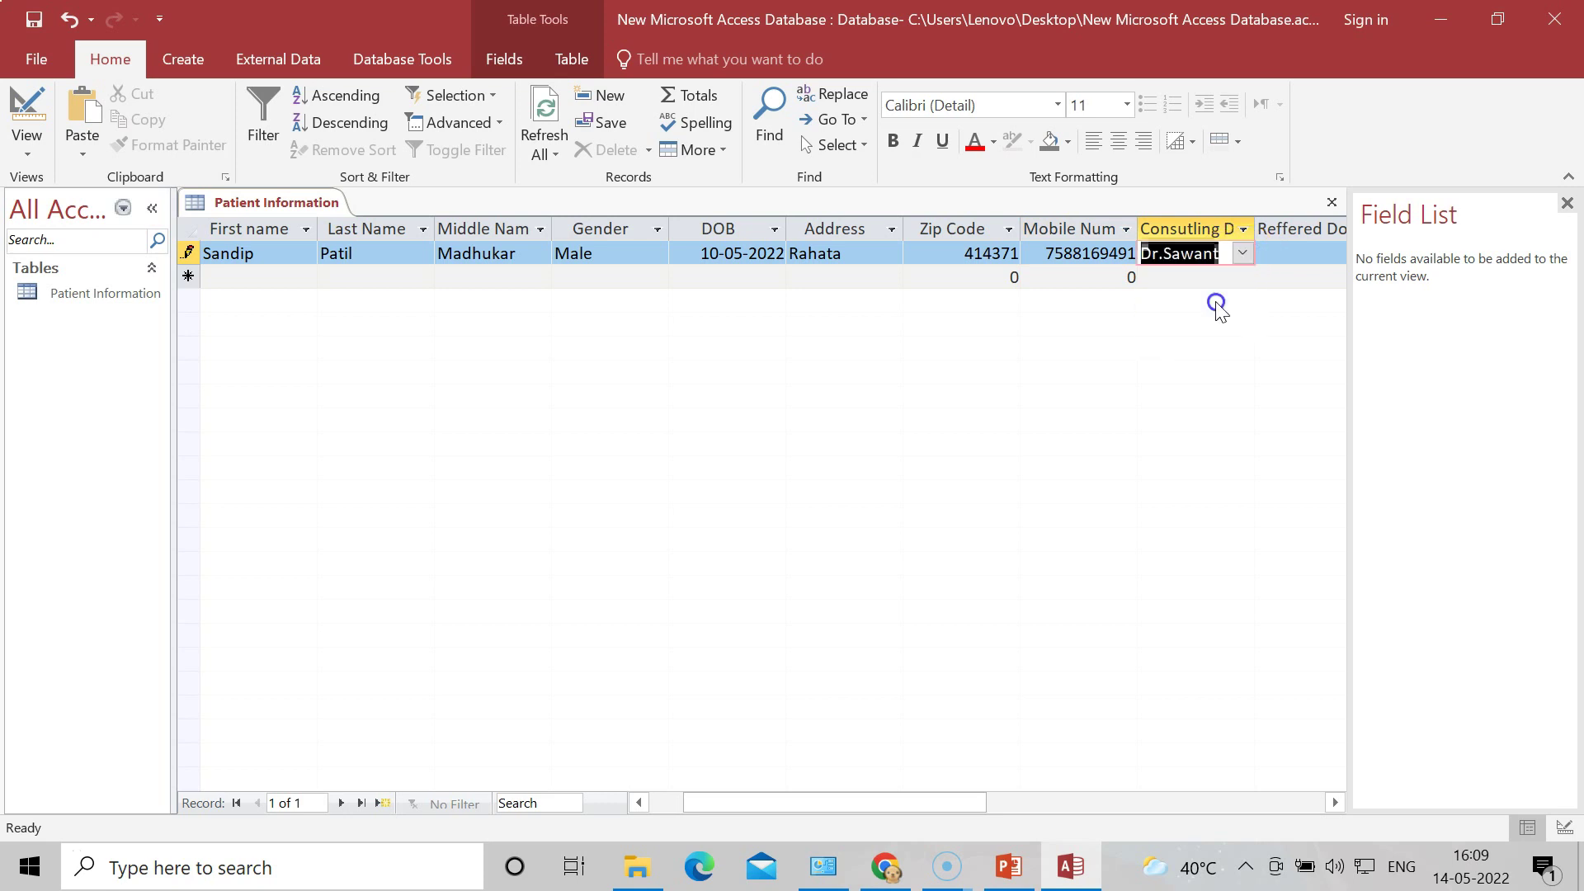
{"action": "left_click", "coordinate": [1289, 252]}
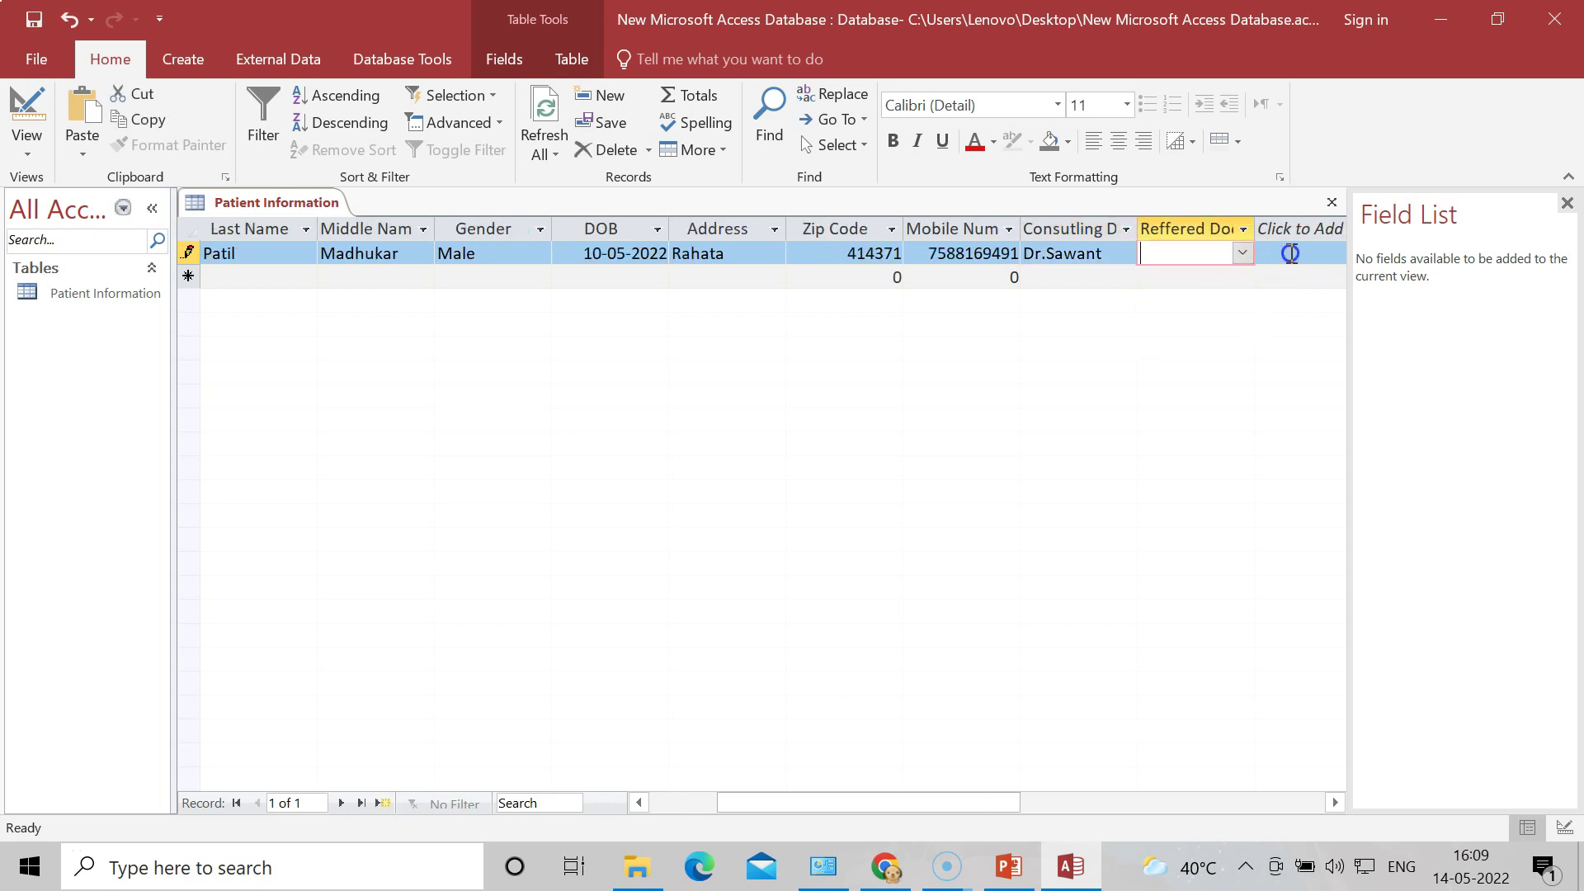
{"action": "left_click", "coordinate": [1244, 256]}
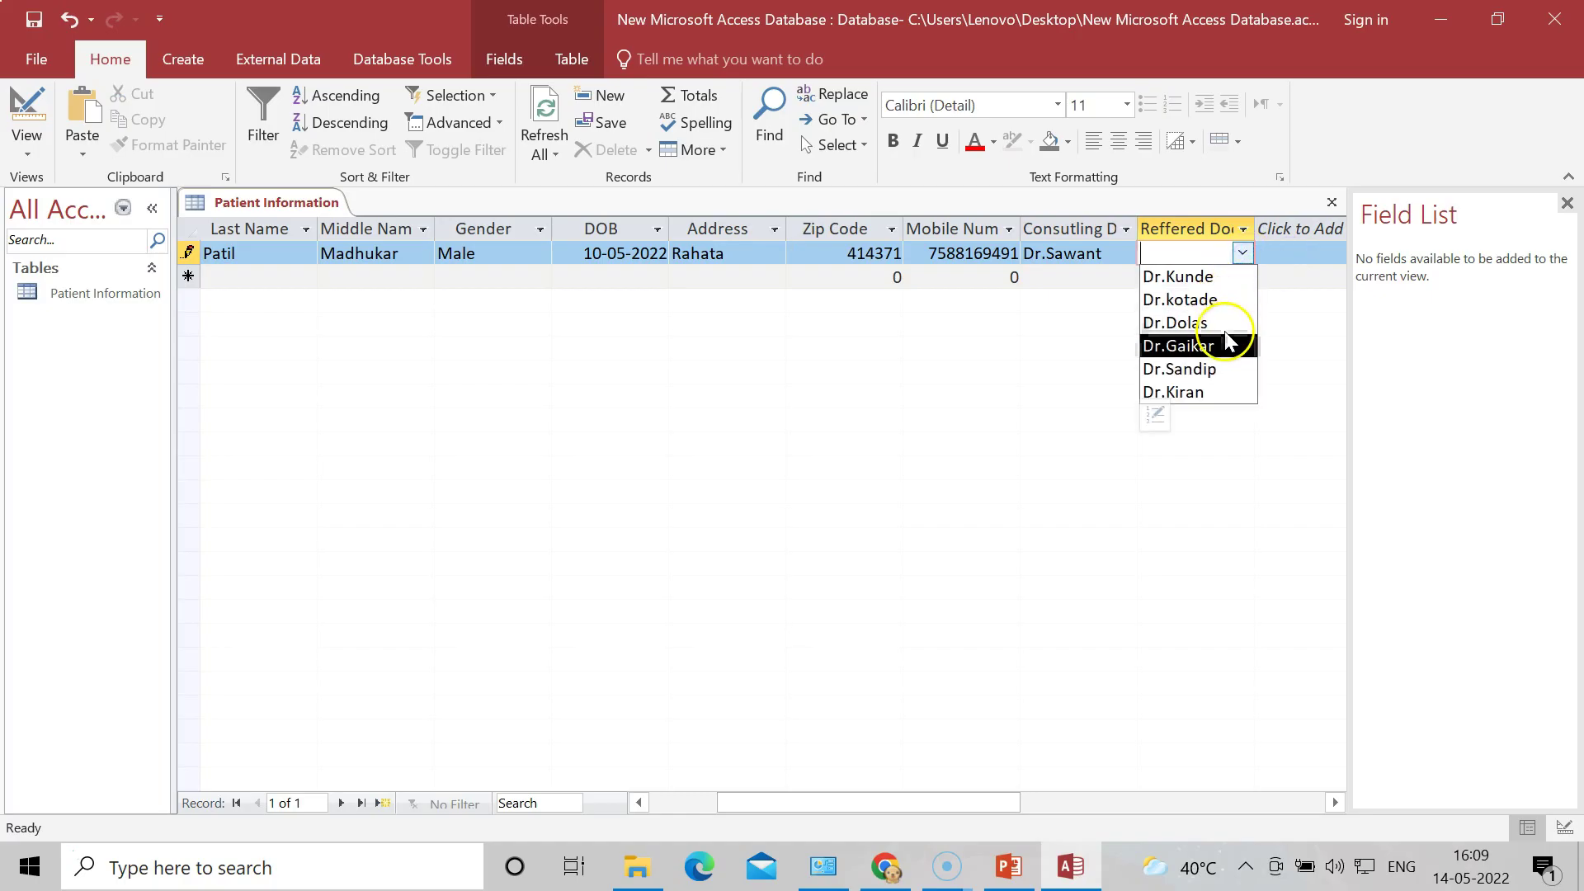
{"action": "left_click", "coordinate": [1213, 393]}
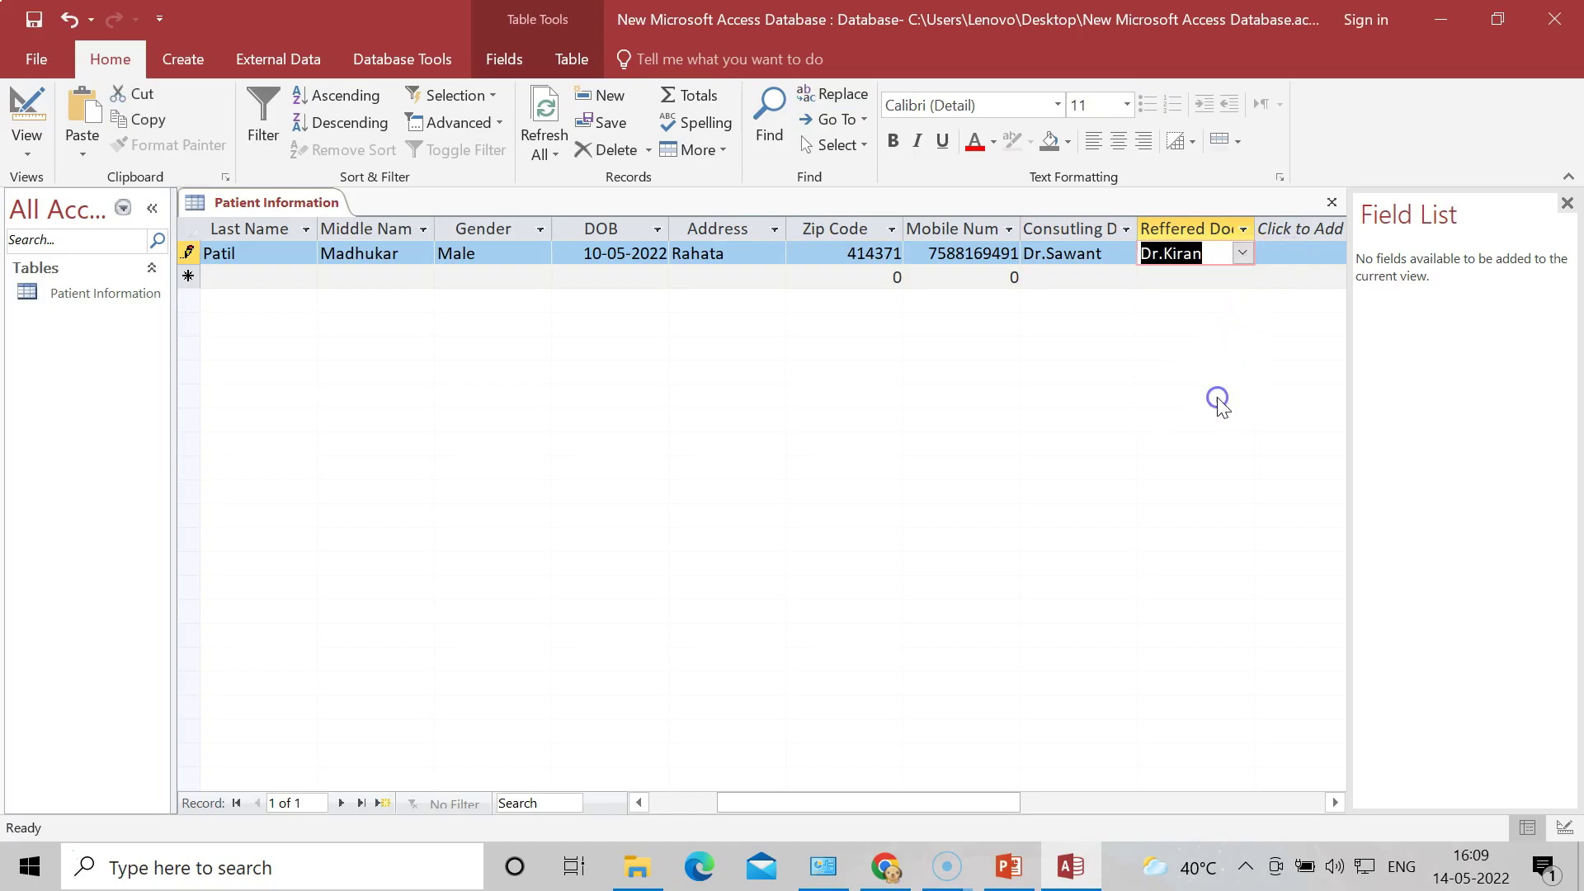
{"action": "left_click", "coordinate": [1296, 254]}
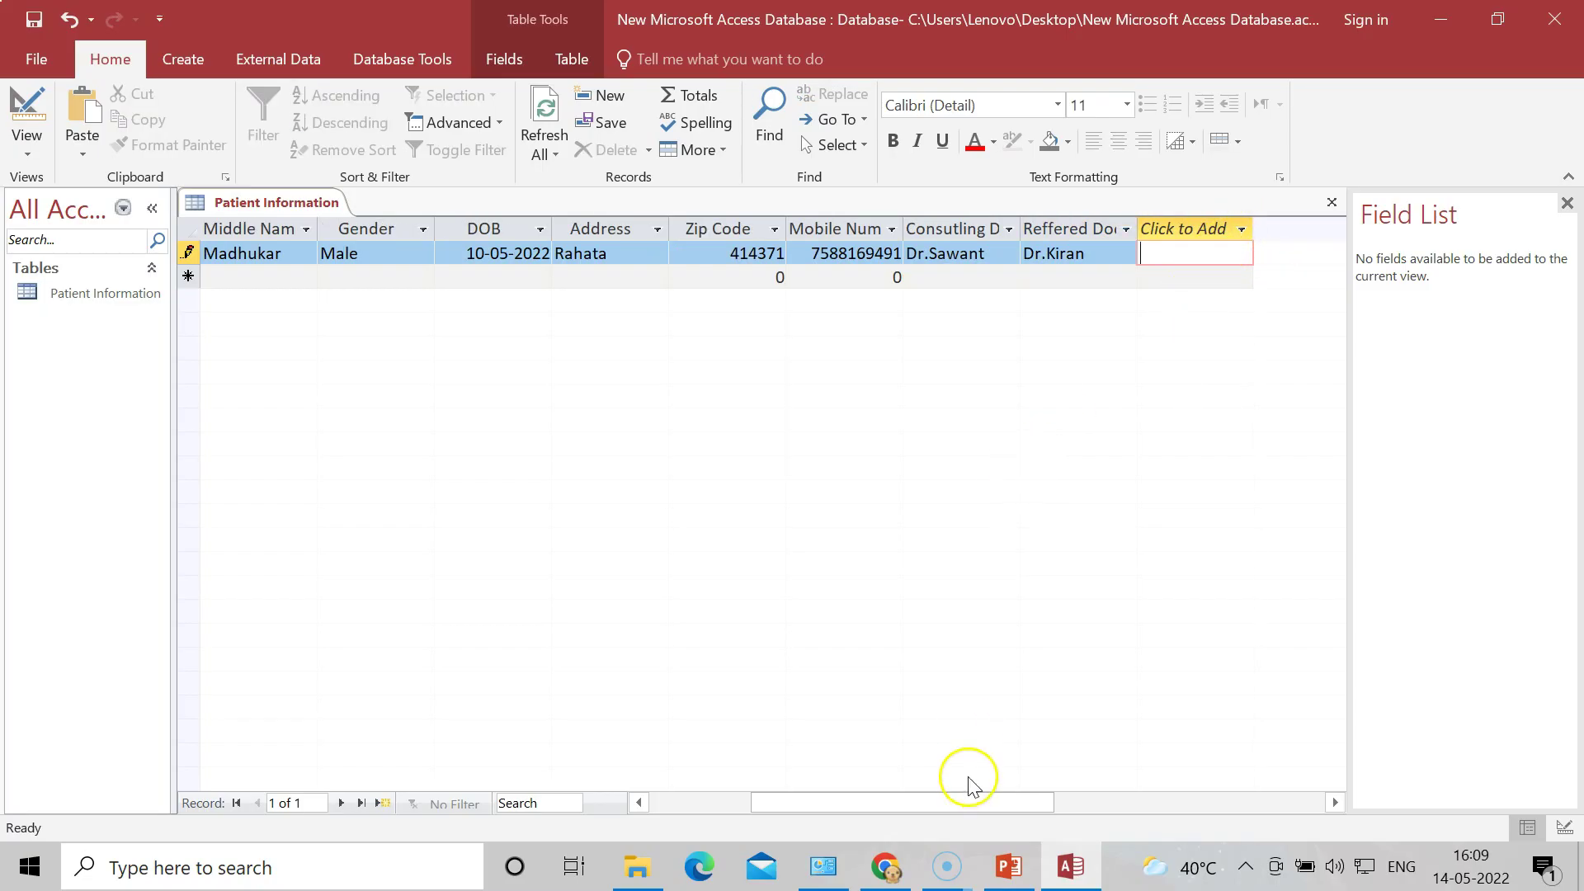
Step: Save the first record and move to the new row's First name cell for the next patient
{"action": "left_click_drag", "start_coordinate": [979, 807], "coordinate": [763, 813]}
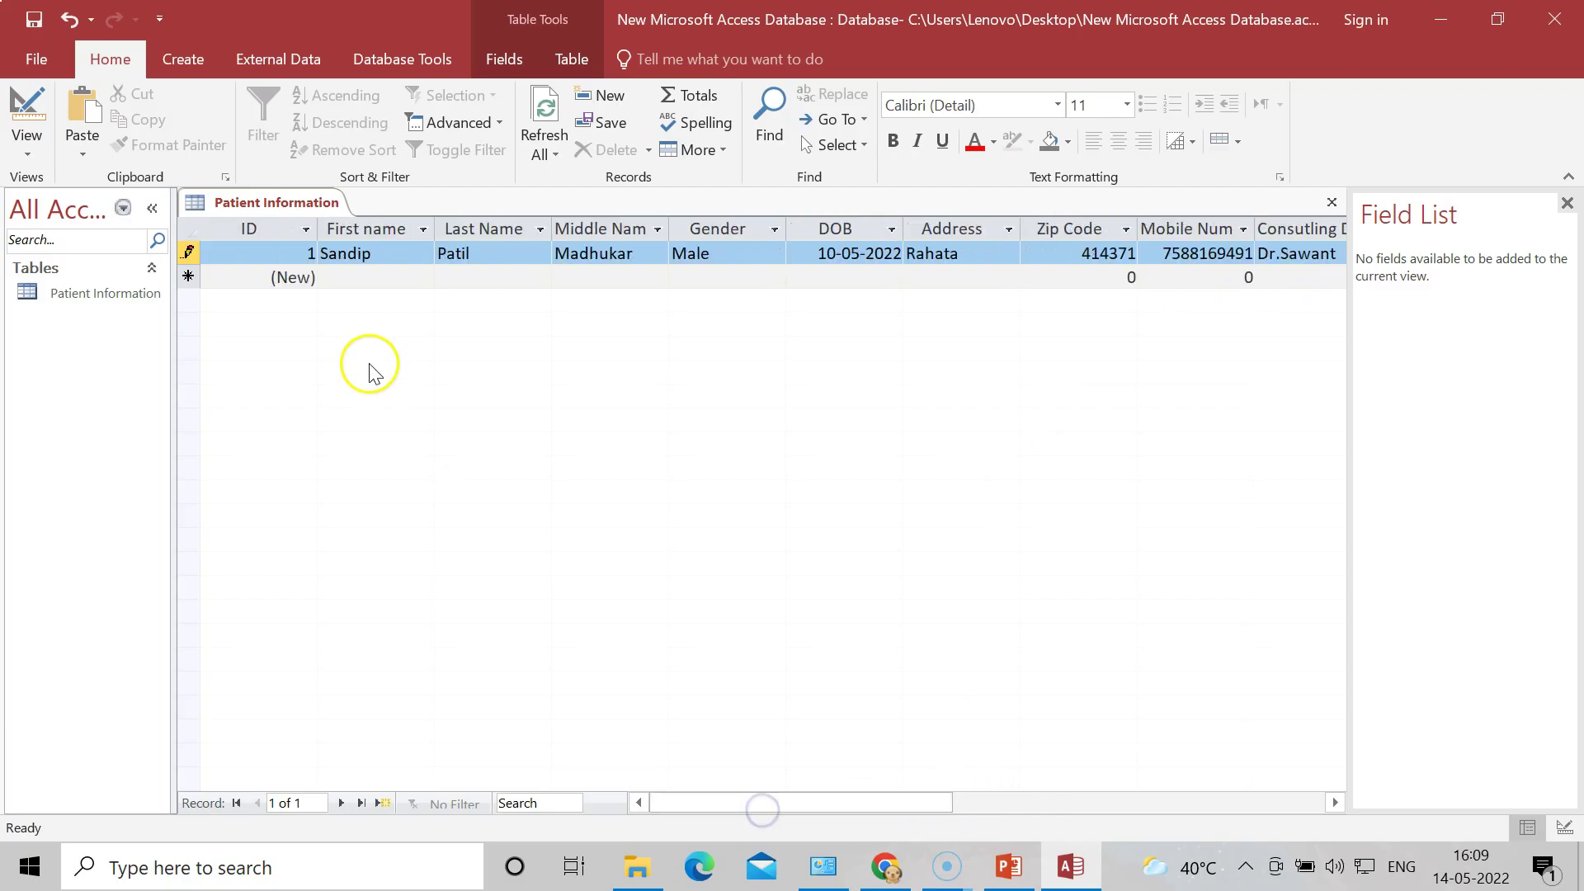
{"action": "left_click", "coordinate": [367, 278]}
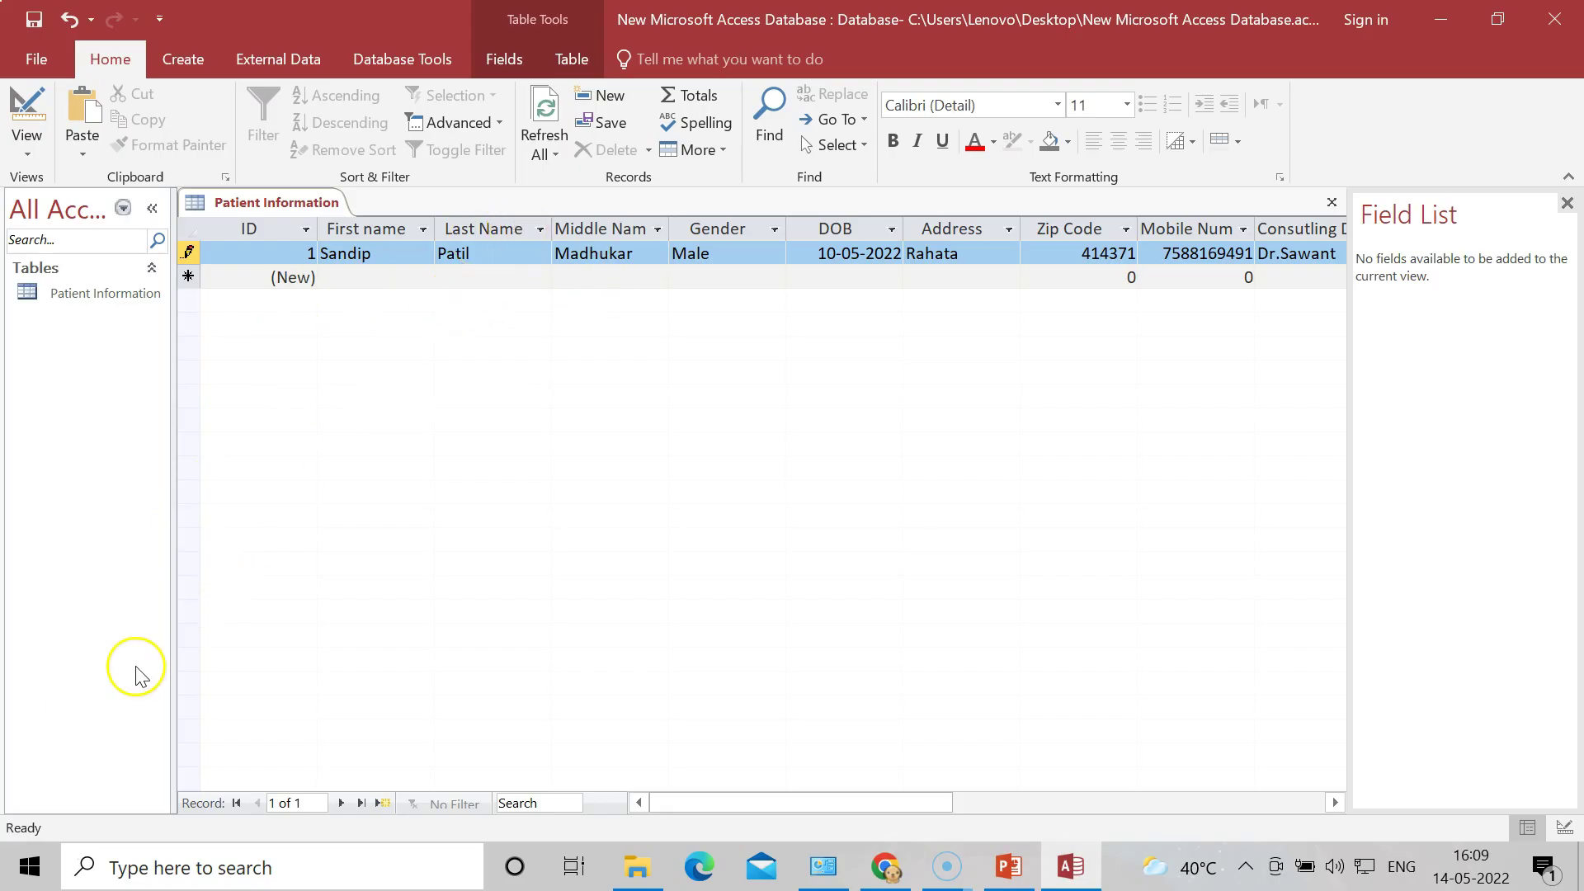
{"action": "left_click", "coordinate": [30, 854]}
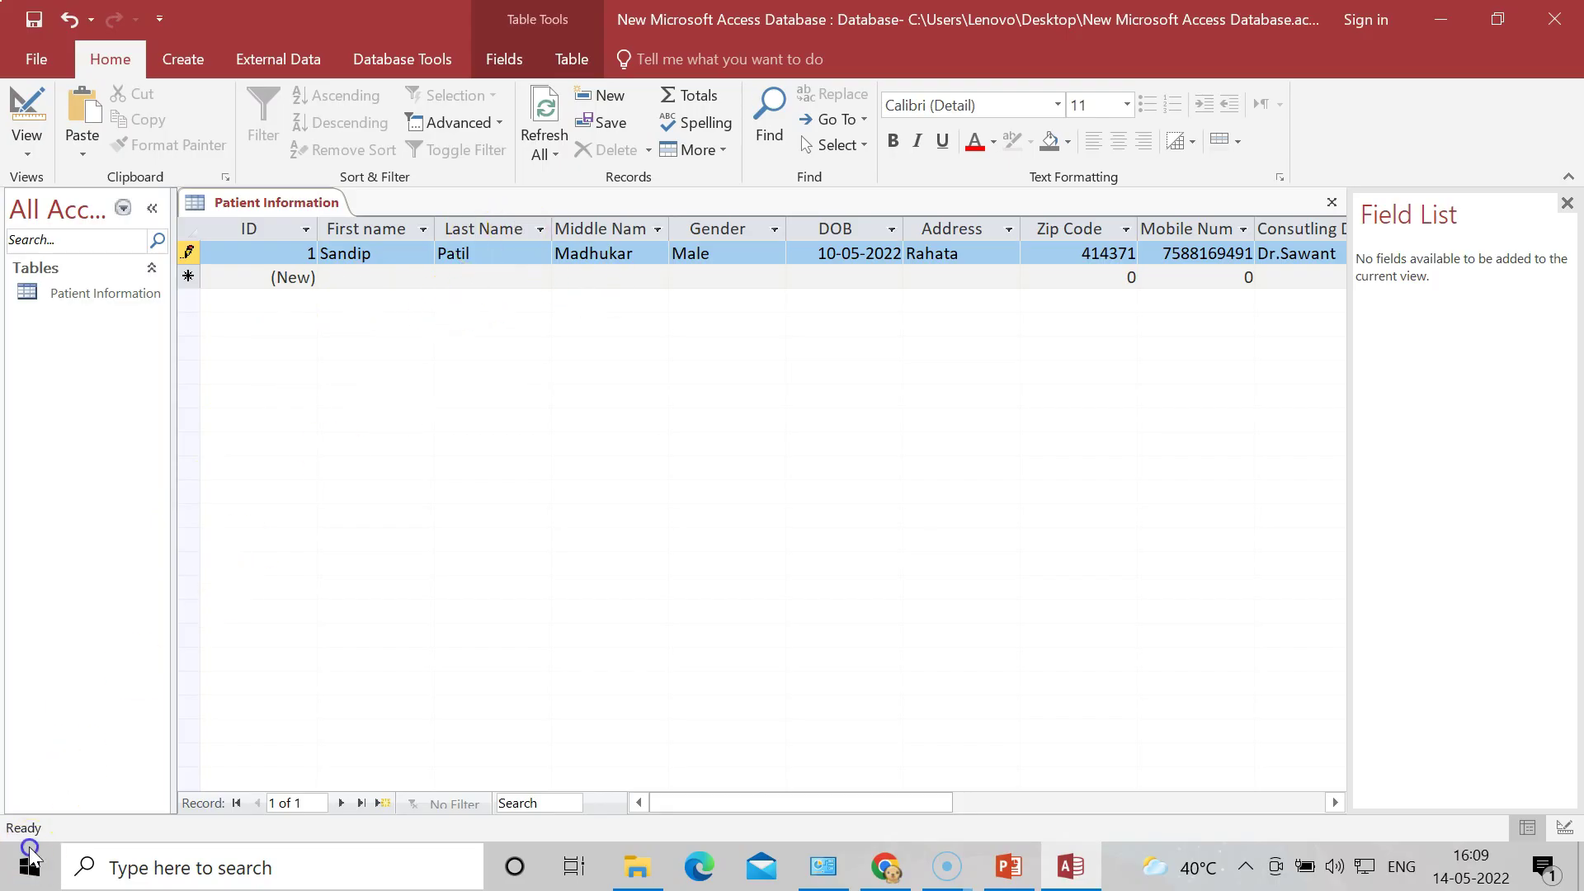
{"action": "left_click", "coordinate": [298, 278]}
{"action": "left_click", "coordinate": [346, 278]}
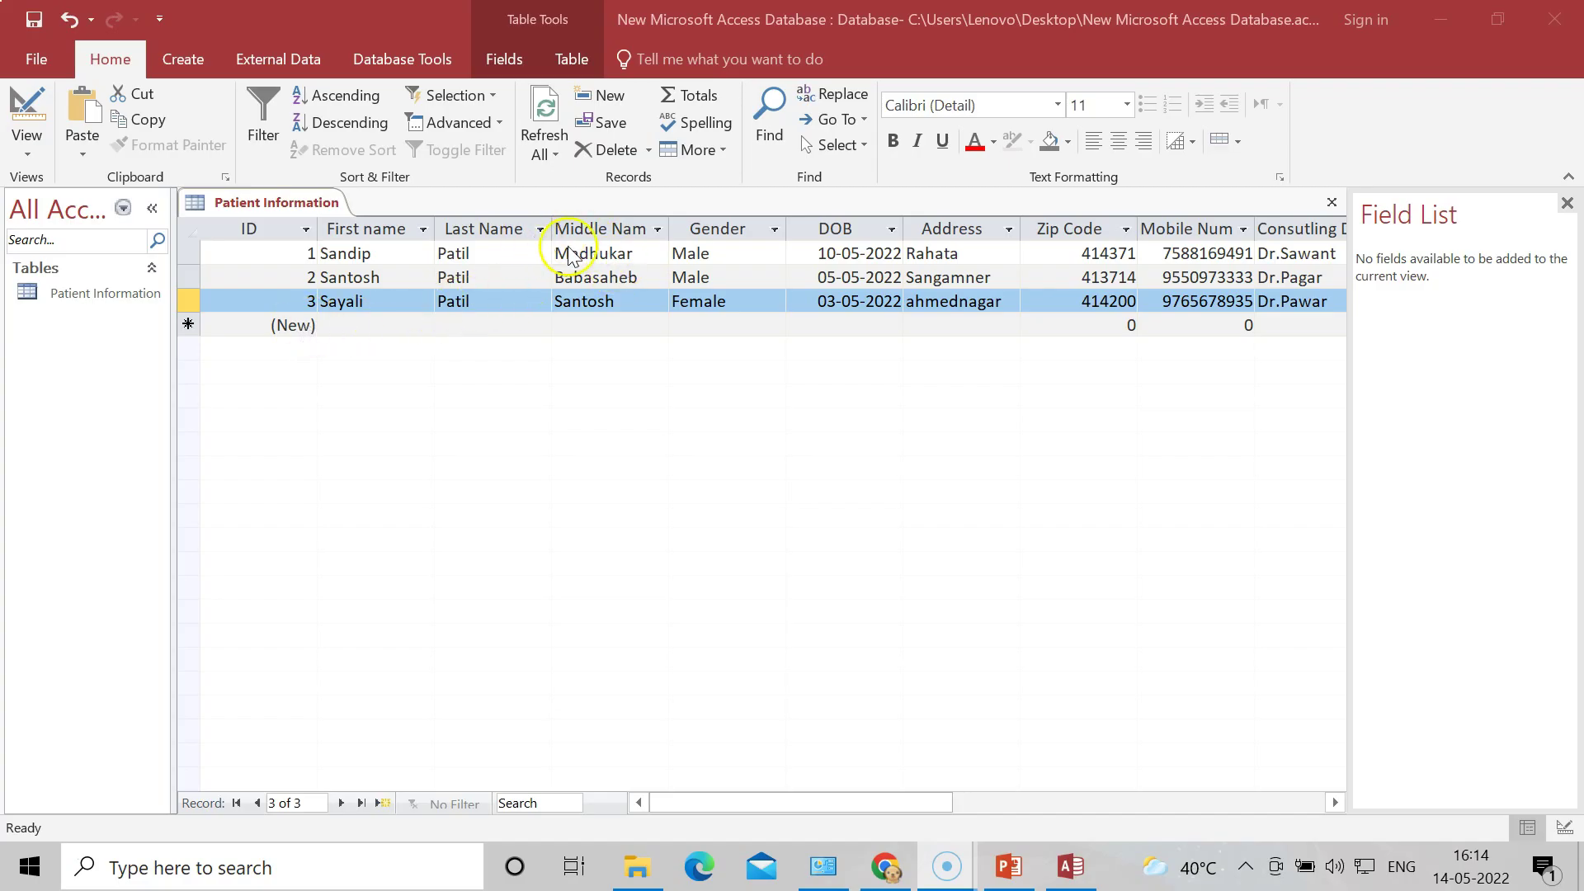
{"action": "left_click_drag", "start_coordinate": [843, 800], "coordinate": [953, 805]}
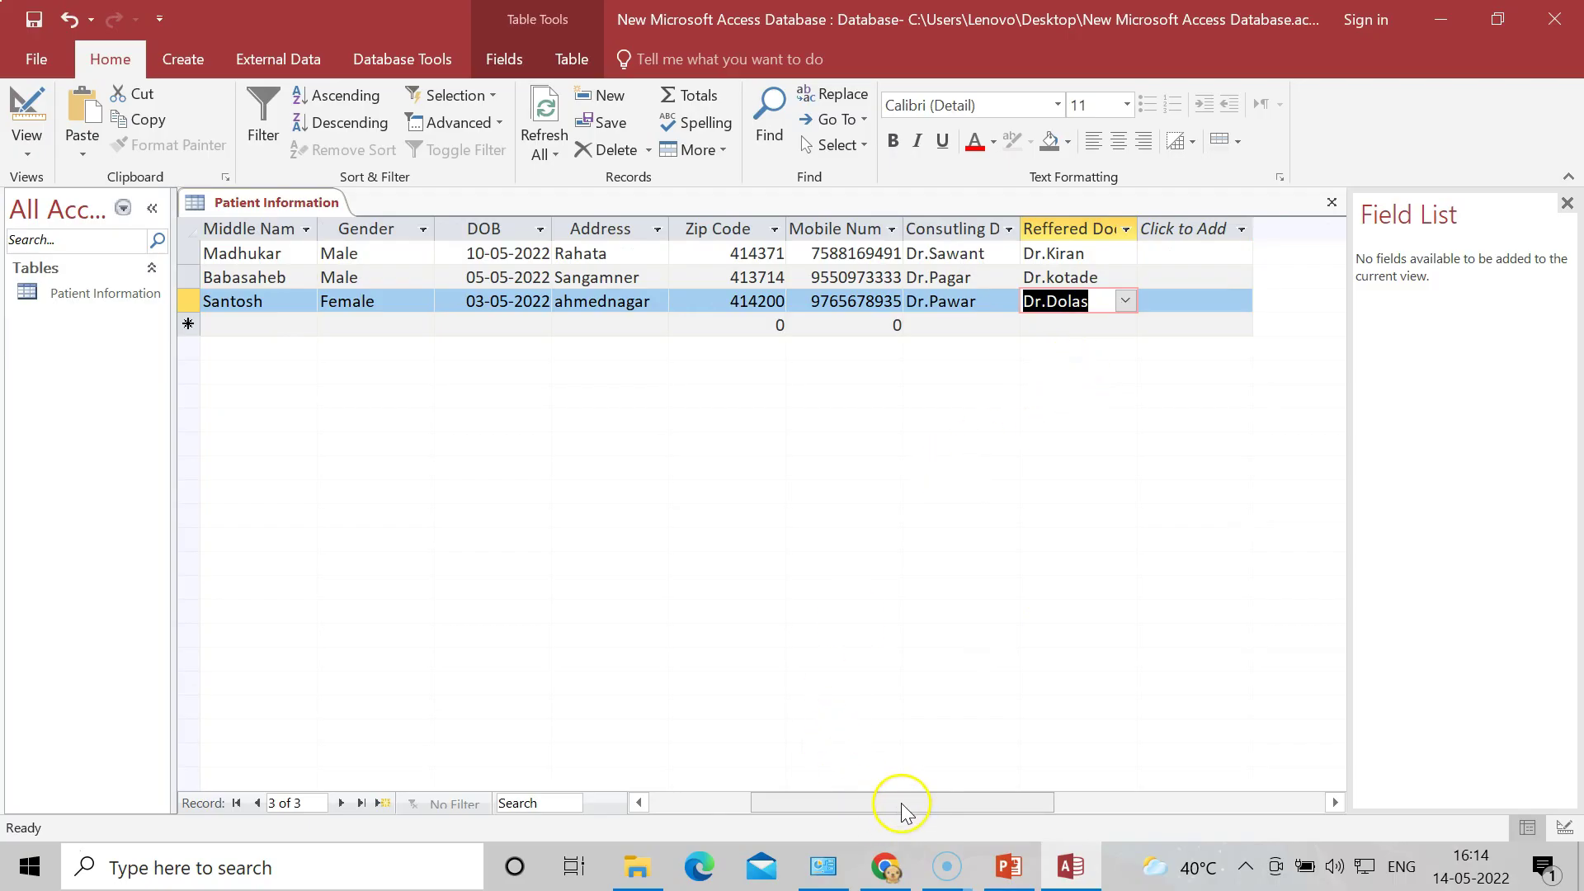
{"action": "left_click_drag", "start_coordinate": [896, 808], "coordinate": [740, 815]}
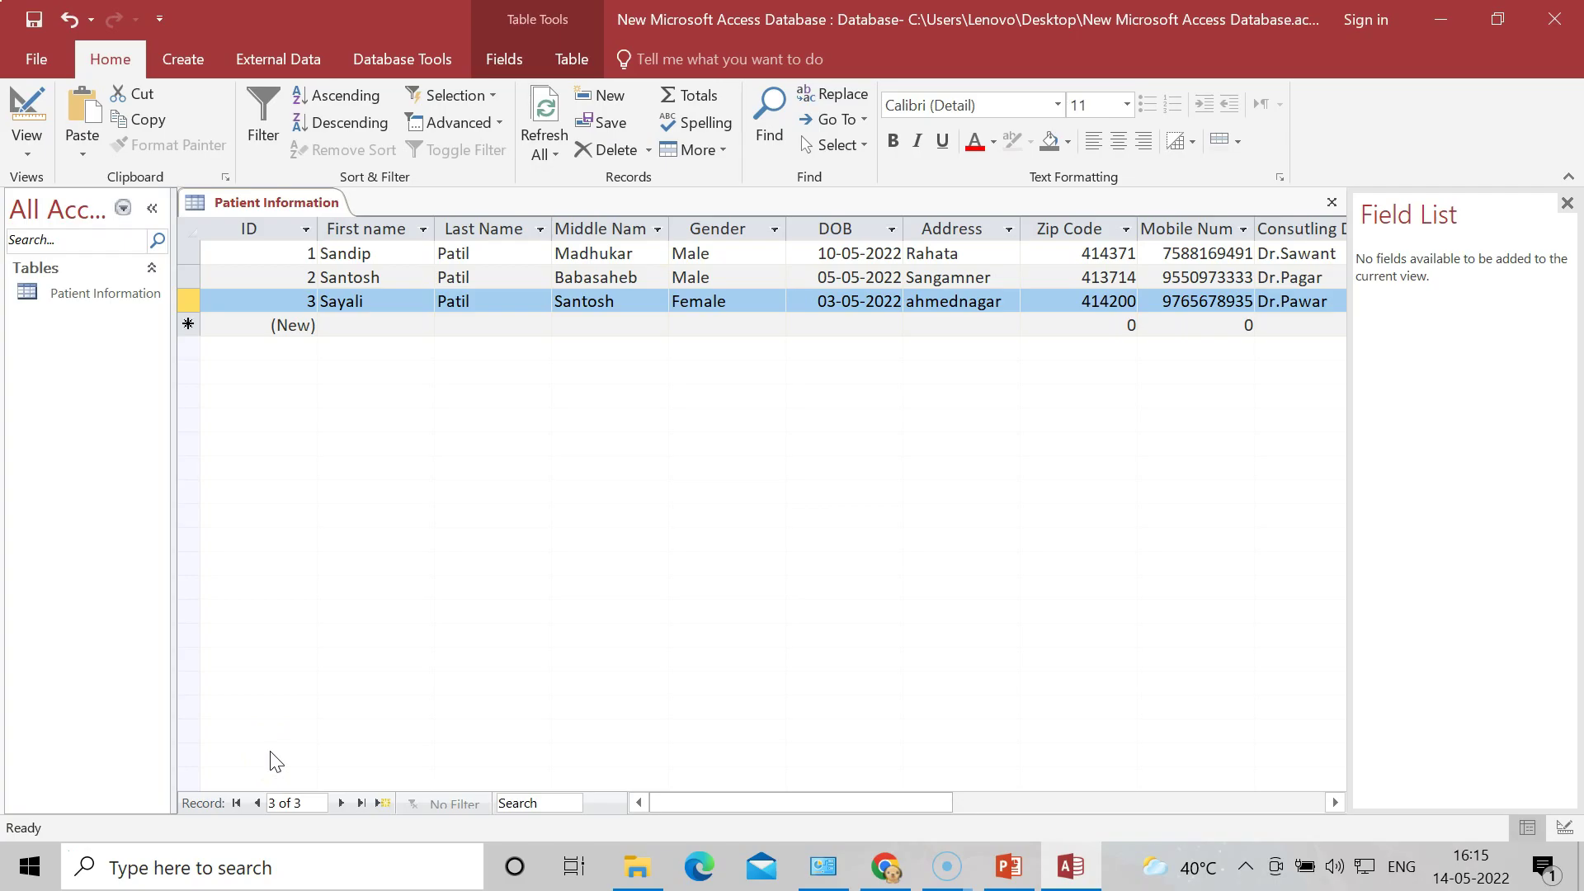
{"action": "left_click", "coordinate": [30, 862]}
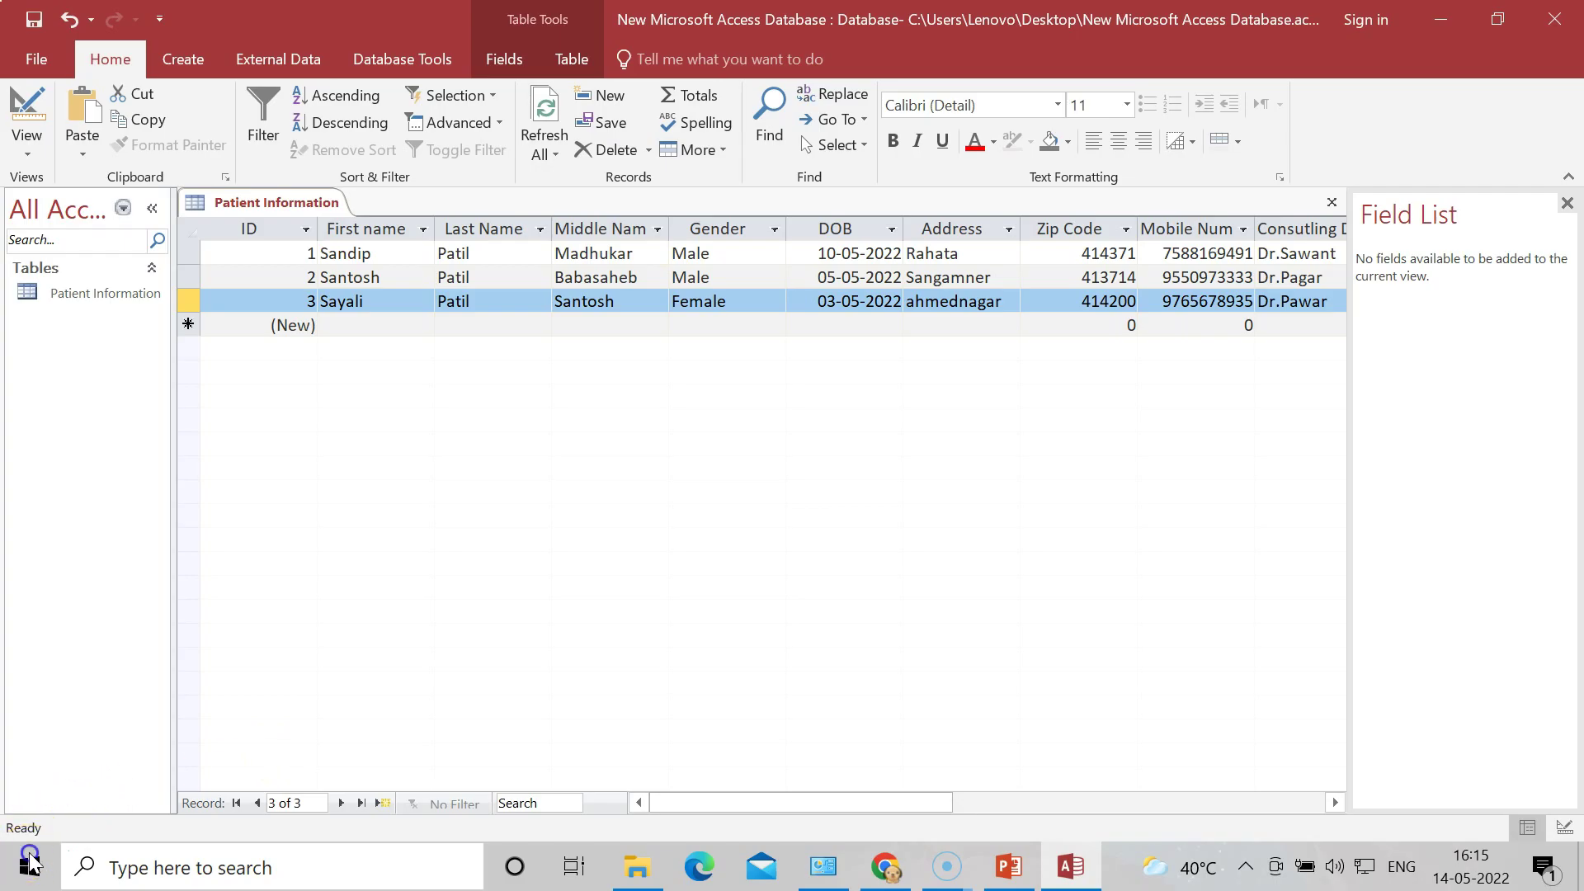